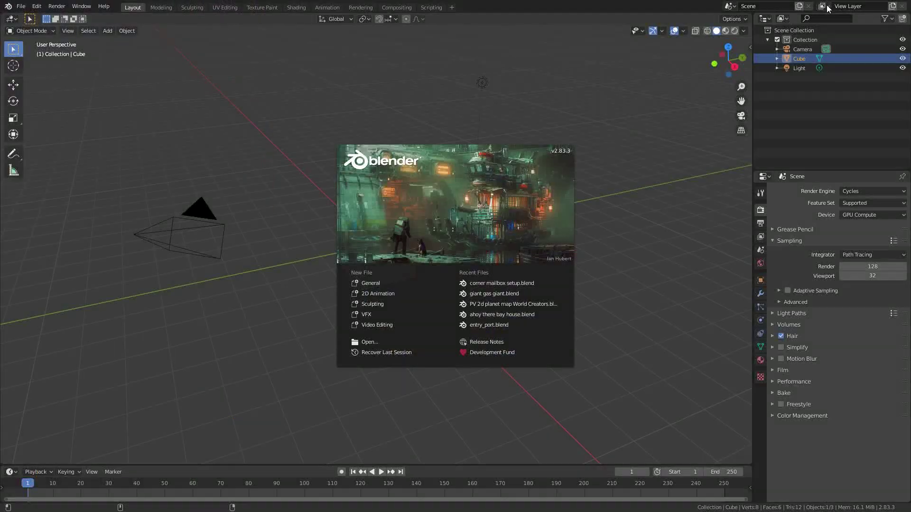
Close the splash screen and delete the default cube
click(385, 183)
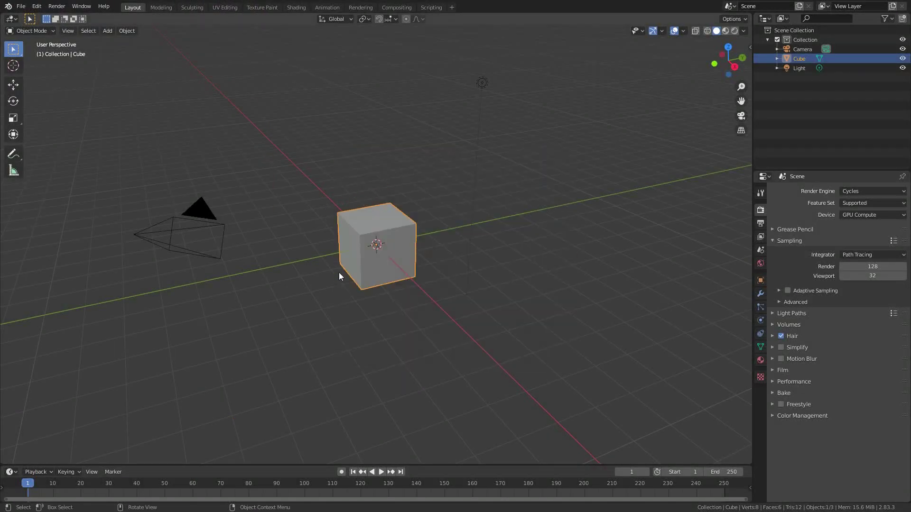
key(x)
click(357, 272)
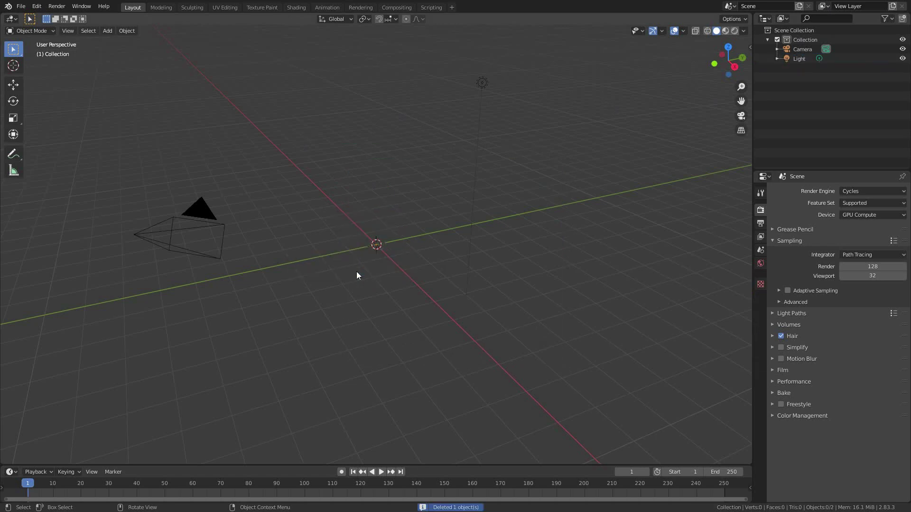
Add a cylinder with Cap Fill Type set to Nothing so both ends stay open
key(shift+a)
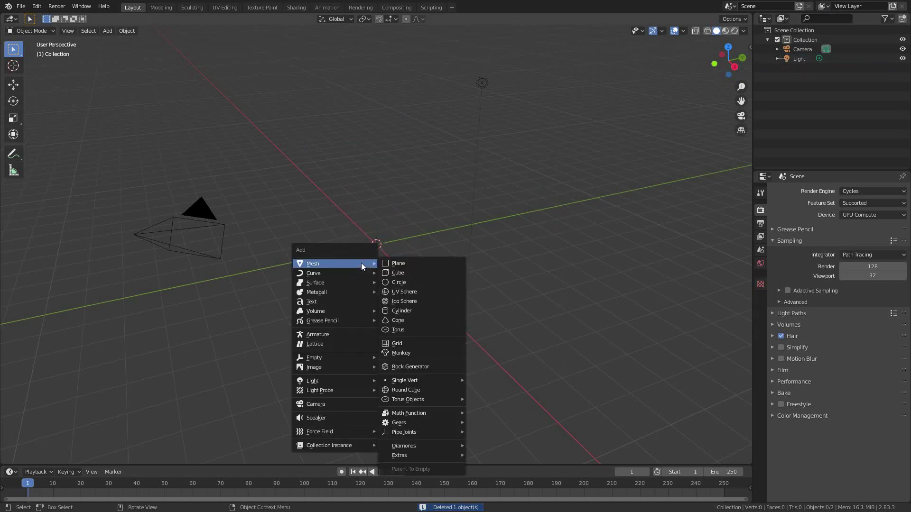
mouse_move(350, 269)
click(398, 310)
click(649, 204)
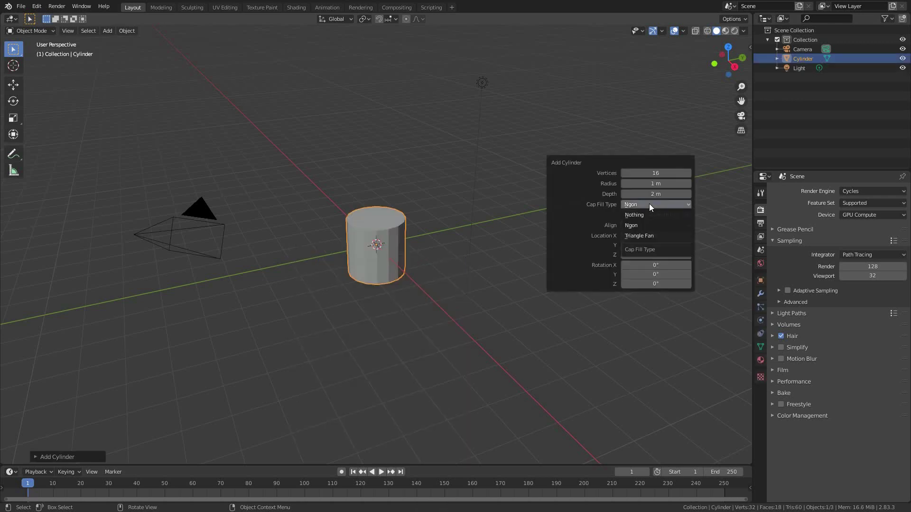
click(638, 215)
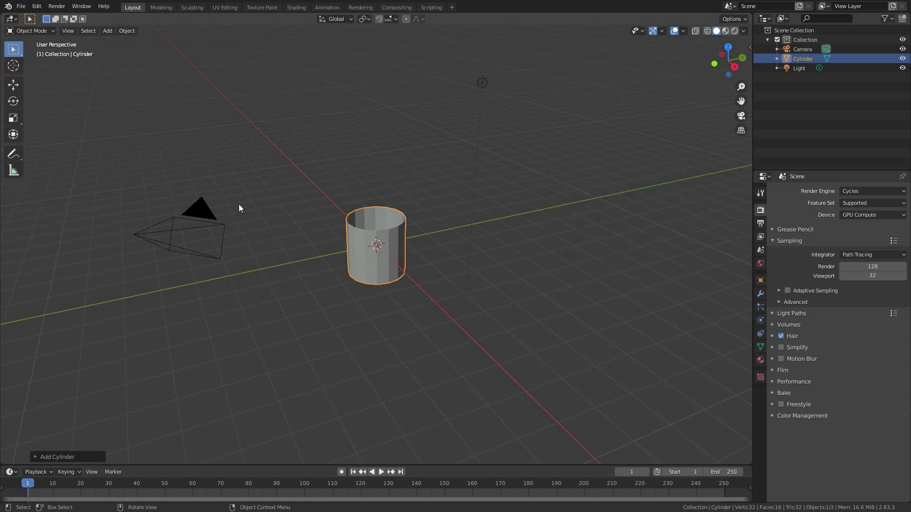
scroll(368, 280, up, 3)
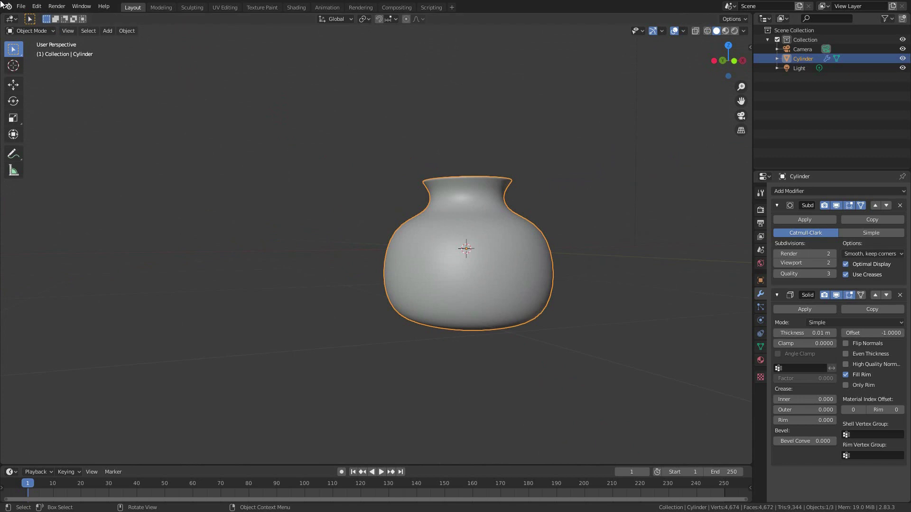
Set the vase's origin to its geometry, then inspect it zoomed in from the front view
click(130, 30)
mouse_move(143, 51)
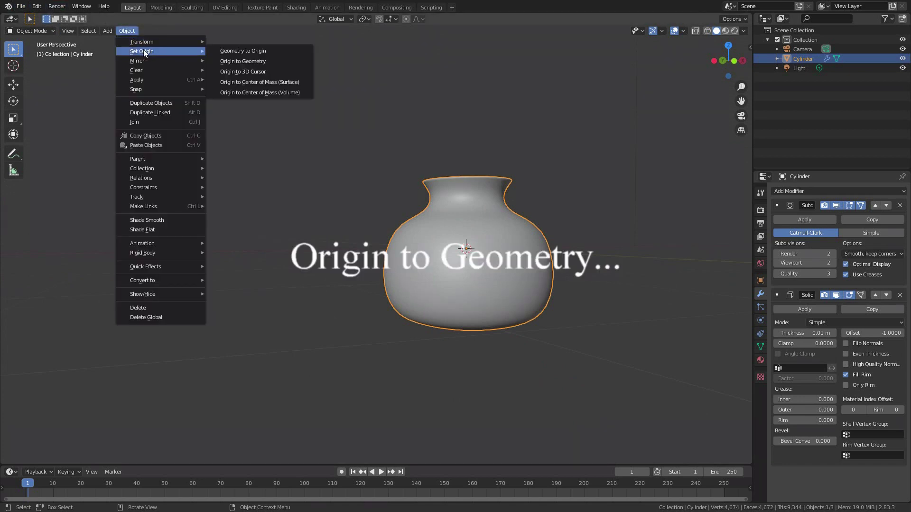
click(242, 61)
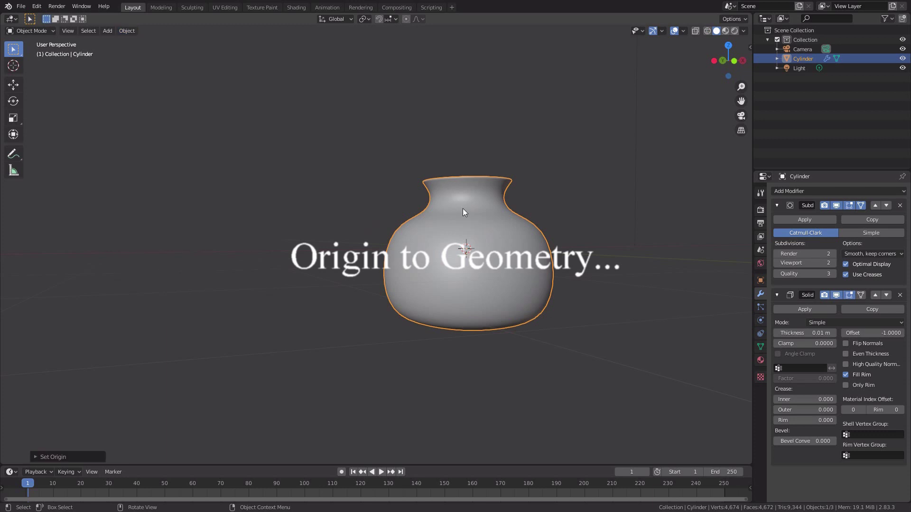
key(KP_1)
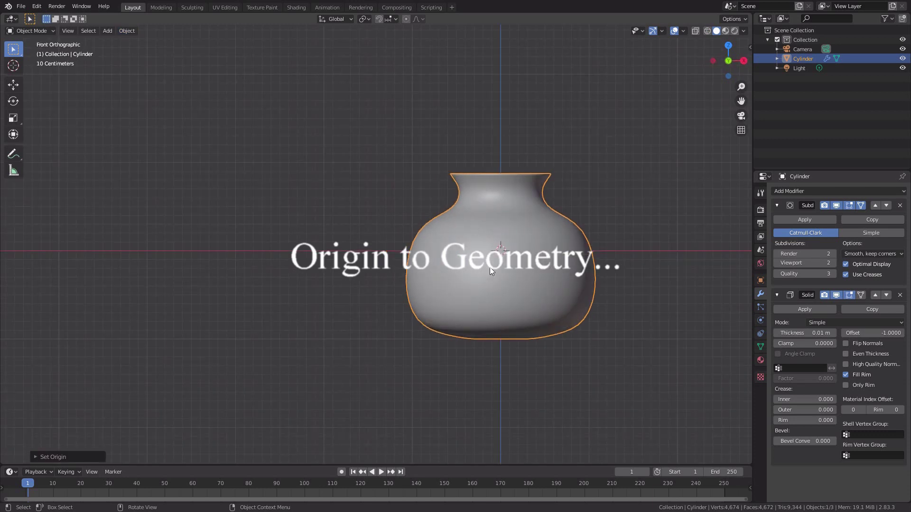
scroll(501, 266, up, 2)
scroll(501, 267, up, 6)
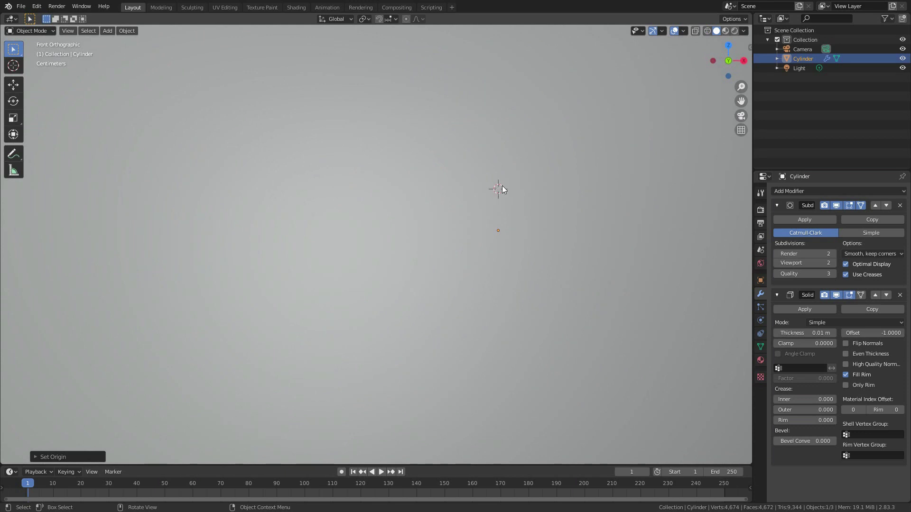
scroll(490, 210, down, 8)
Duplicate the vase twice across the ground plane, placing copies beside and in front of the original
middle_drag(454, 305, 593, 361)
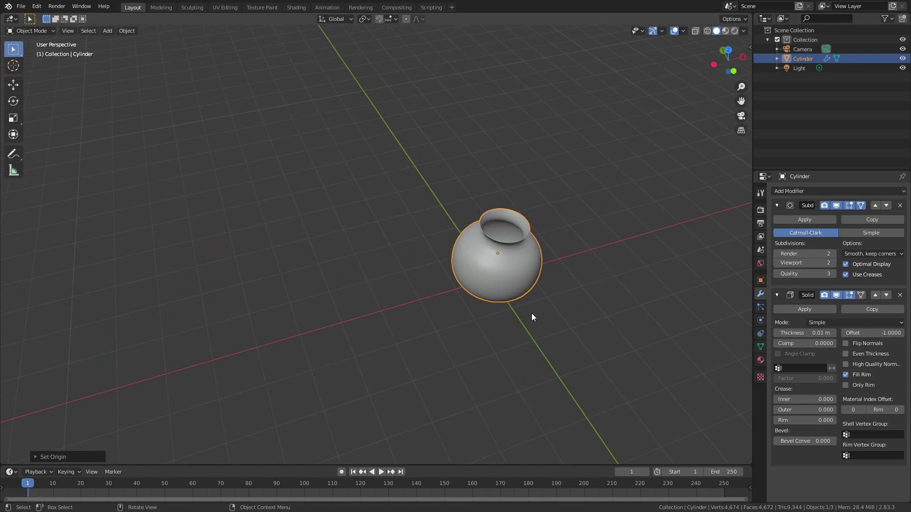
key(shift+d)
key(shift+z)
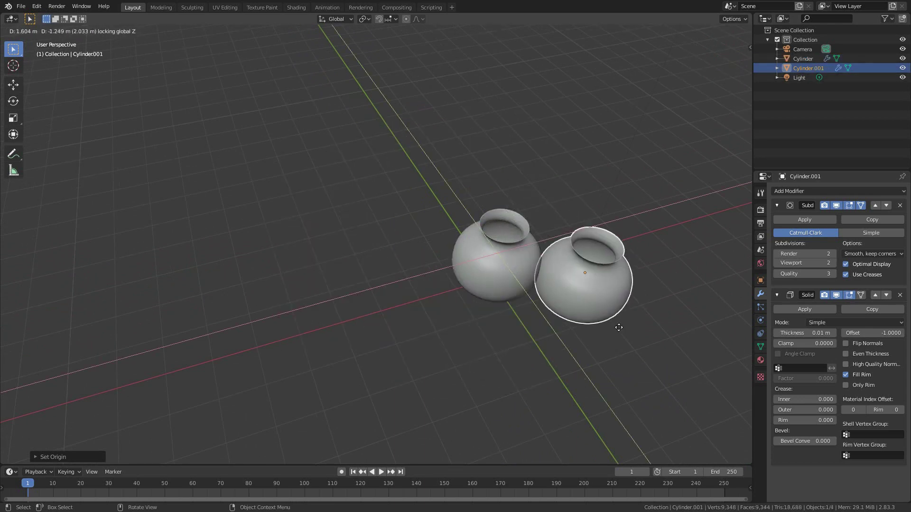
click(414, 254)
key(shift+d)
key(shift+z)
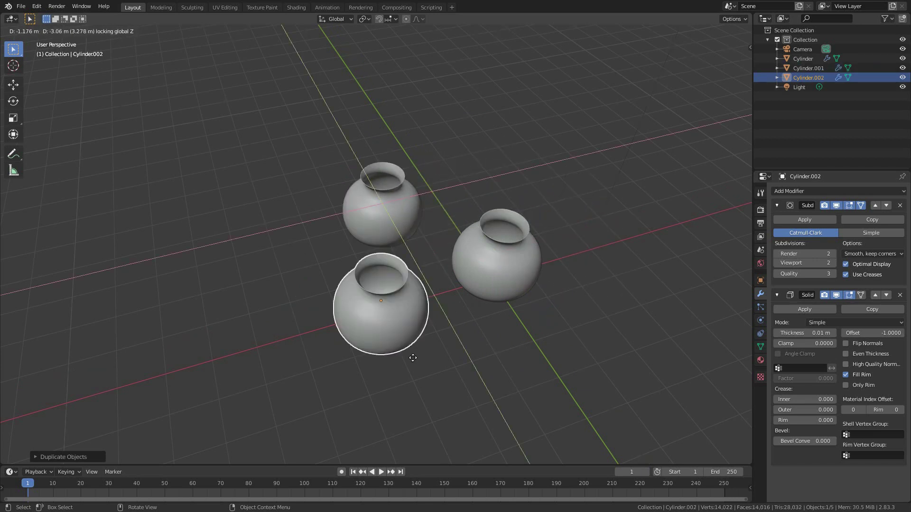
click(404, 355)
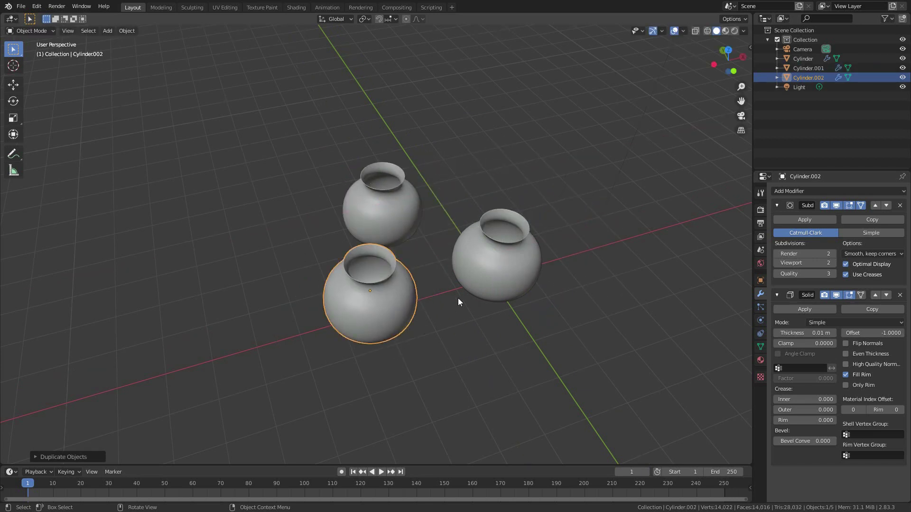
middle_drag(478, 277, 463, 230)
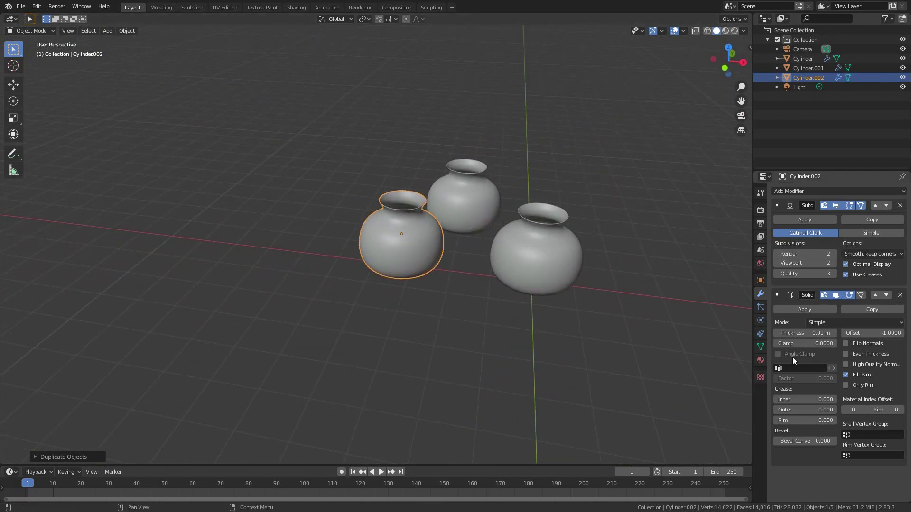
Open the Shading workspace and show the Render, then the vase 03 Material properties
click(760, 360)
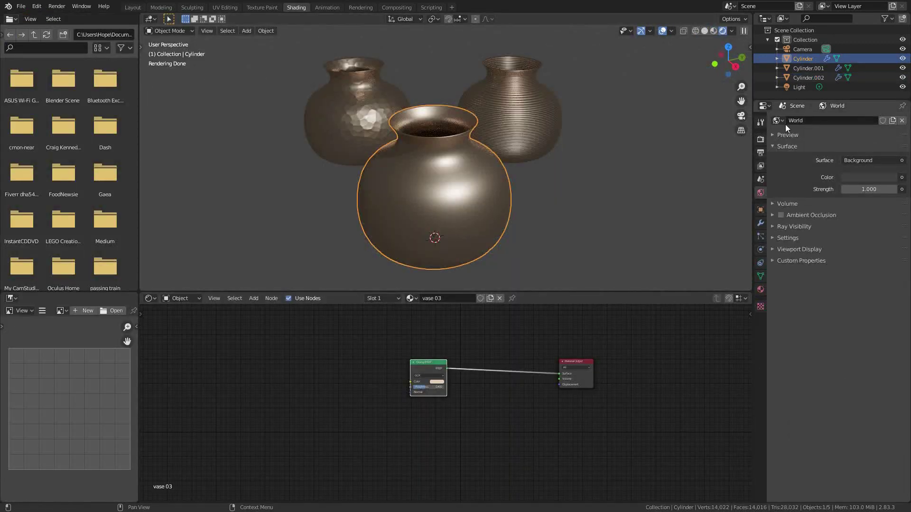
click(760, 139)
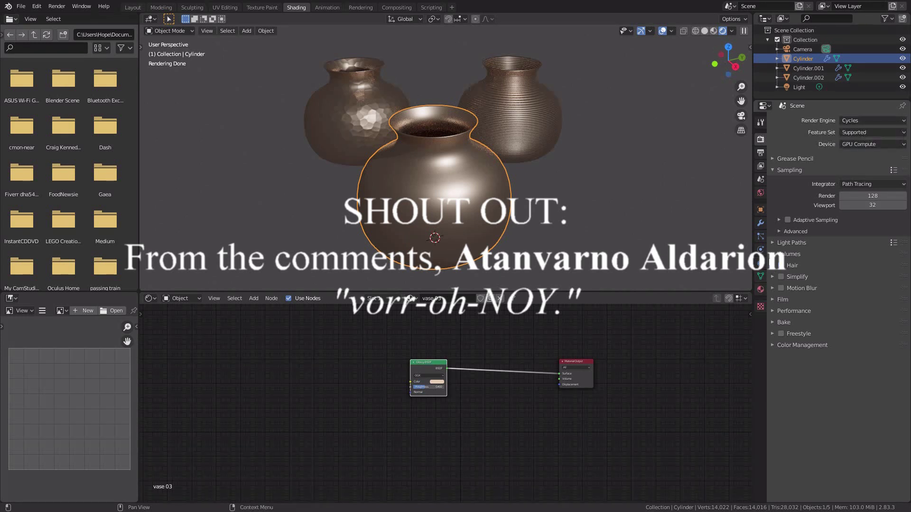
click(760, 289)
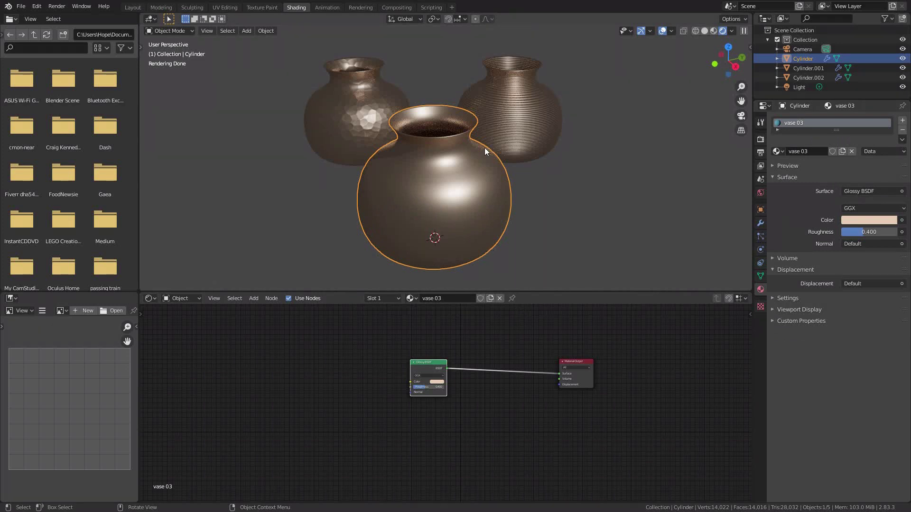
Select the hammered vase and centre its vase 01 Voronoi displacement nodes in view
click(353, 121)
scroll(278, 359, down, 3)
middle_drag(372, 366, 382, 370)
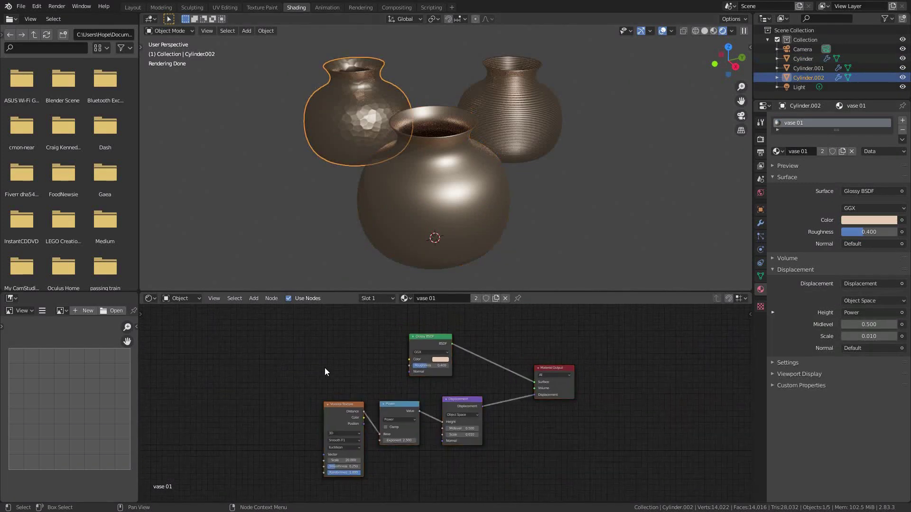
scroll(418, 364, up, 5)
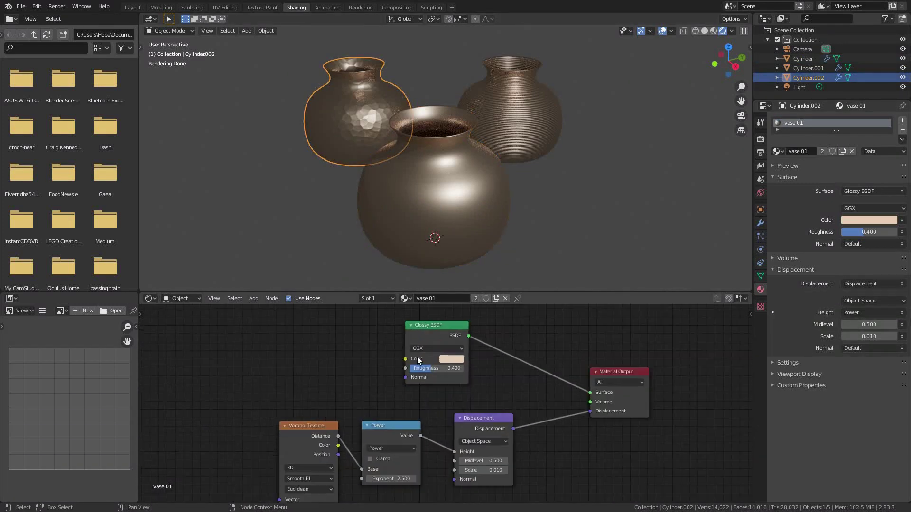
middle_drag(363, 376, 383, 376)
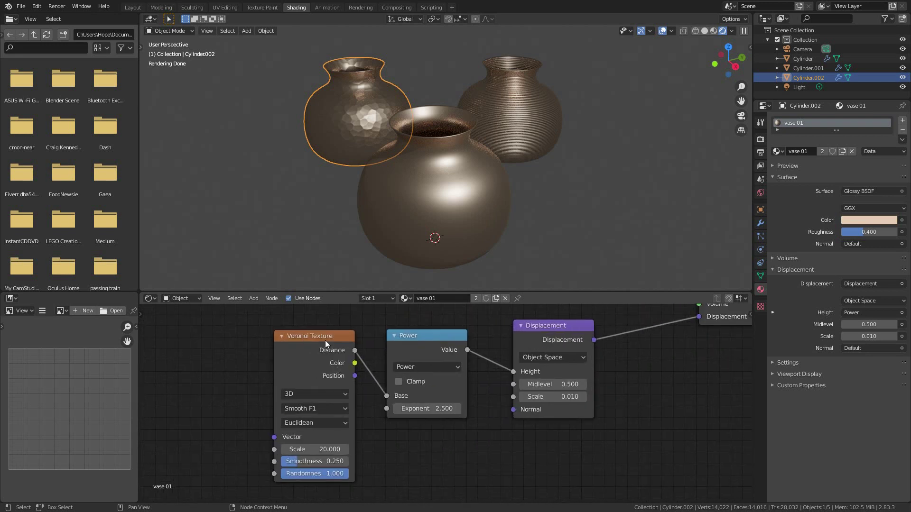
Select the ribbed vase and check the vase 02 Wave Texture's Bands Direction options
click(545, 99)
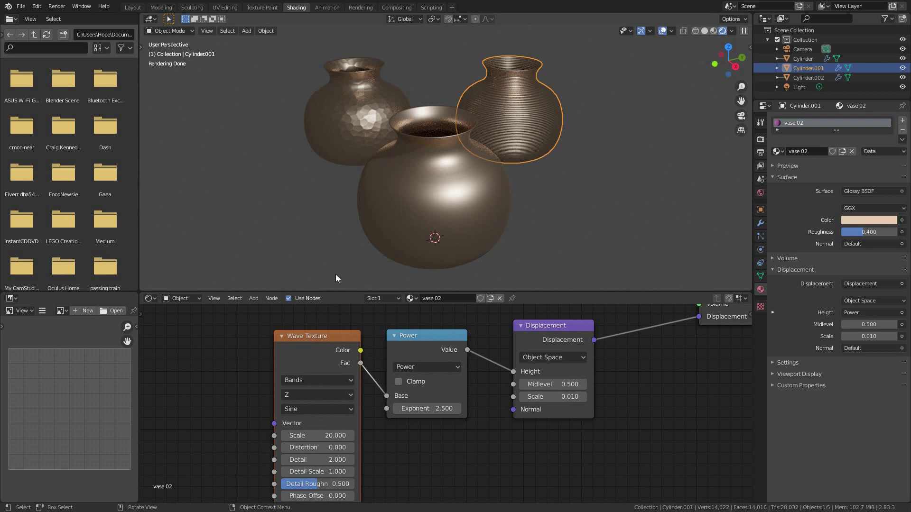
scroll(332, 338, down, 2)
click(319, 387)
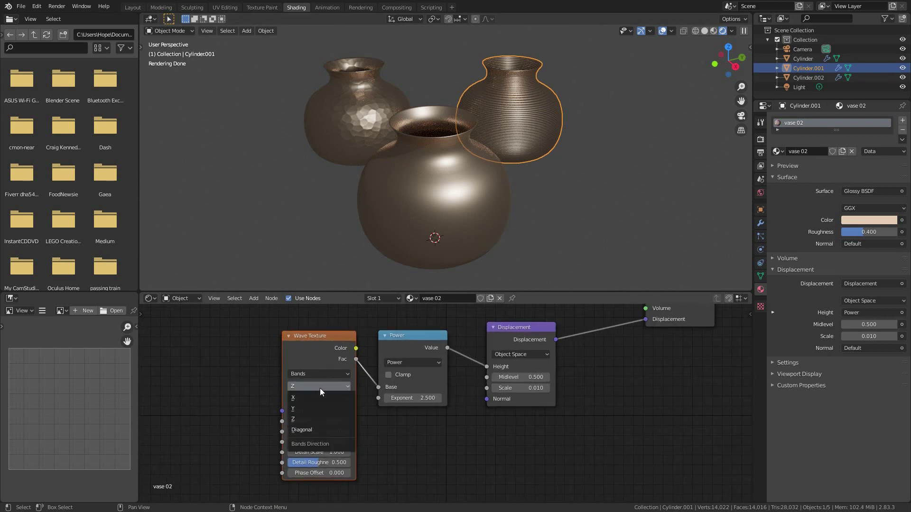
click(319, 388)
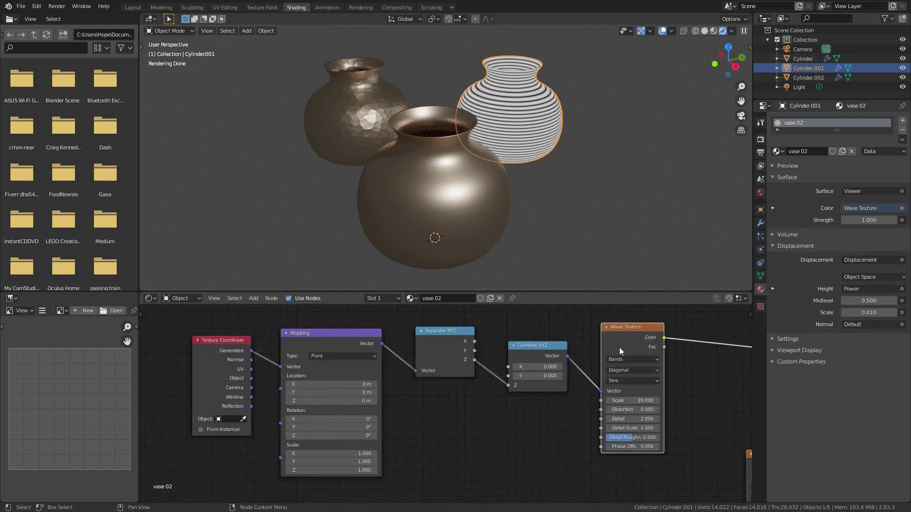
Rearrange the vase 02 coordinate nodes and wire Generated coordinates straight into Separate XYZ
drag(636, 327, 634, 321)
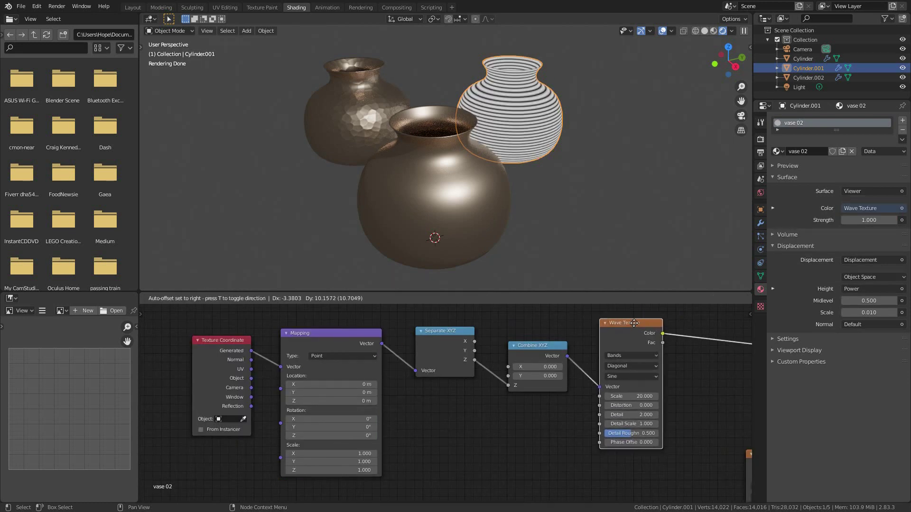
scroll(622, 391, up, 1)
click(635, 364)
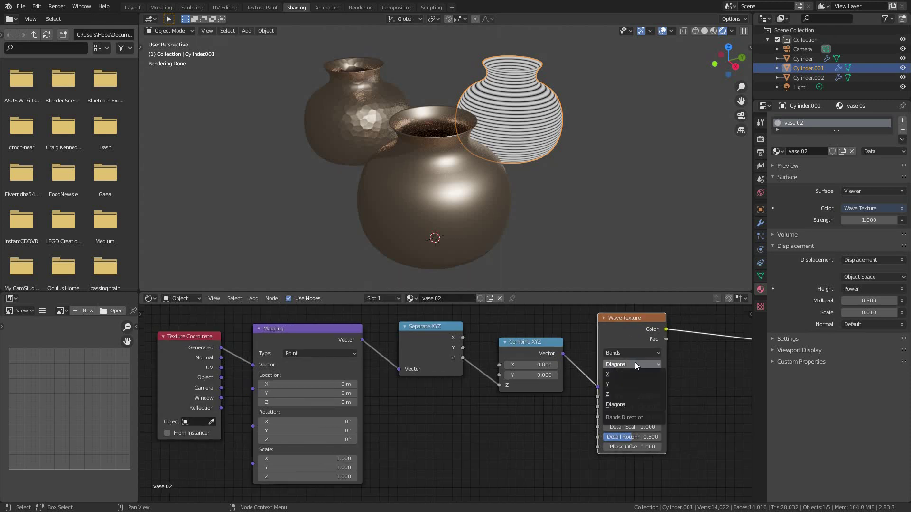
click(635, 362)
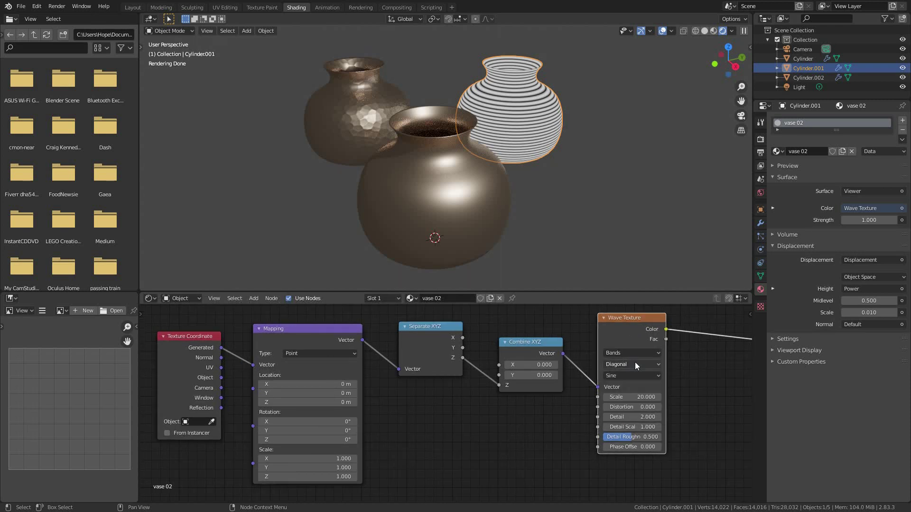
middle_drag(526, 363, 594, 359)
drag(269, 333, 260, 331)
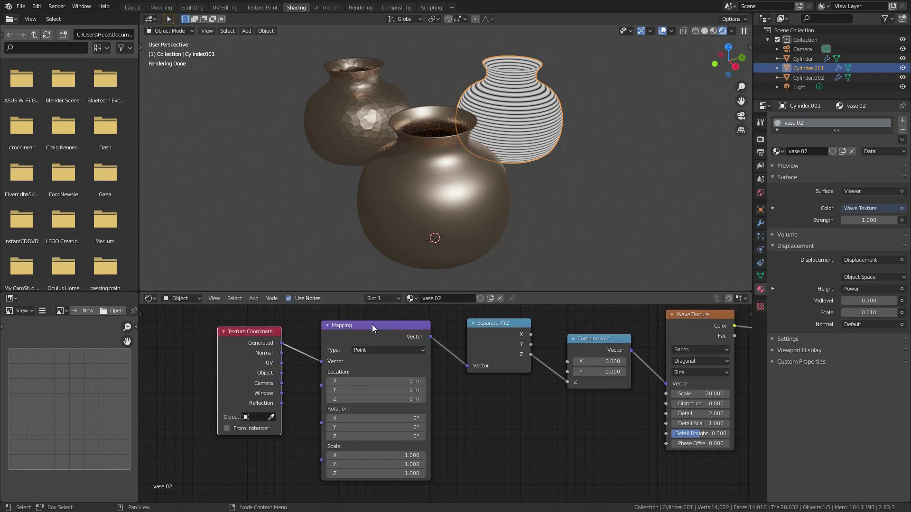
mouse_move(372, 325)
mouse_down()
mouse_move(354, 325)
mouse_move(365, 327)
mouse_up()
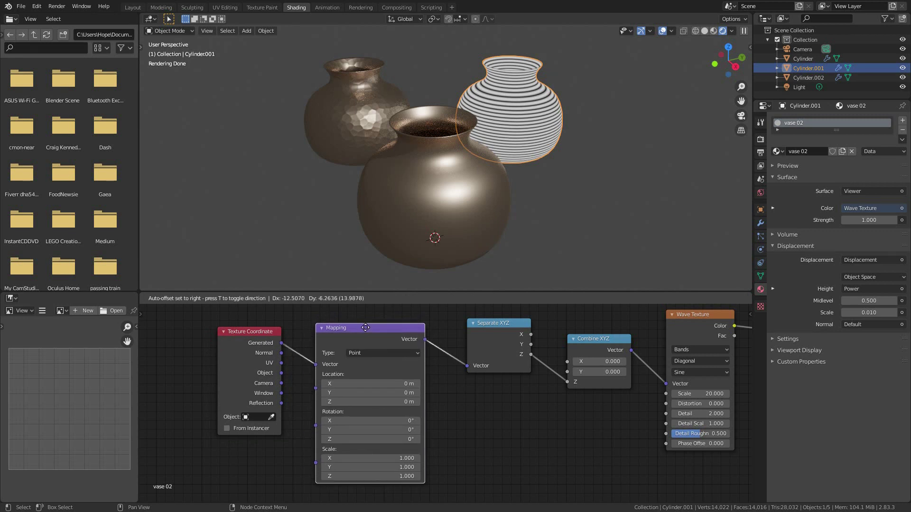
drag(281, 342, 468, 368)
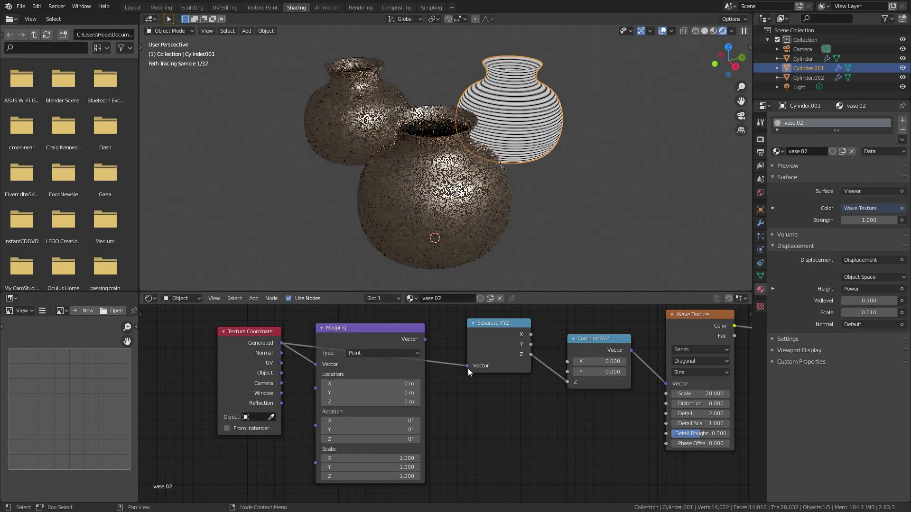
drag(500, 316, 503, 342)
drag(595, 334, 588, 334)
Set the Wave Texture's Bands Direction to Z
scroll(565, 387, up, 3)
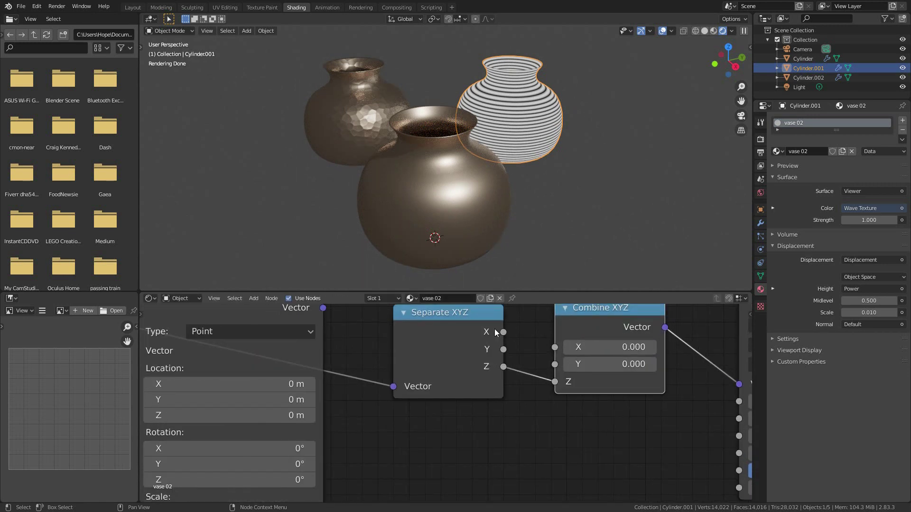
middle_drag(545, 352, 430, 410)
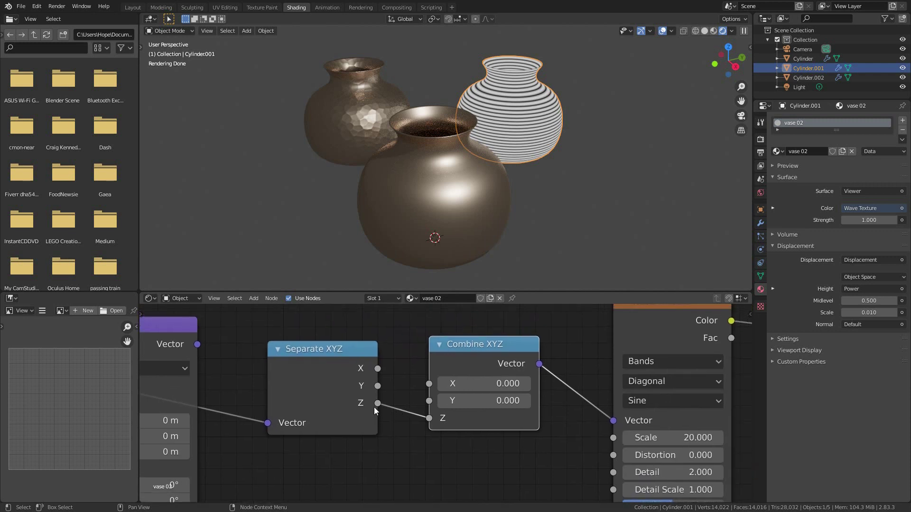
scroll(374, 402, down, 3)
scroll(493, 383, up, 2)
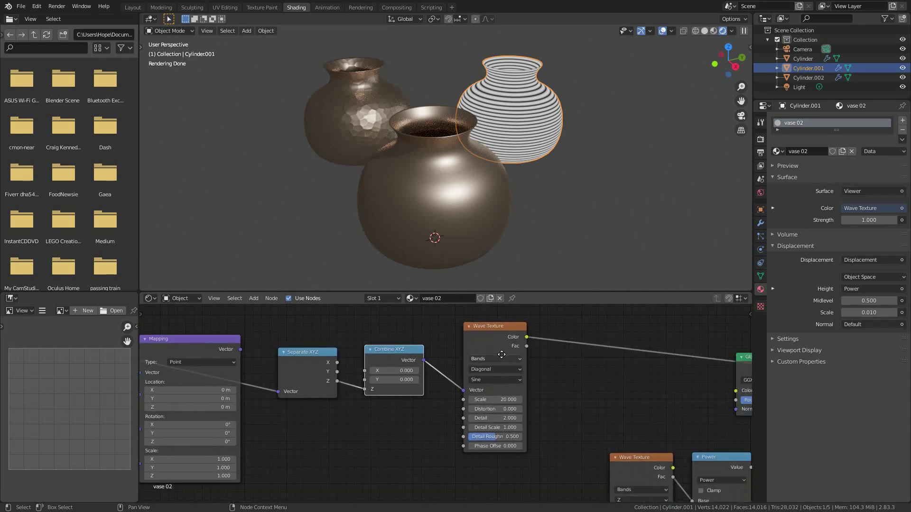
click(496, 361)
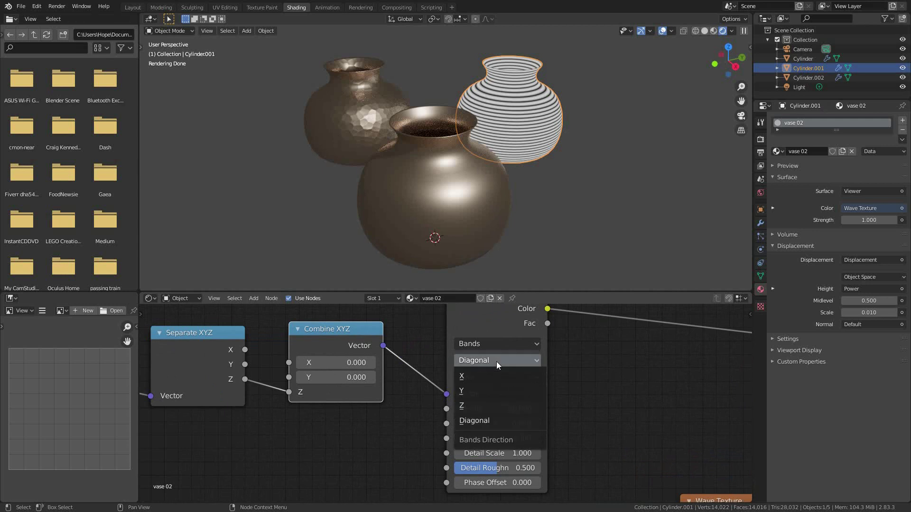
click(473, 407)
Delete the Texture Coordinate, Mapping, Separate/Combine XYZ and preview nodes, reconnecting Glossy BSDF to Surface
scroll(325, 334, down, 4)
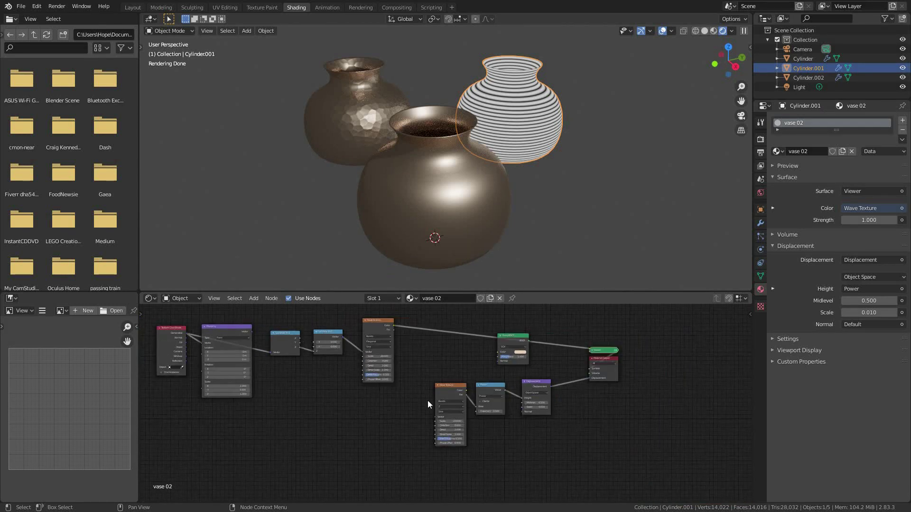
scroll(428, 400, up, 6)
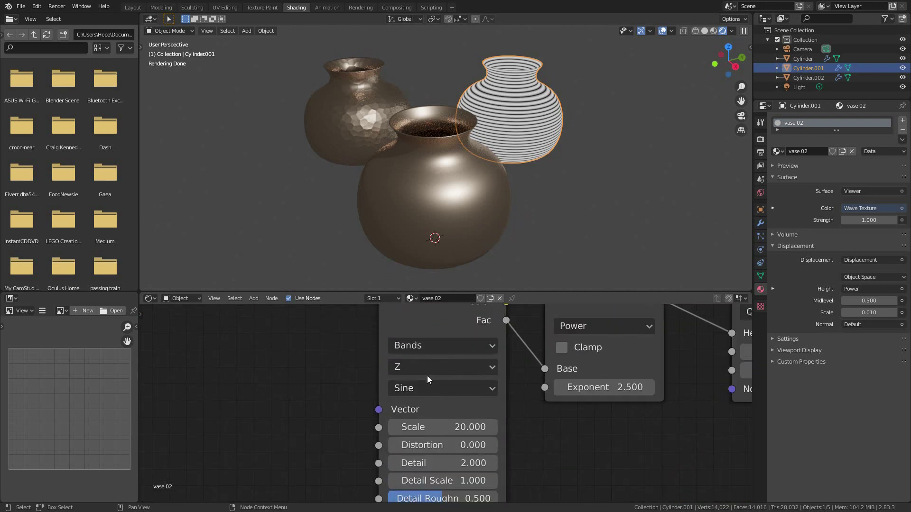
shift+scroll(427, 375, up, 2)
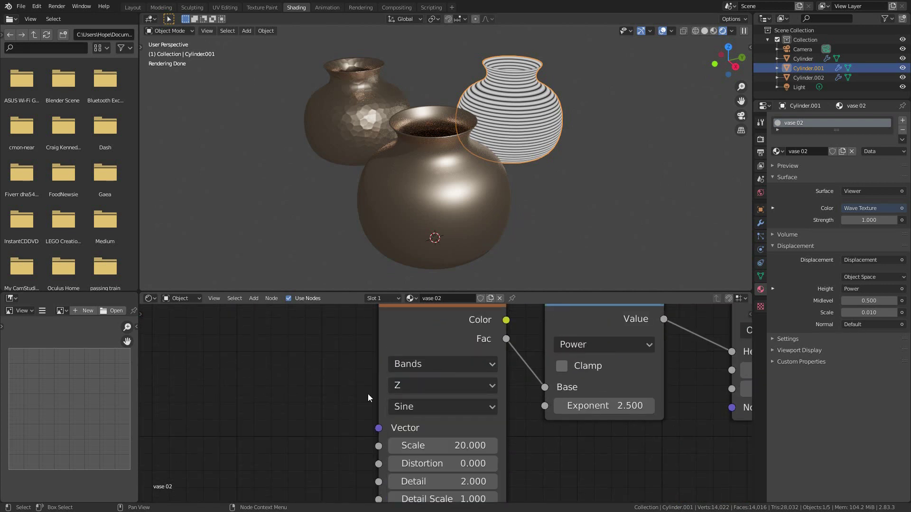
scroll(368, 397, down, 5)
scroll(610, 421, up, 4)
drag(264, 342, 599, 411)
key(x)
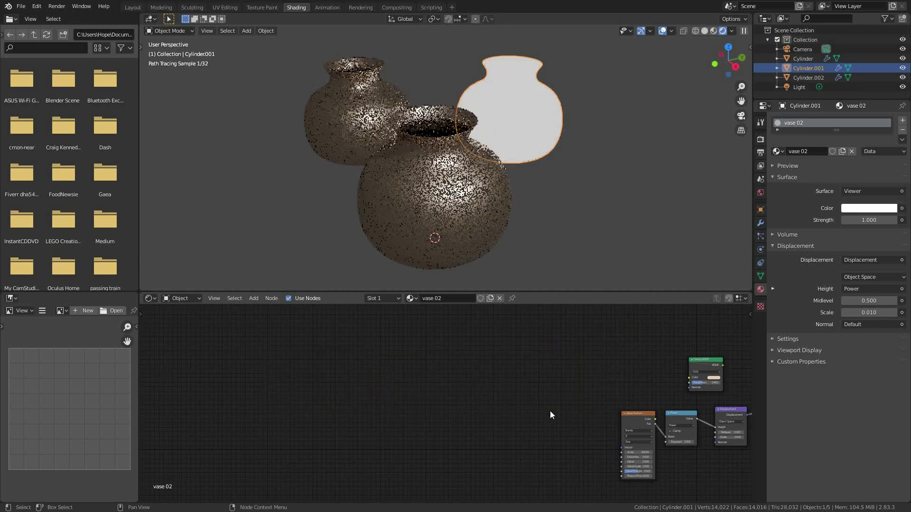
scroll(247, 383, down, 4)
scroll(418, 376, up, 2)
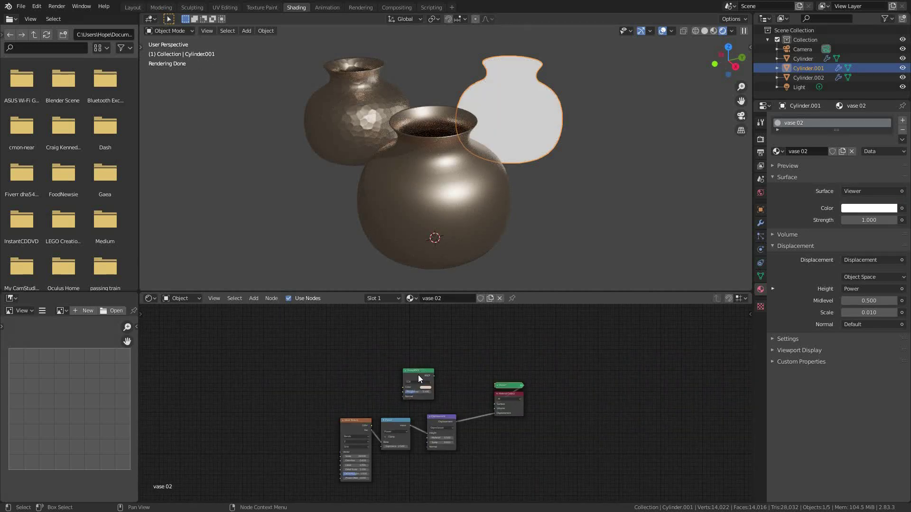
ctrl+shift+click(419, 373)
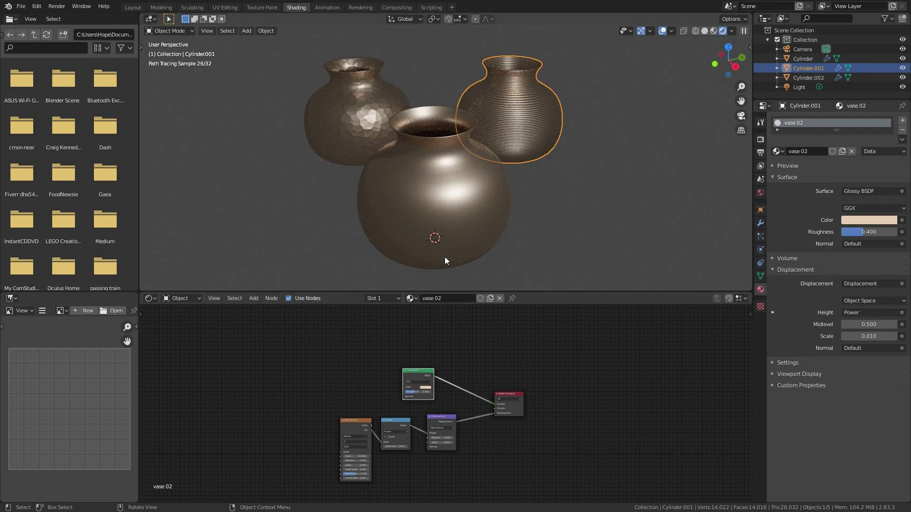
Select the front, hammered and ribbed vases in turn to compare their materials
click(432, 223)
click(365, 112)
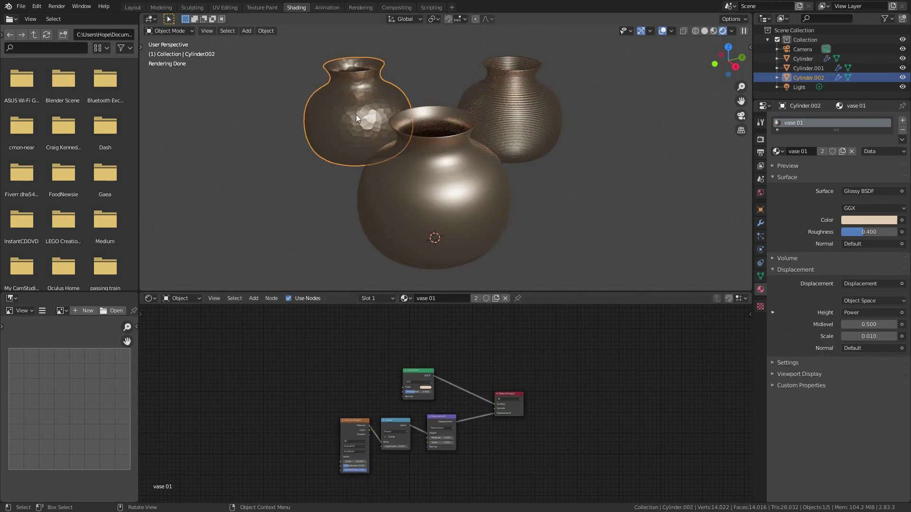
click(484, 113)
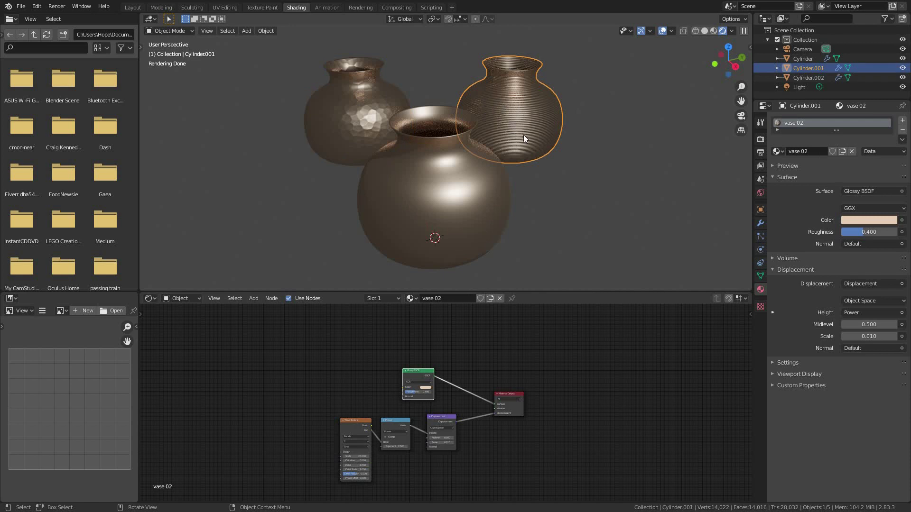
Frame all five of the hammered vase's vase 01 nodes, then go to the Layout workspace
click(332, 130)
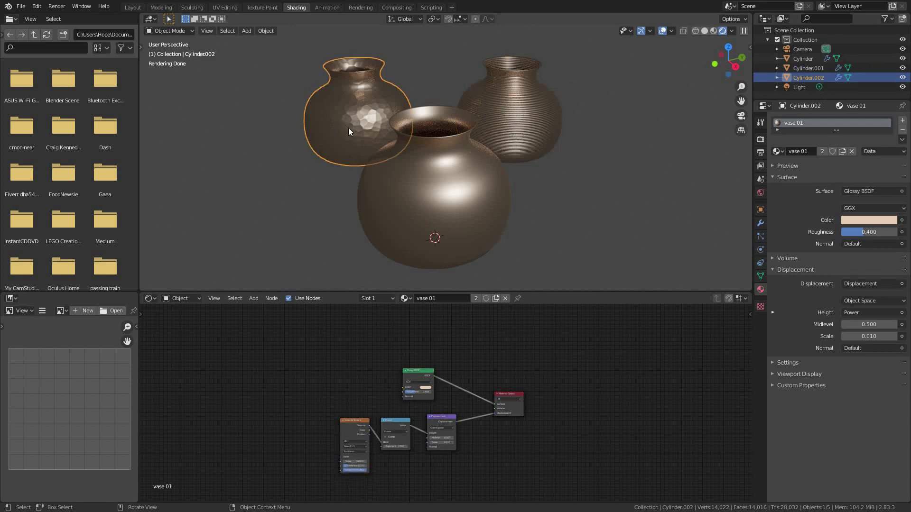
middle_drag(400, 365, 409, 347)
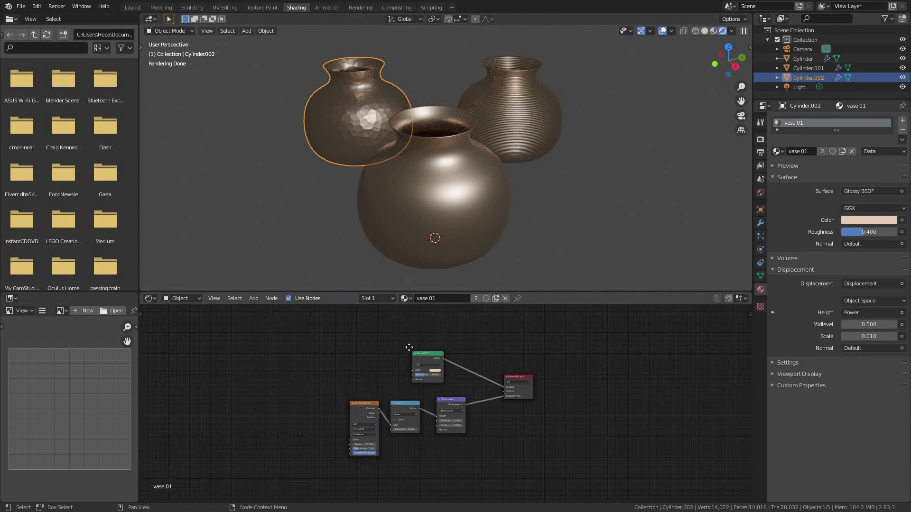
drag(288, 353, 582, 463)
key(Home)
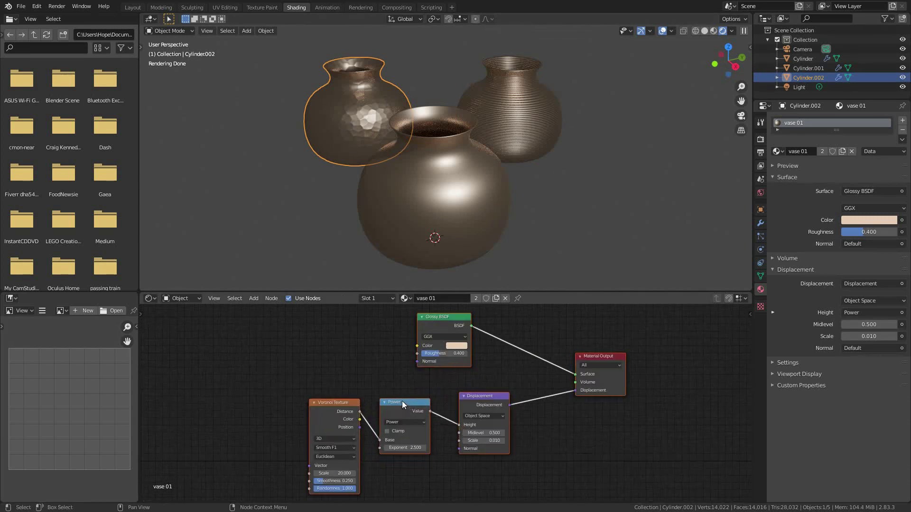
click(133, 7)
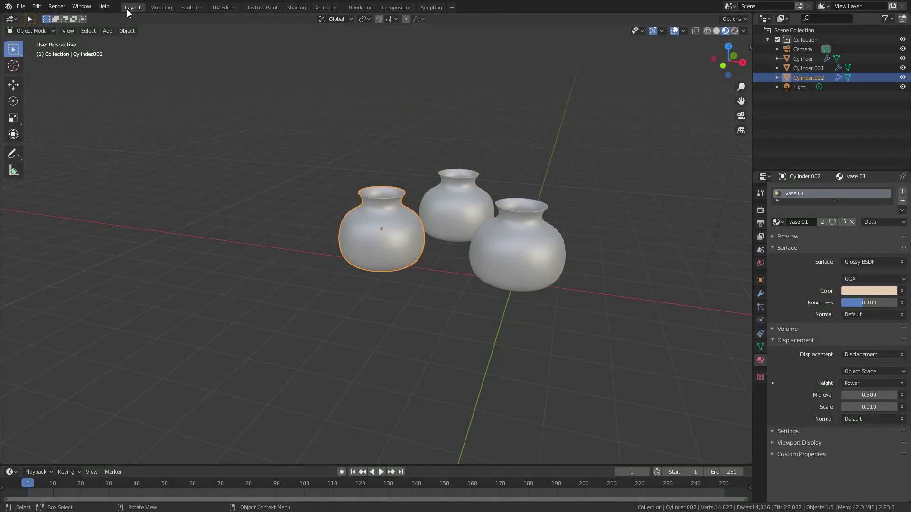
Select all five vase 01 nodes in the Shader Editor for copying
key(shift+F3)
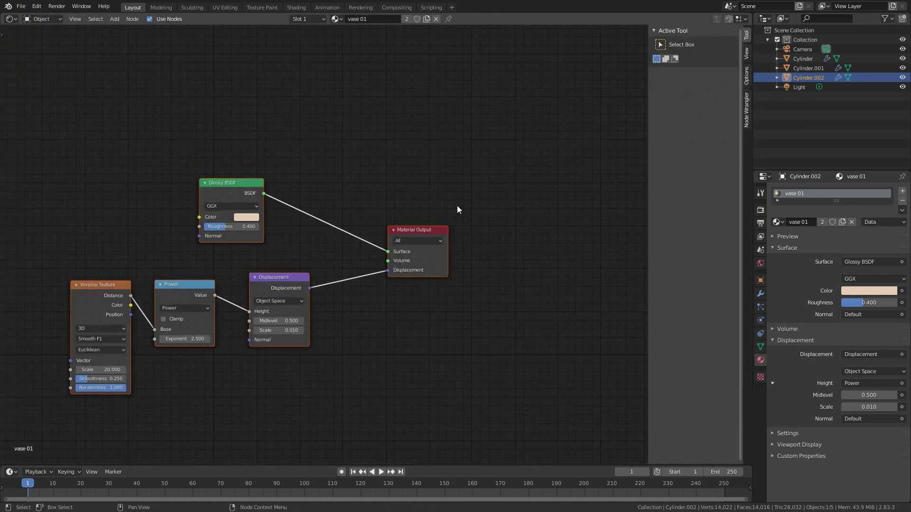
key(Home)
key(n)
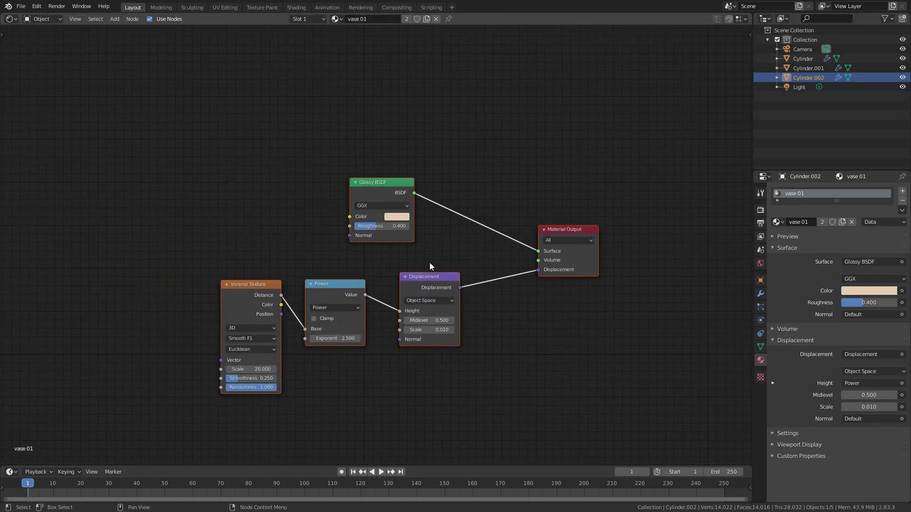
drag(148, 172, 672, 393)
On the front vase, swap vase 03's original nodes for the copied Voronoi displacement tree
key(shift+F5)
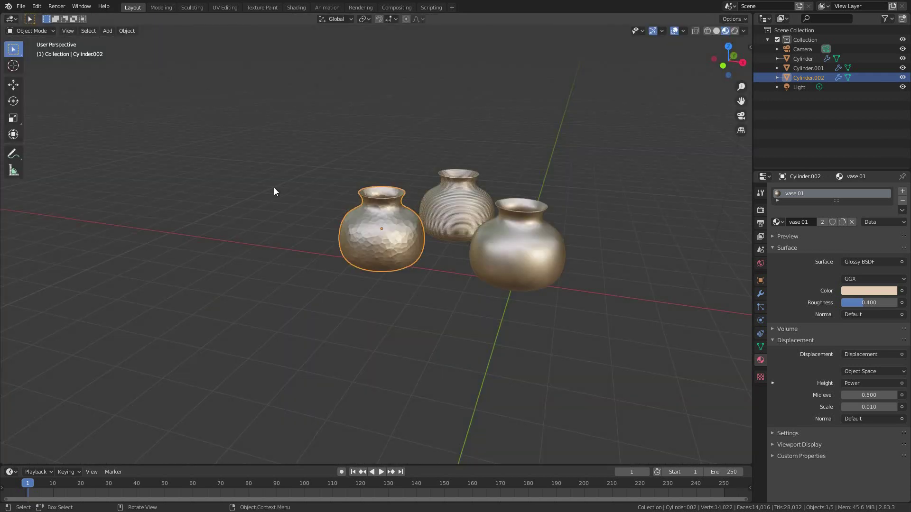
click(524, 264)
middle_drag(529, 254, 463, 255)
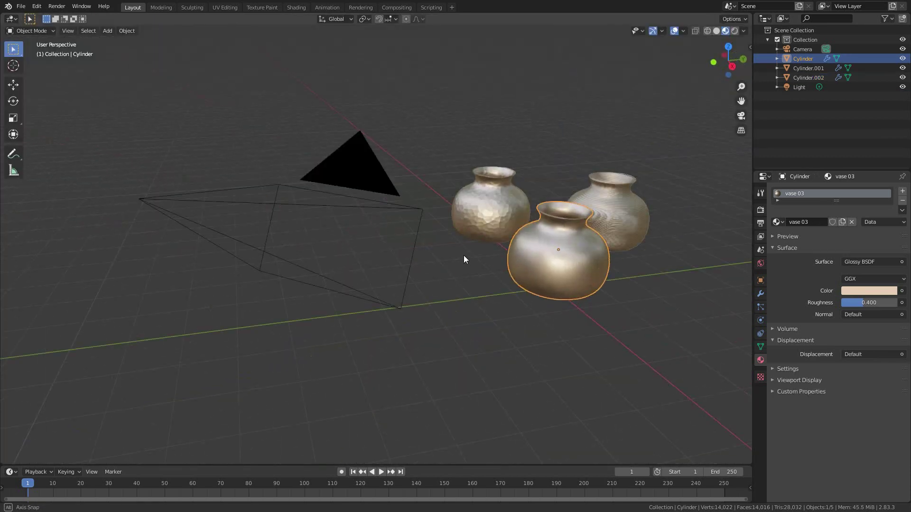
scroll(626, 218, up, 5)
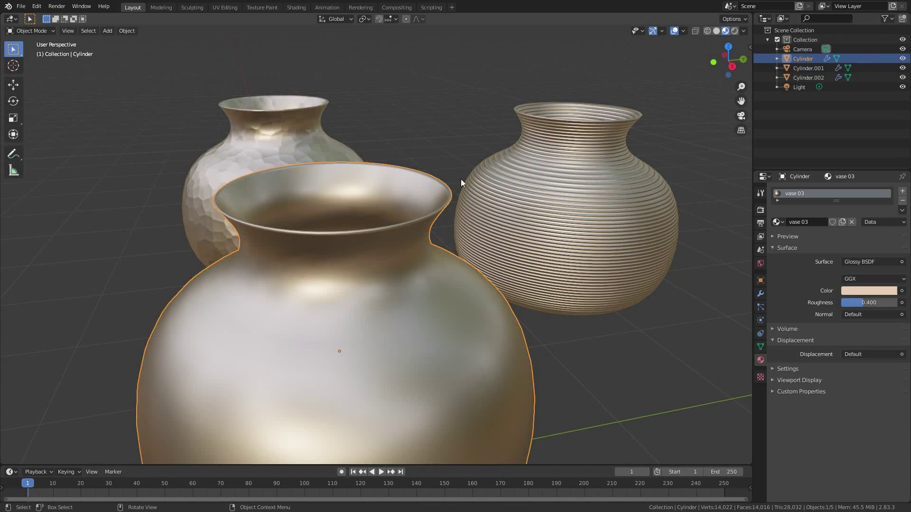
key(shift+F3)
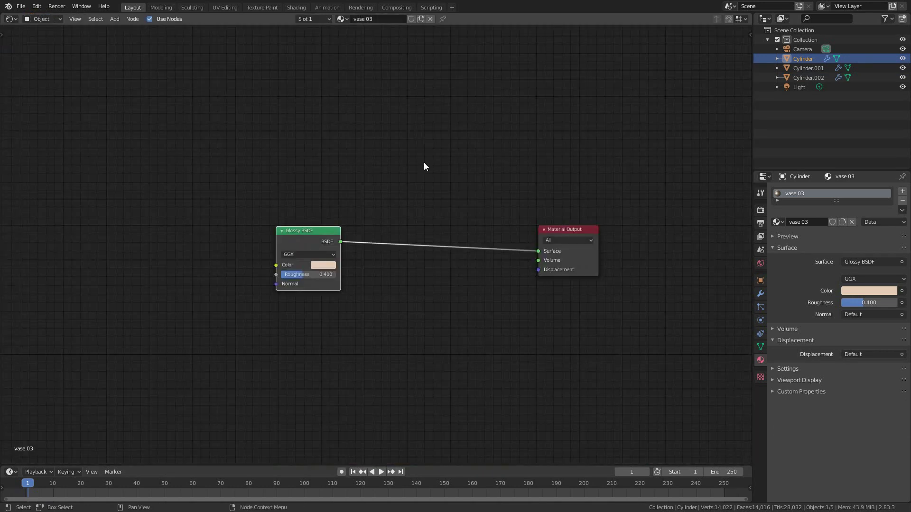
drag(259, 208, 686, 350)
drag(206, 185, 676, 350)
key(x)
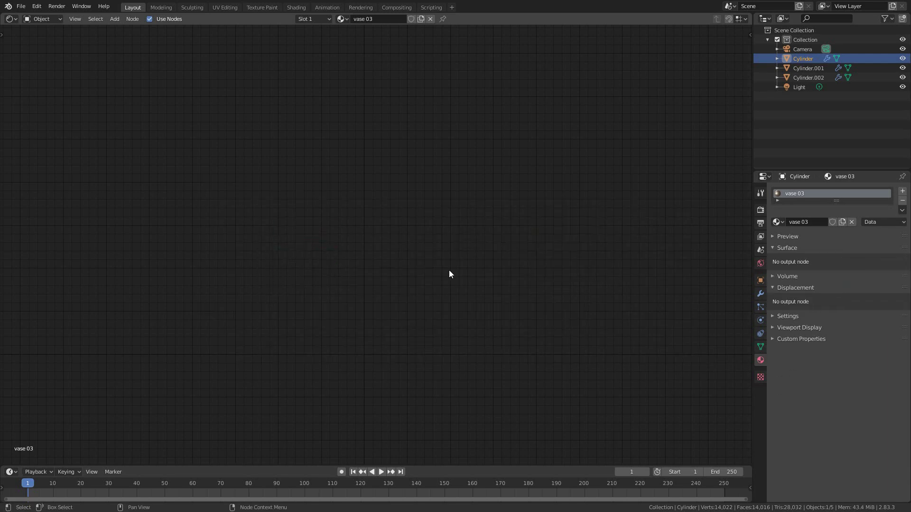
key(ctrl+z)
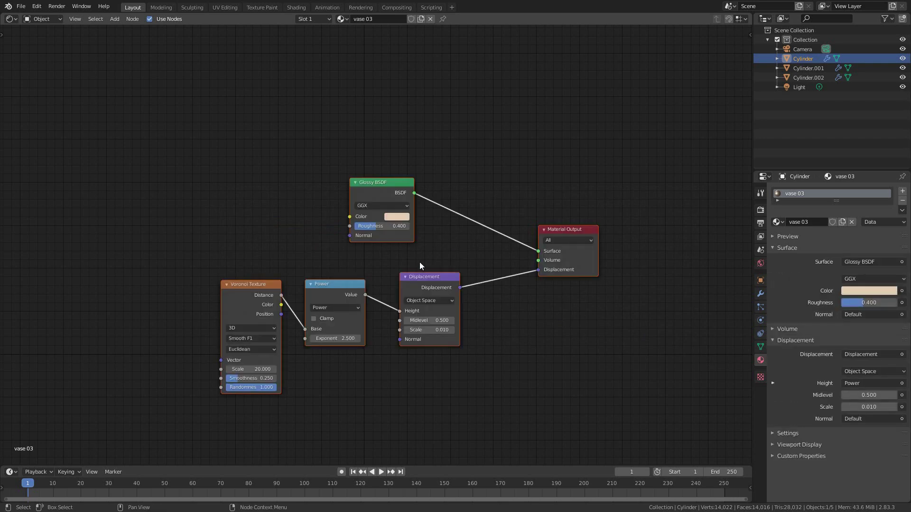
Back in the 3D view, select the ribbed vase and open the Shading workspace
key(shift+F5)
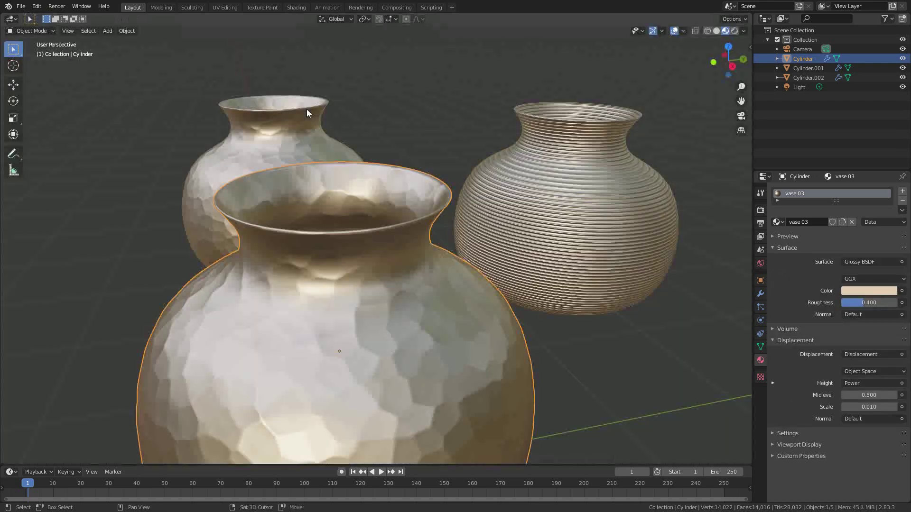
scroll(354, 263, down, 3)
middle_drag(354, 263, 383, 261)
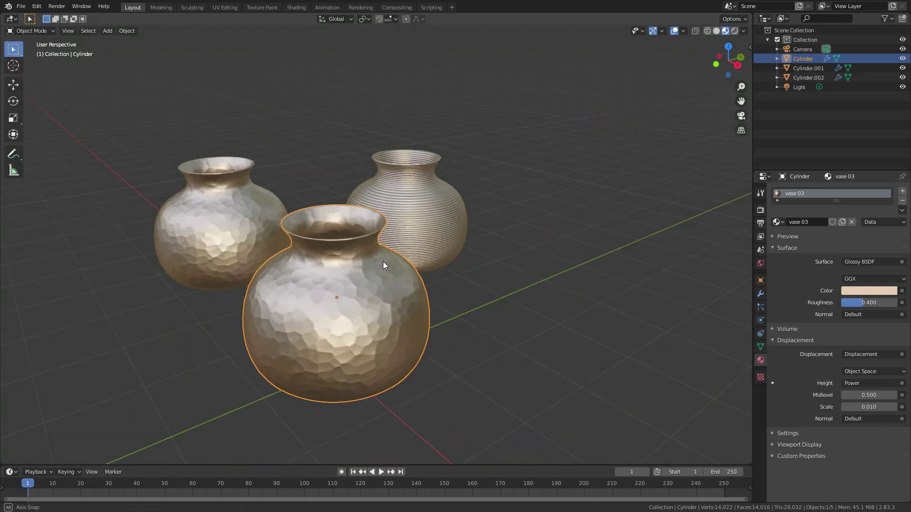
click(435, 188)
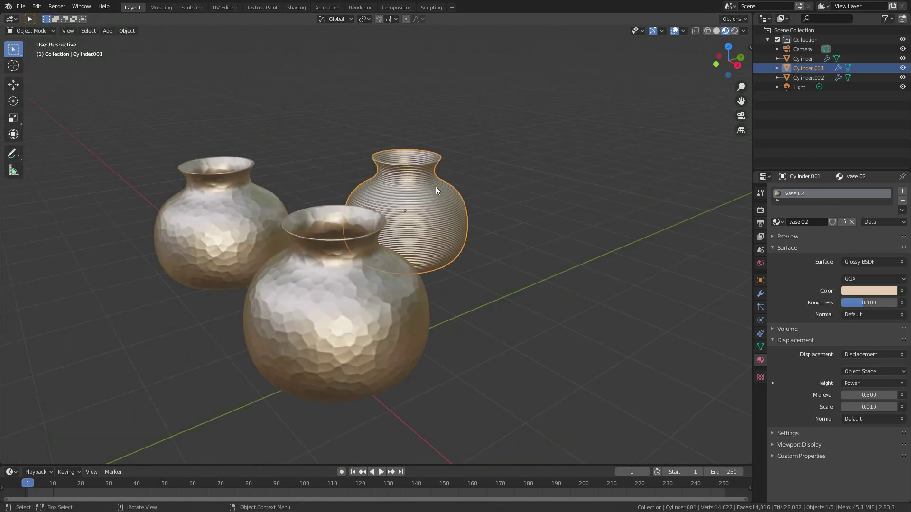
click(296, 7)
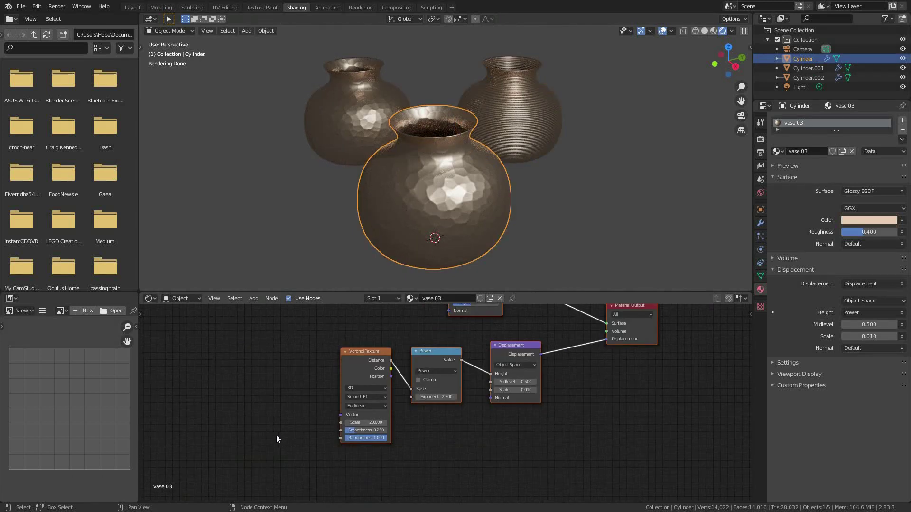
Select the front vase and maximise the Shader Editor on its vase 03 node tree
drag(276, 435, 521, 394)
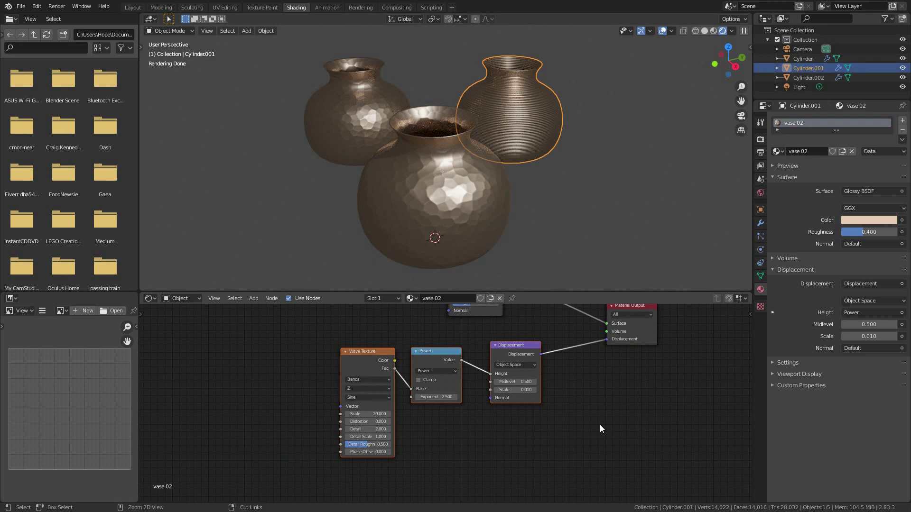
click(474, 207)
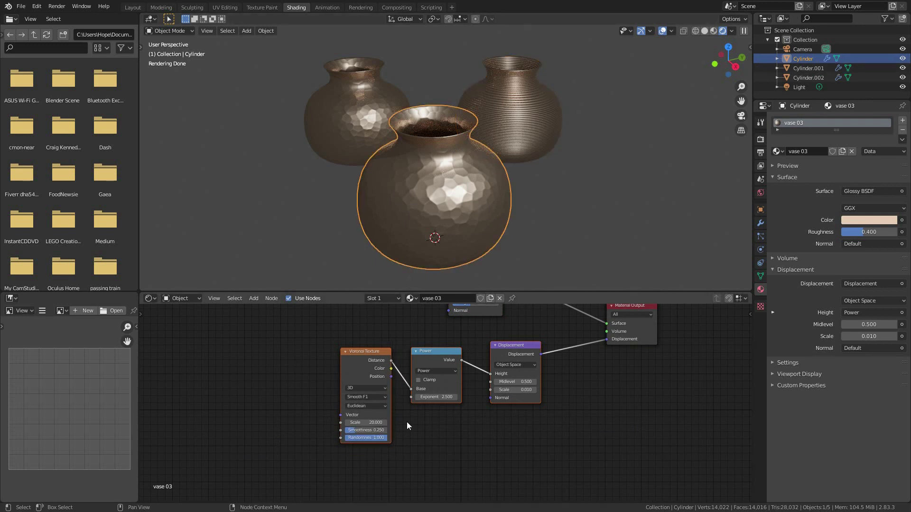
key(ctrl+space)
Undo back to the Wave Texture setup and drop the Wave, Power and Displacement nodes below the Voronoi group
scroll(454, 373, down, 4)
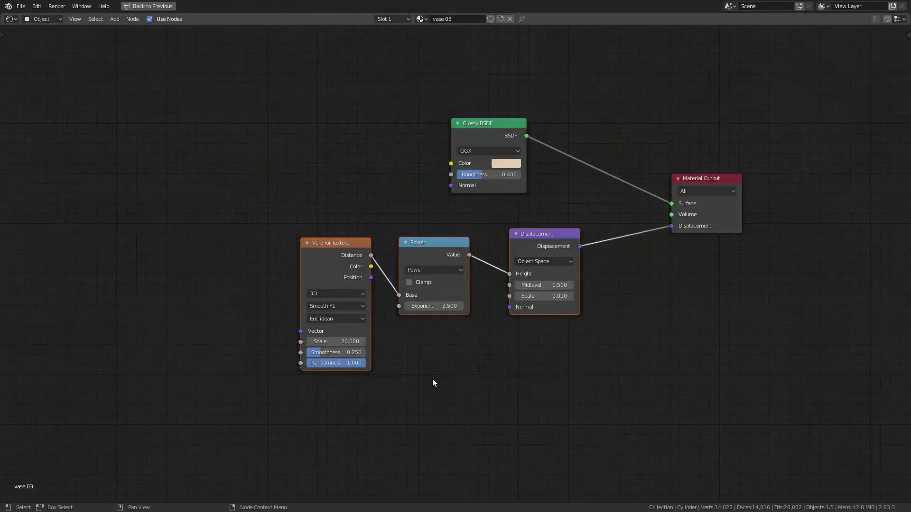
scroll(433, 376, down, 2)
key(ctrl+z)
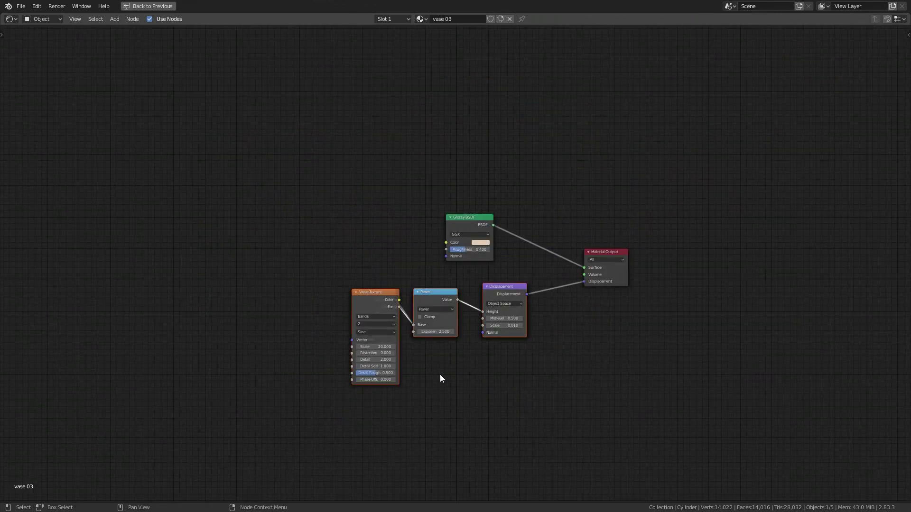
key(g)
click(500, 451)
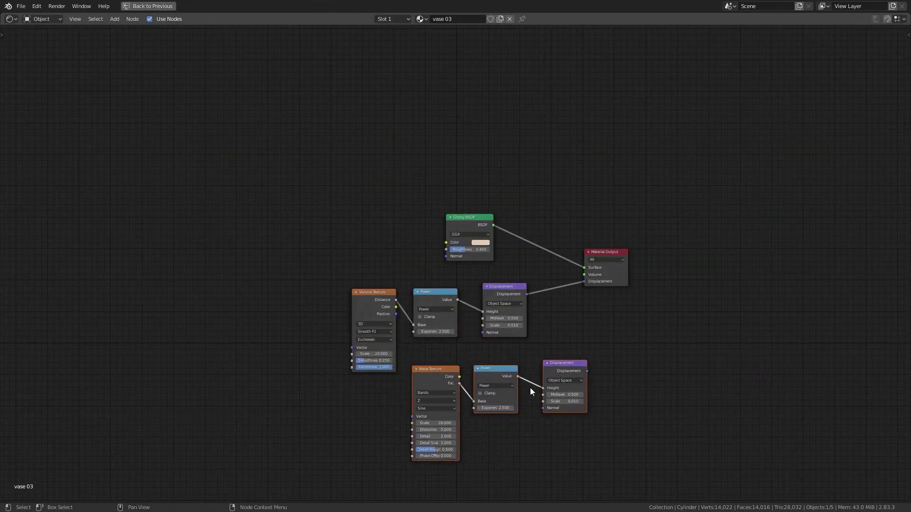
middle_drag(511, 387, 448, 307)
Reposition the Voronoi Texture node up and to the left in the node graph
scroll(438, 275, up, 3)
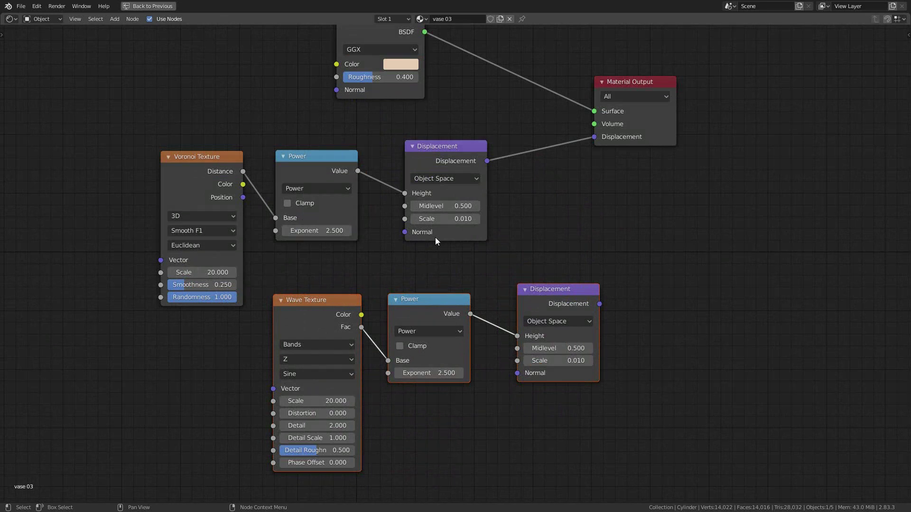
middle_drag(436, 239, 565, 243)
click(465, 297)
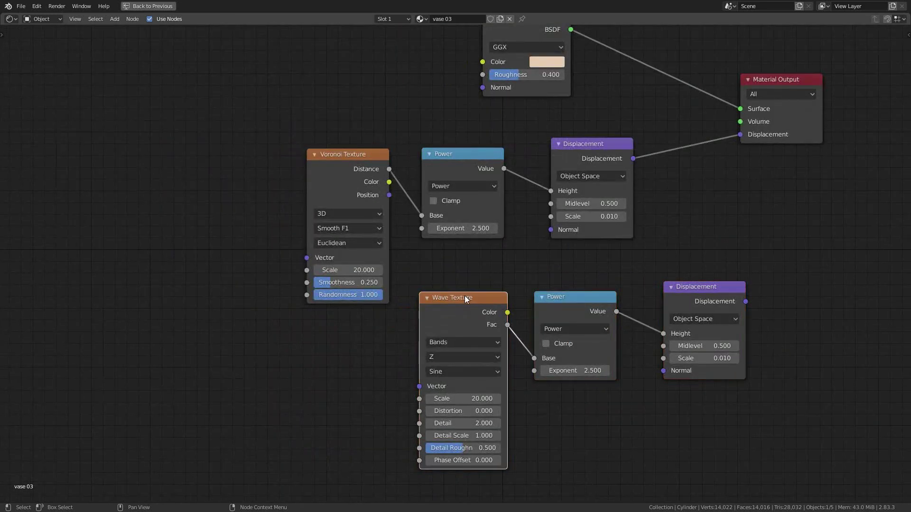
click(338, 157)
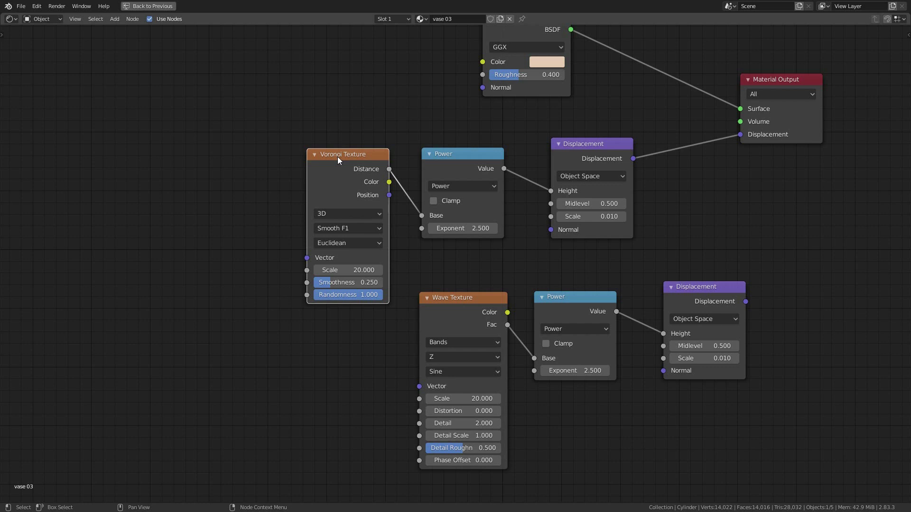
middle_drag(337, 157, 404, 170)
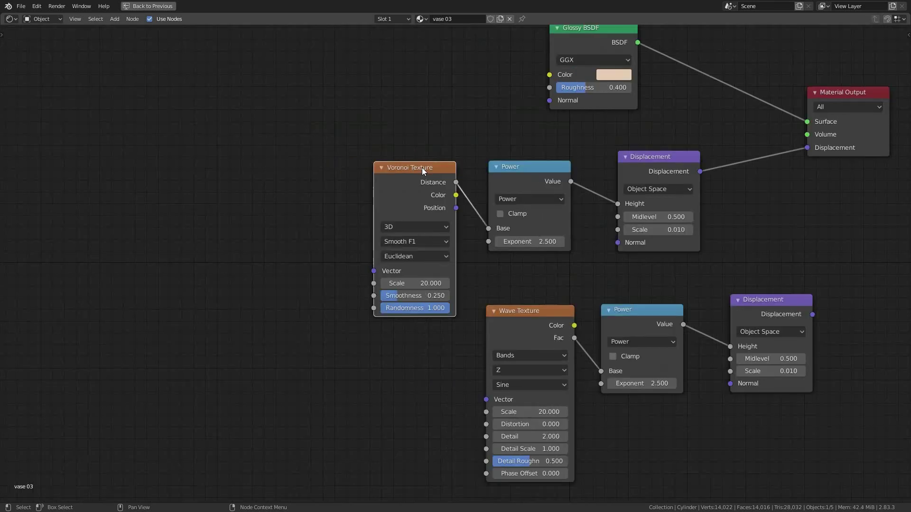
drag(422, 167, 289, 121)
Add an unconnected MixRGB node below the others and move the Power node beside the Voronoi Texture
key(shift+a)
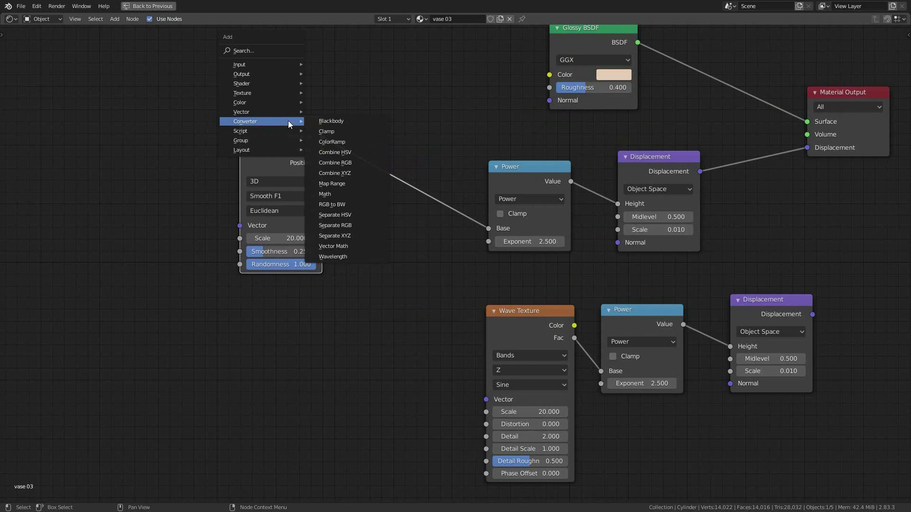
mouse_move(266, 103)
click(363, 154)
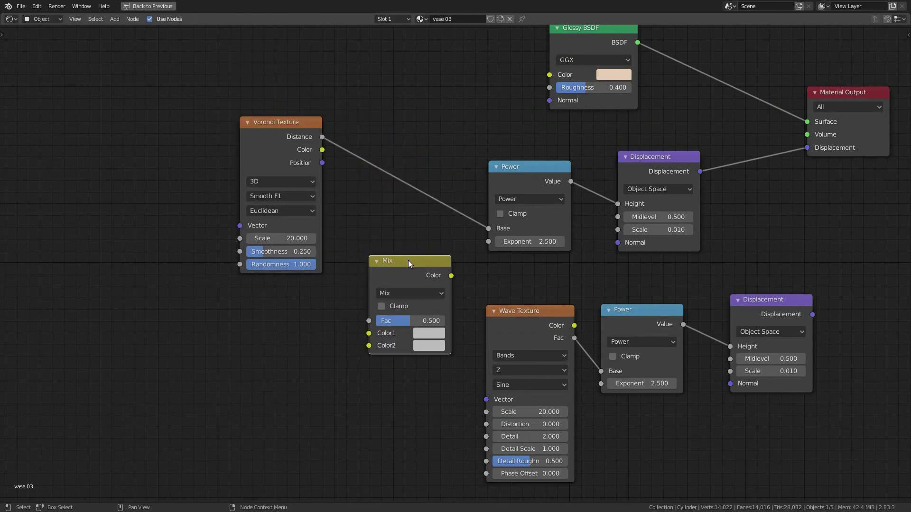
drag(408, 260, 408, 265)
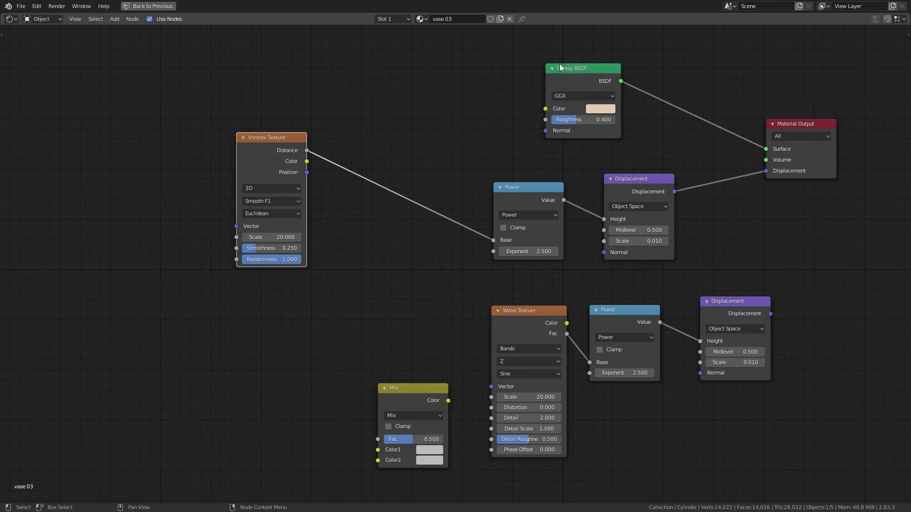
mouse_move(531, 188)
mouse_down()
mouse_move(362, 139)
mouse_move(362, 158)
mouse_move(362, 114)
mouse_move(364, 144)
mouse_move(370, 136)
mouse_up()
Insert the Mix node into the Power-to-Displacement Height link
key(ctrl+space)
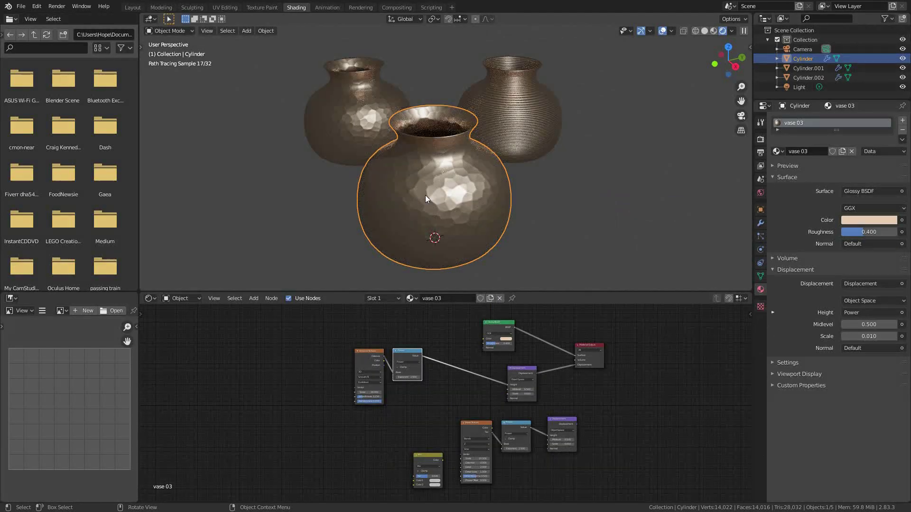
scroll(424, 195, up, 5)
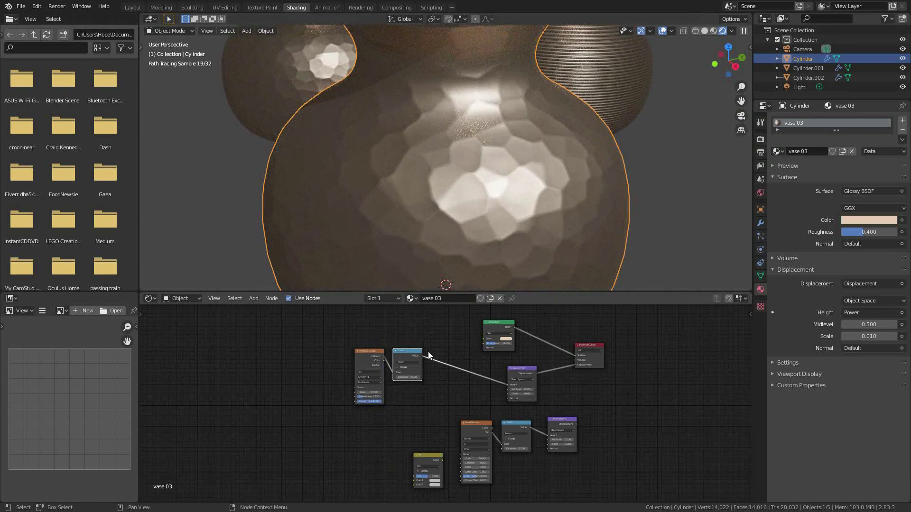
scroll(428, 352, up, 3)
scroll(429, 355, down, 3)
middle_drag(430, 360, 405, 321)
scroll(363, 340, up, 5)
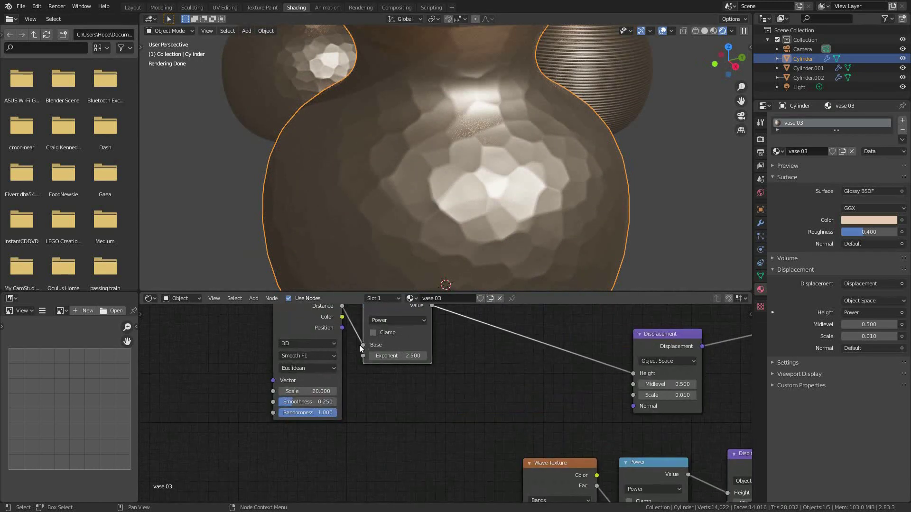
scroll(354, 365, down, 3)
mouse_move(363, 371)
middle_down()
mouse_move(355, 341)
mouse_move(363, 359)
middle_up()
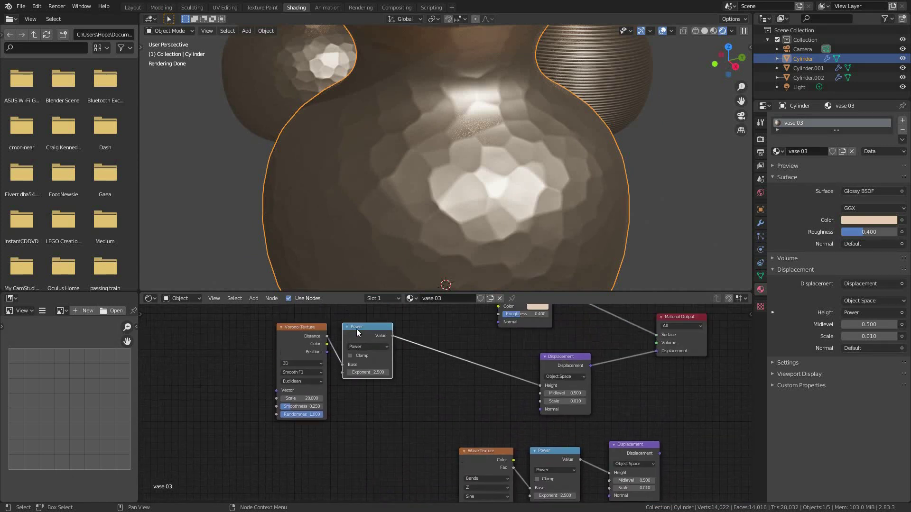
drag(357, 329, 349, 330)
scroll(417, 190, down, 3)
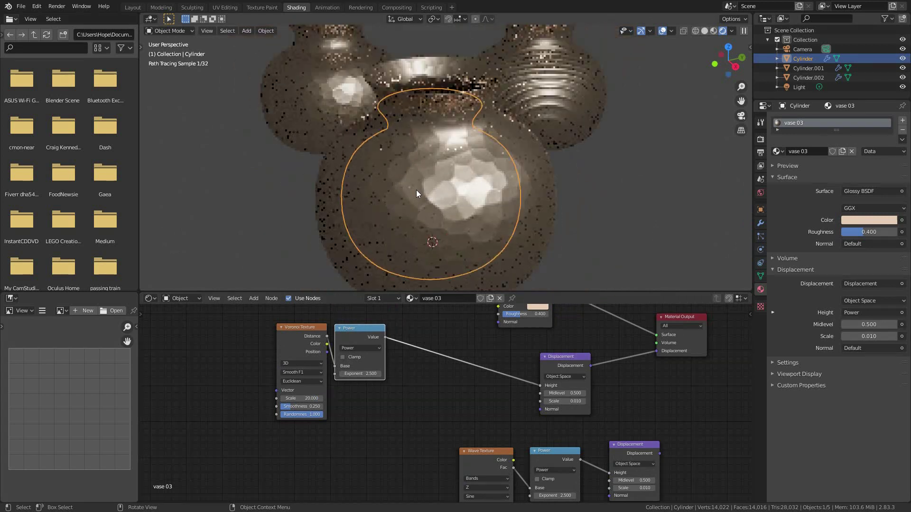
shift+scroll(452, 397, down, 1)
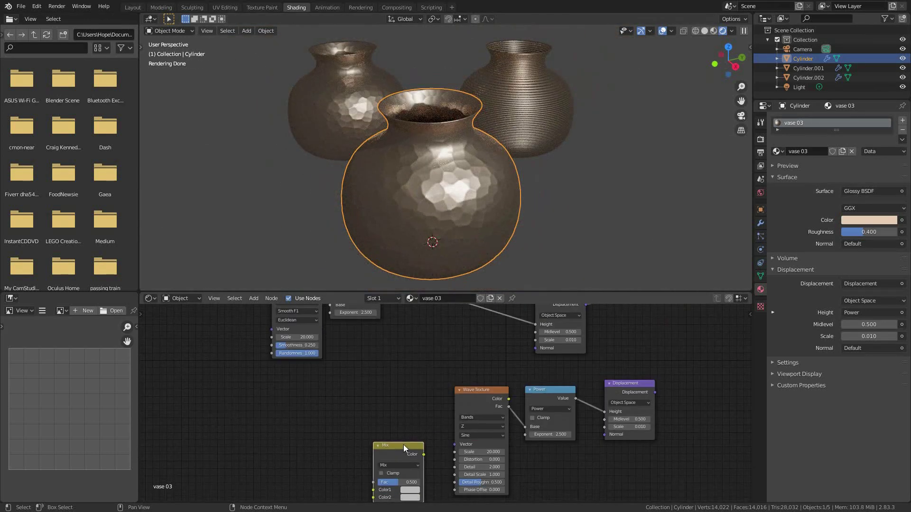
drag(403, 444, 466, 302)
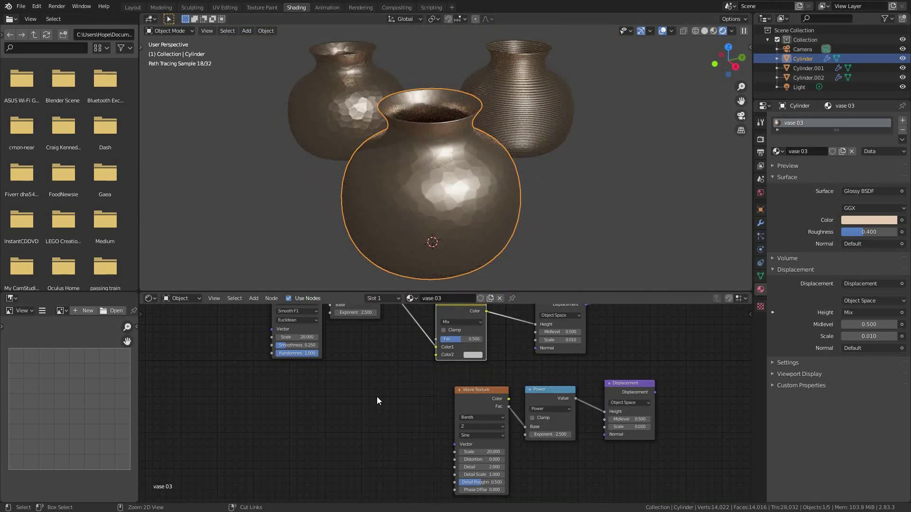
Connect the Wave Texture Fac output to the Mix node's Color2 input
key(ctrl+space)
scroll(375, 287, down, 4)
scroll(407, 337, up, 1)
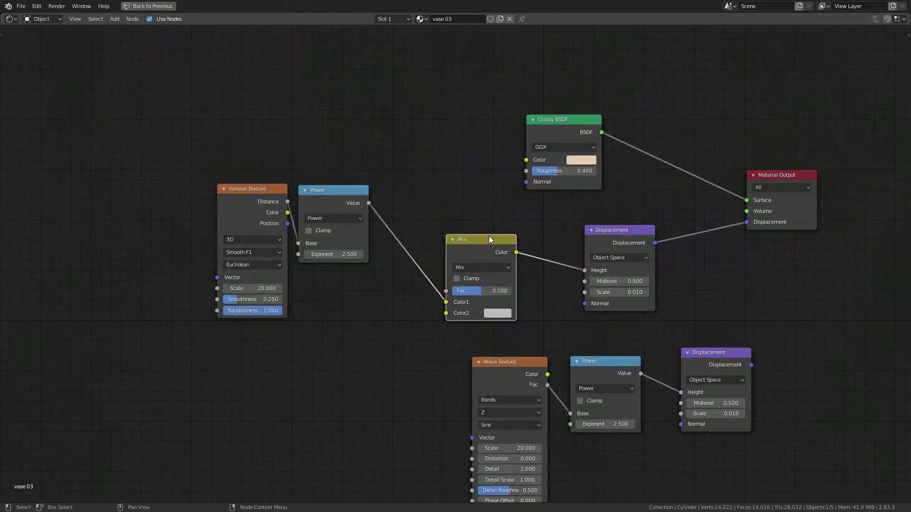
drag(484, 237, 470, 219)
scroll(471, 218, up, 2)
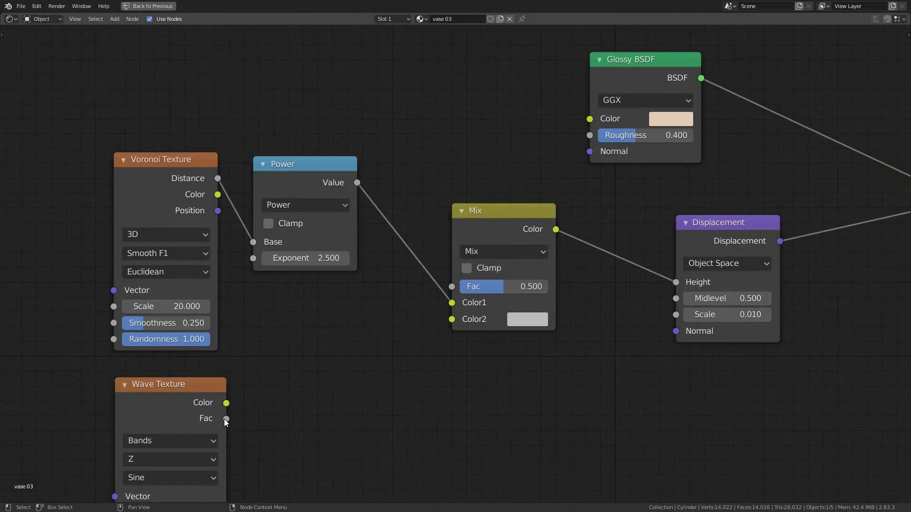
drag(224, 420, 452, 319)
scroll(560, 287, down, 2)
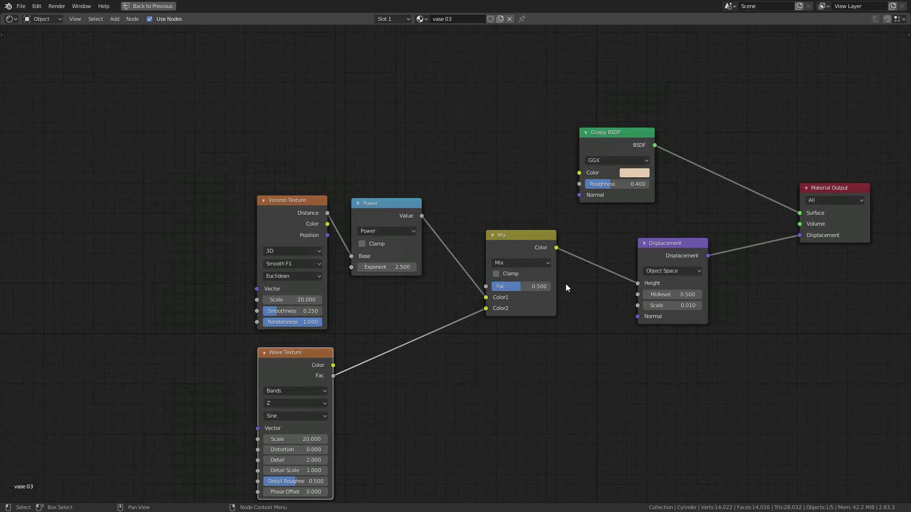
Review the grooved vase render, then maximize the node editor and frame all nodes
key(ctrl+space)
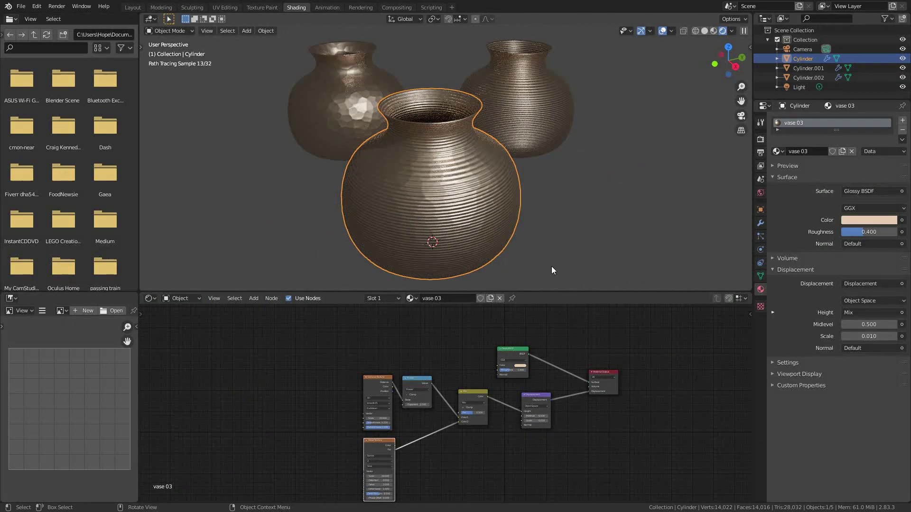
scroll(445, 177, up, 8)
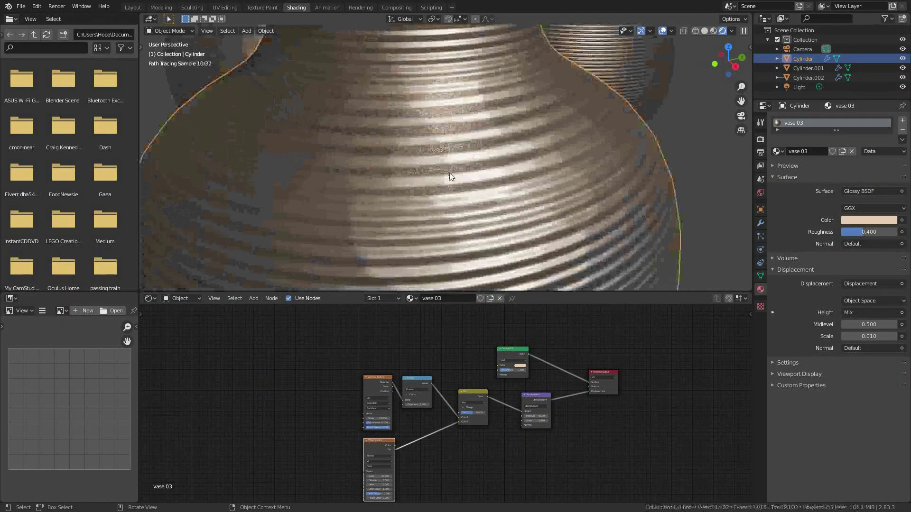
scroll(449, 173, down, 8)
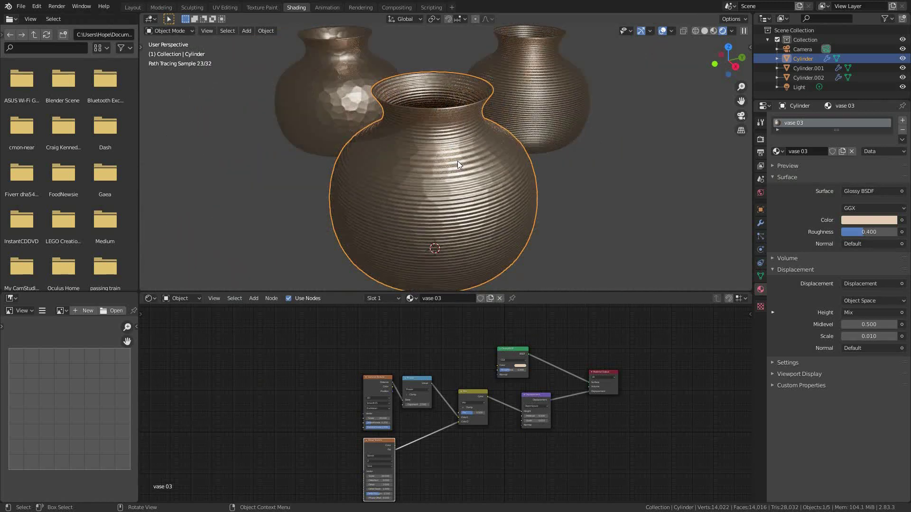
scroll(457, 161, down, 1)
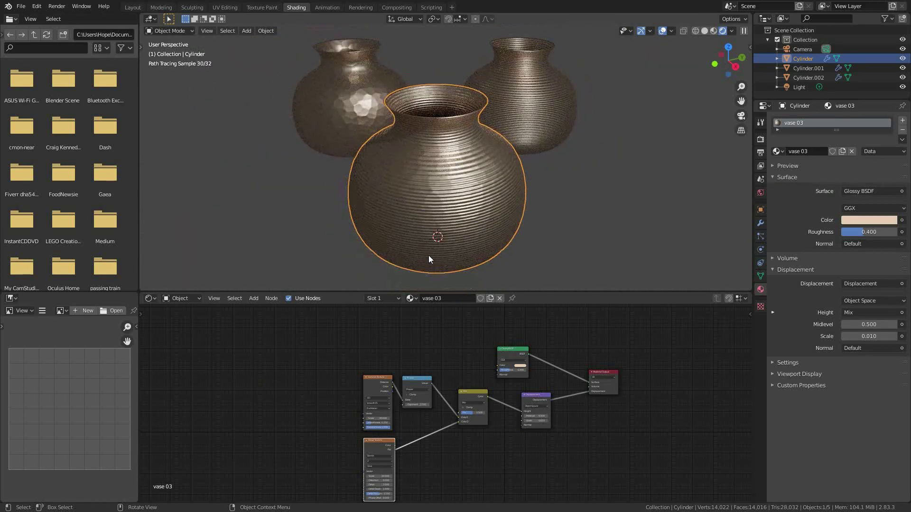
key(ctrl+space)
key(Home)
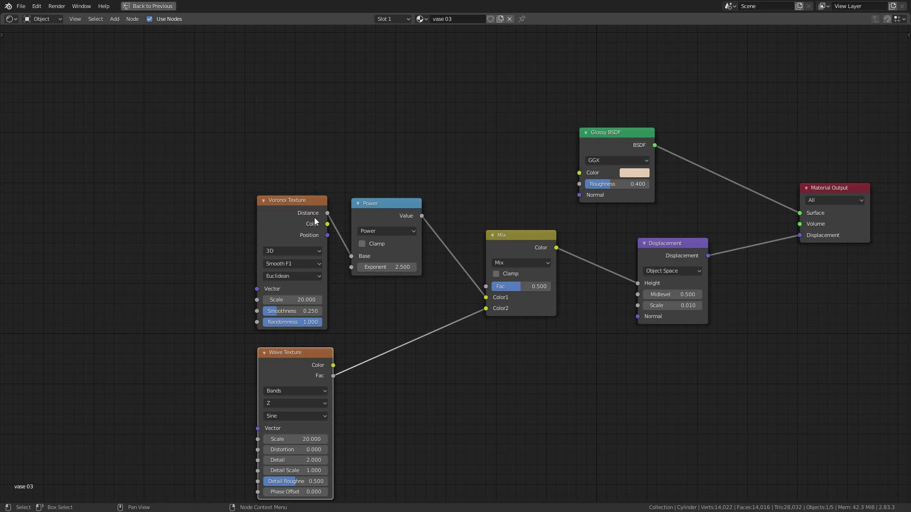
drag(265, 164, 407, 238)
key(g)
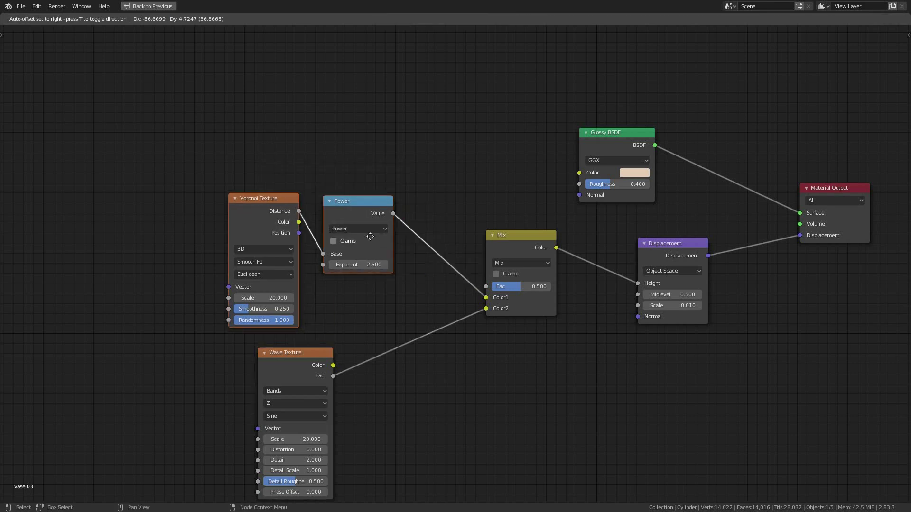
click(215, 331)
key(ctrl+space)
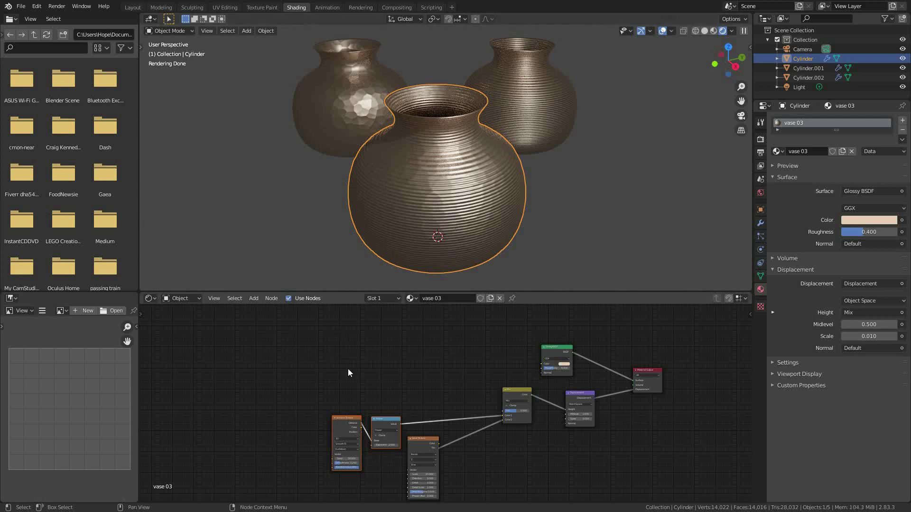
scroll(366, 454, up, 1)
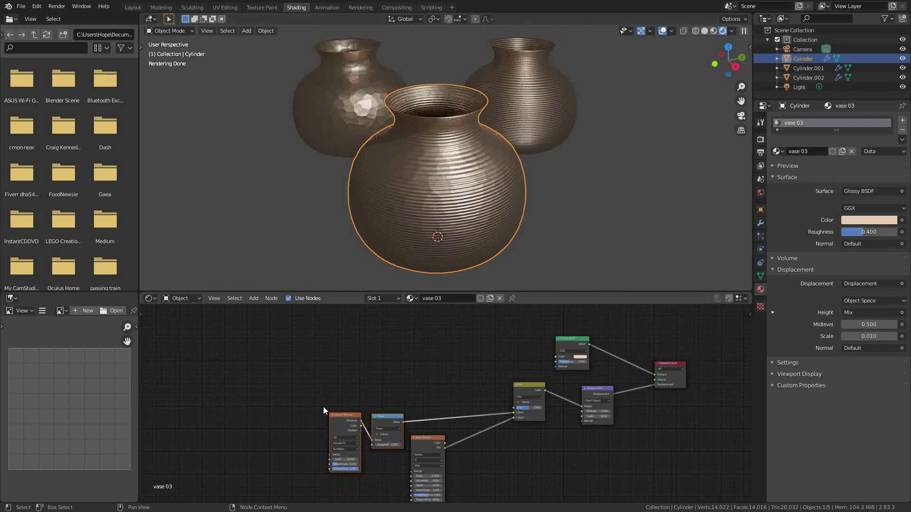
key(g)
click(322, 380)
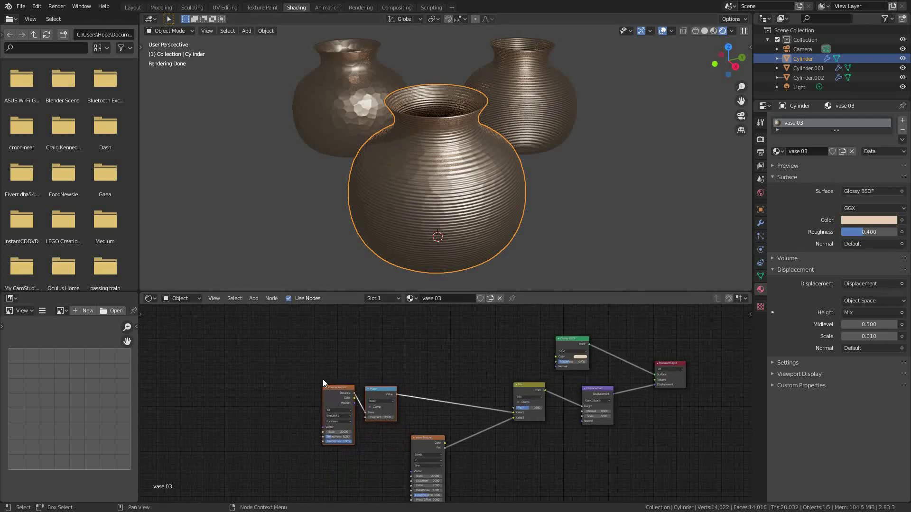
key(shift+a)
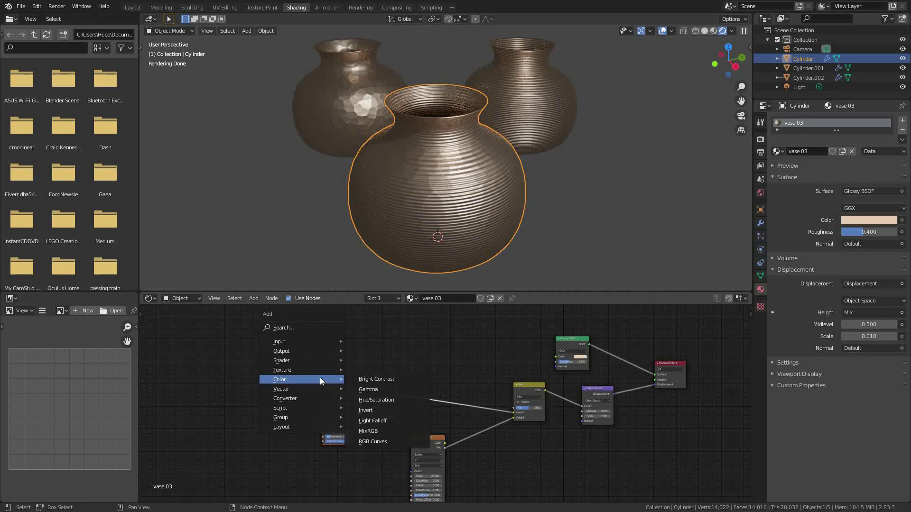
mouse_move(275, 368)
click(378, 265)
click(334, 339)
ctrl+shift+click(335, 340)
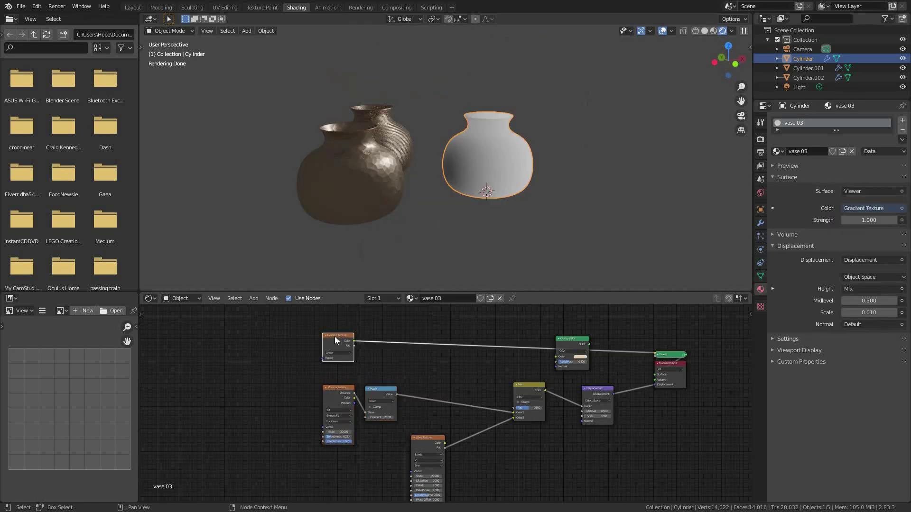
key(ctrl+t)
scroll(240, 340, up, 3)
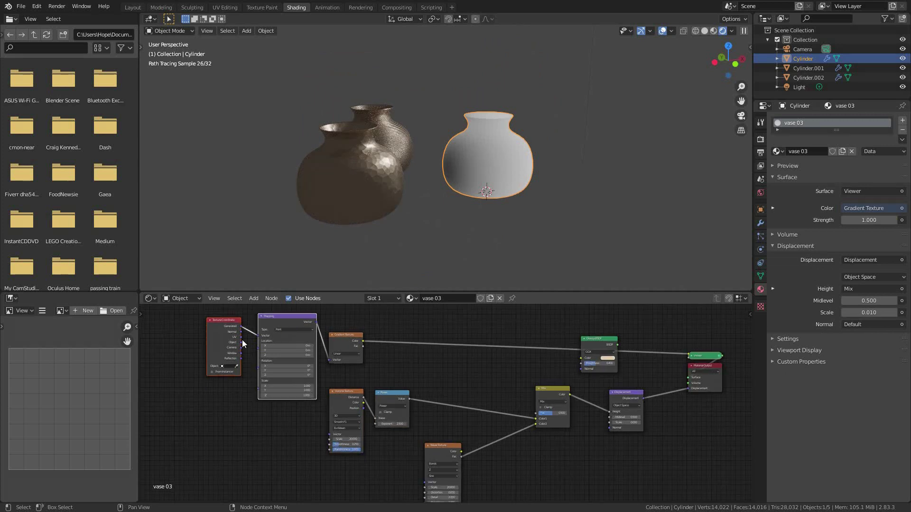
drag(240, 345, 274, 337)
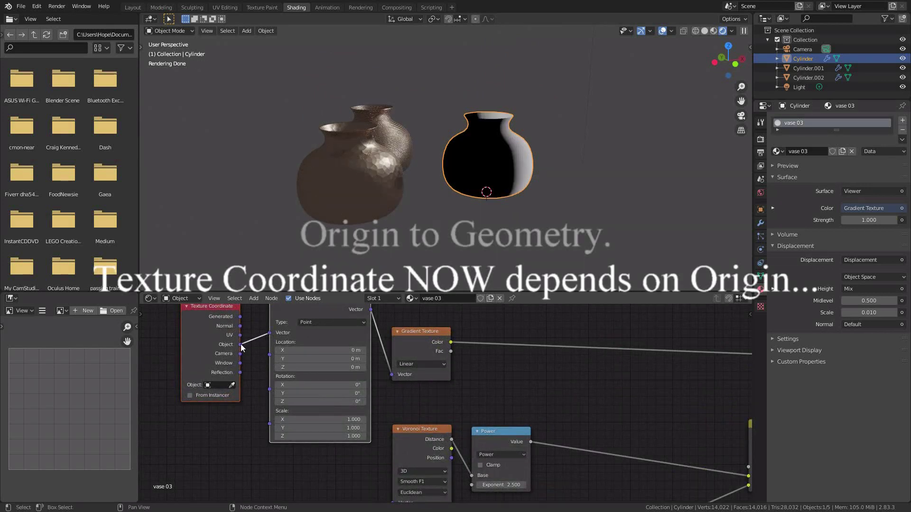
scroll(240, 347, down, 3)
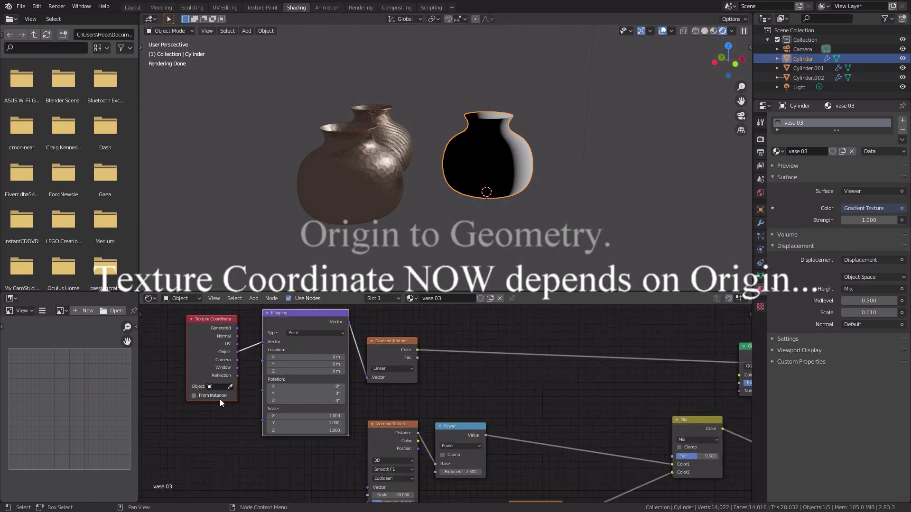
mouse_move(272, 347)
mouse_down()
mouse_move(272, 340)
mouse_move(266, 347)
mouse_up()
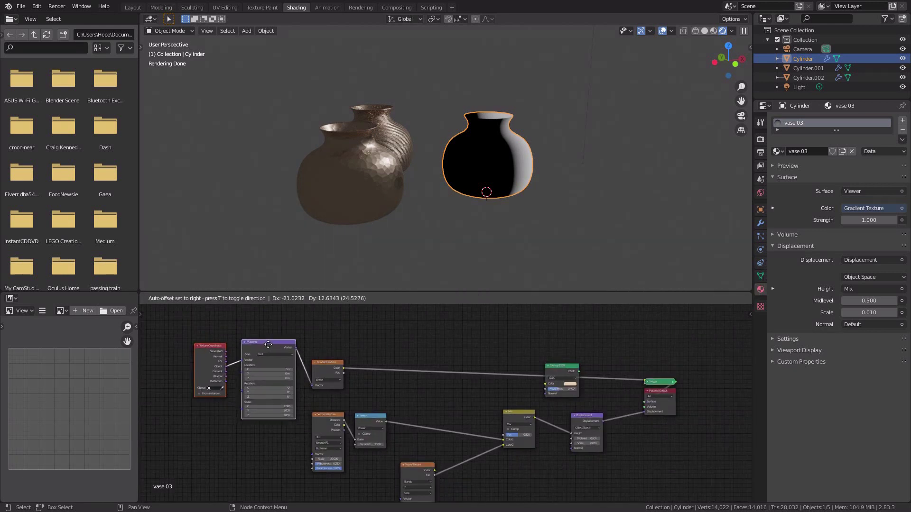
scroll(391, 361, up, 2)
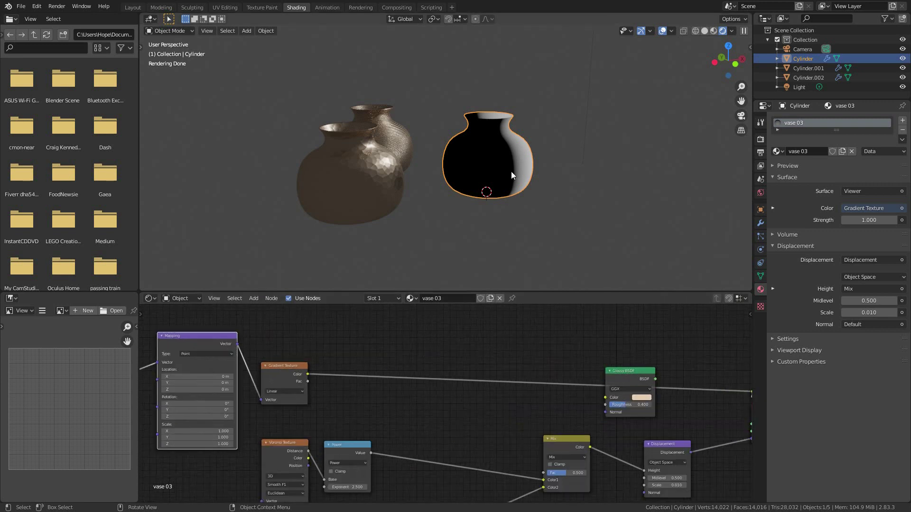
mouse_move(511, 171)
middle_down()
mouse_move(426, 167)
mouse_move(451, 170)
mouse_move(508, 246)
mouse_move(531, 155)
mouse_move(471, 144)
mouse_move(541, 158)
middle_up()
scroll(520, 167, up, 5)
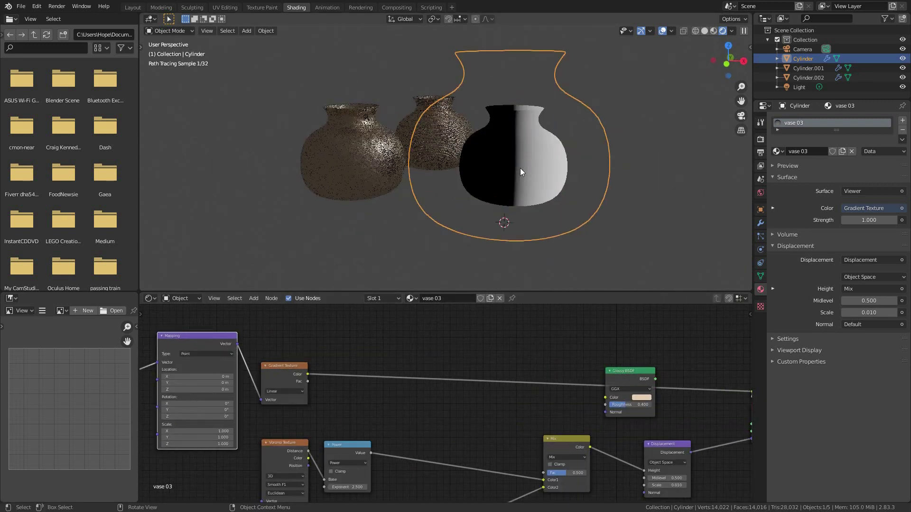
scroll(521, 168, down, 2)
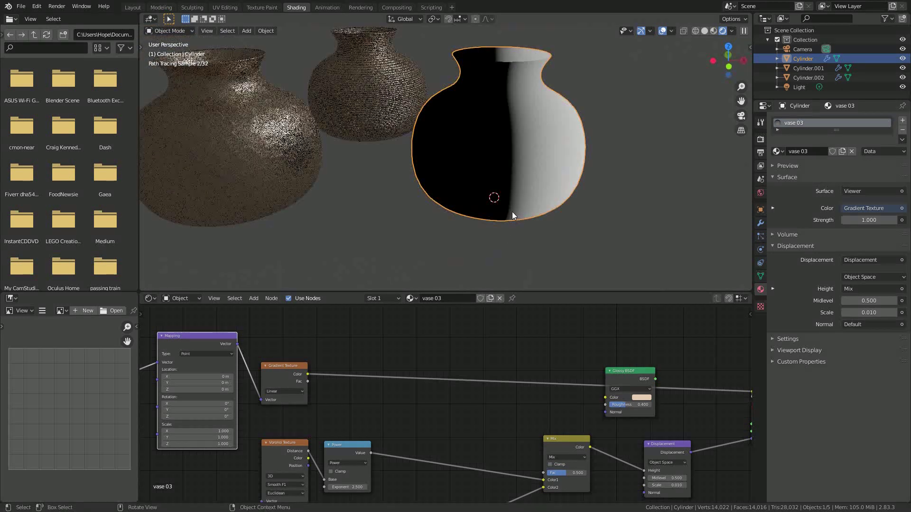
scroll(408, 394, down, 2)
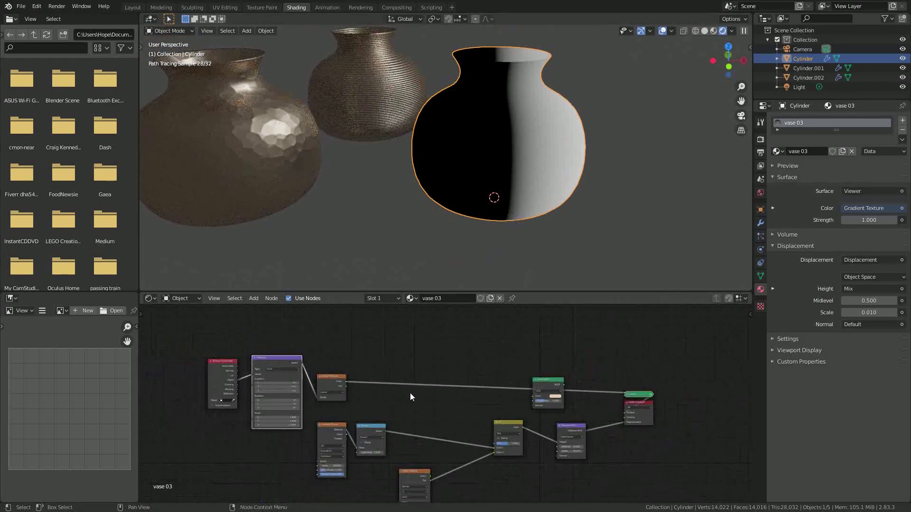
Add a ColorRamp node onto the Gradient Texture-to-Viewer link
key(shift+a)
mouse_move(410, 394)
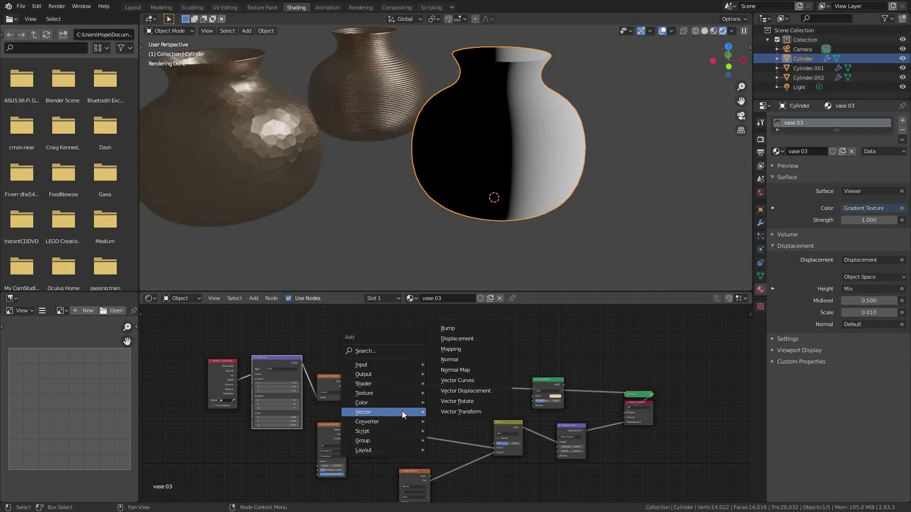
mouse_move(401, 420)
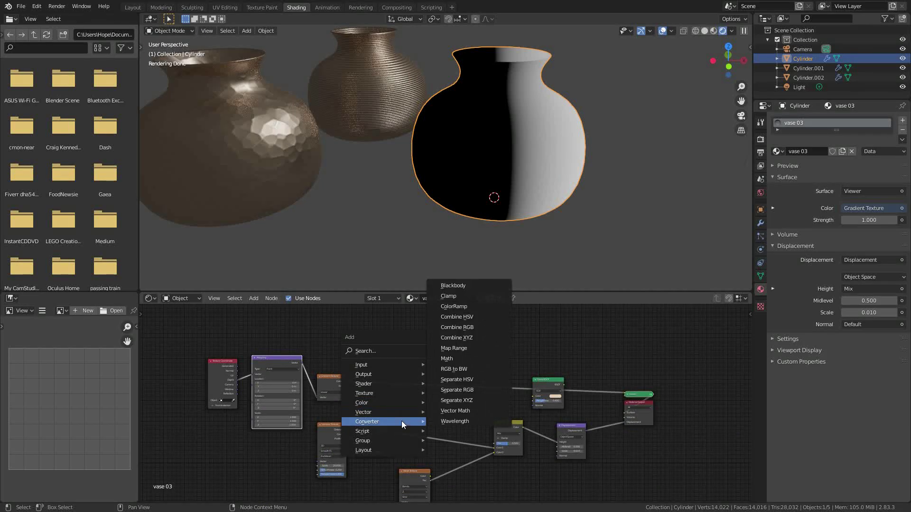
click(454, 307)
click(368, 361)
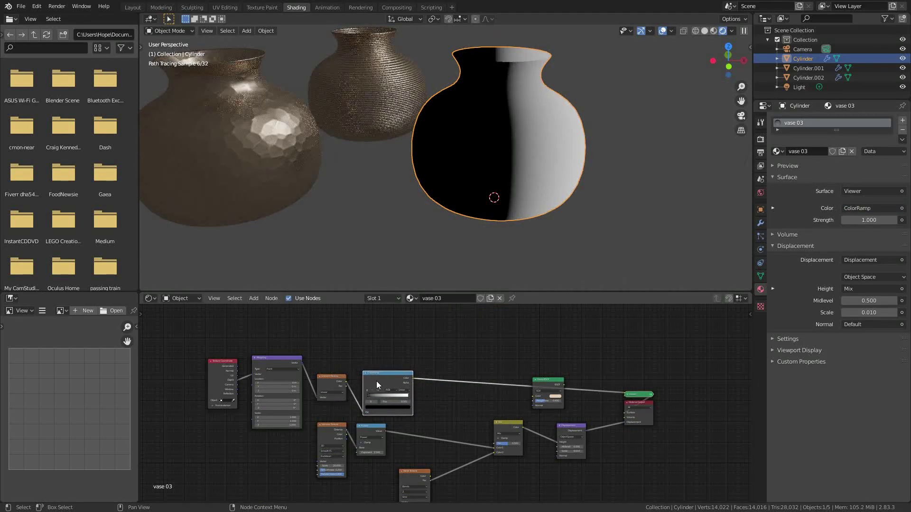
key(ctrl+space)
middle_drag(279, 252, 465, 246)
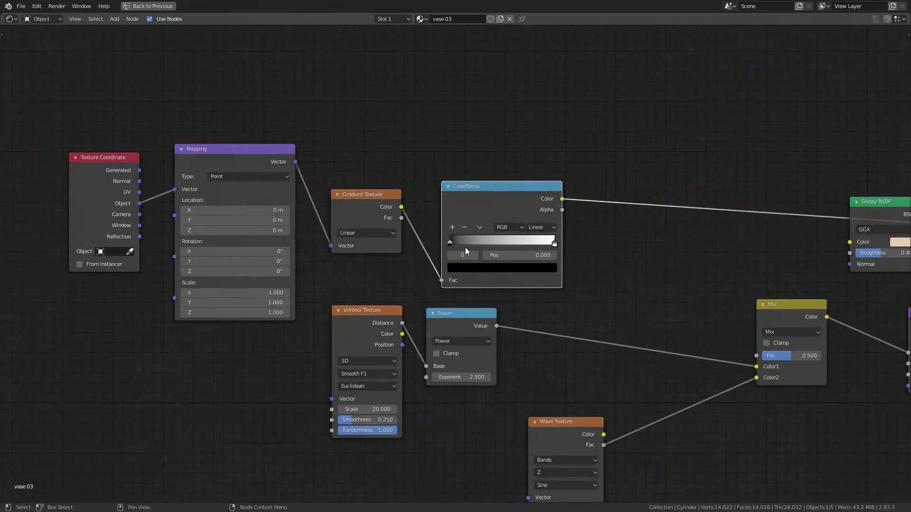
scroll(473, 226, up, 4)
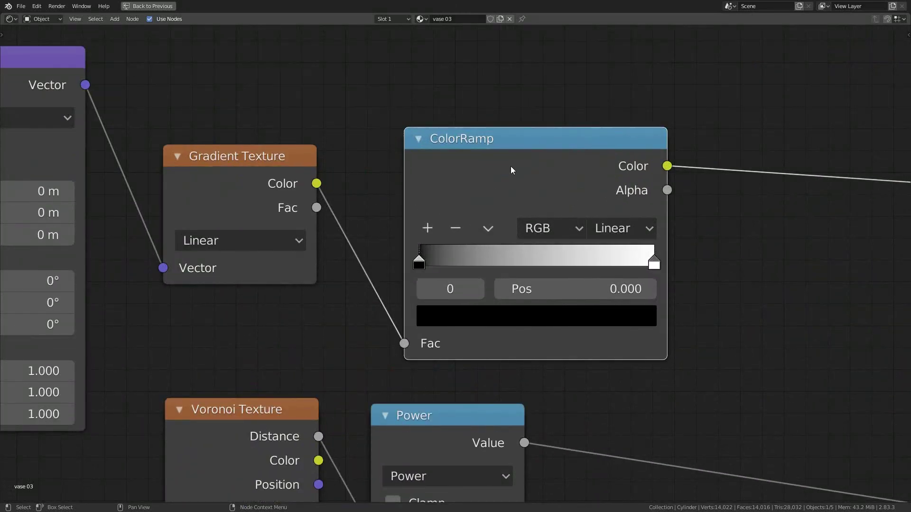
mouse_move(230, 160)
mouse_down()
mouse_move(250, 155)
mouse_move(231, 159)
mouse_move(237, 151)
mouse_up()
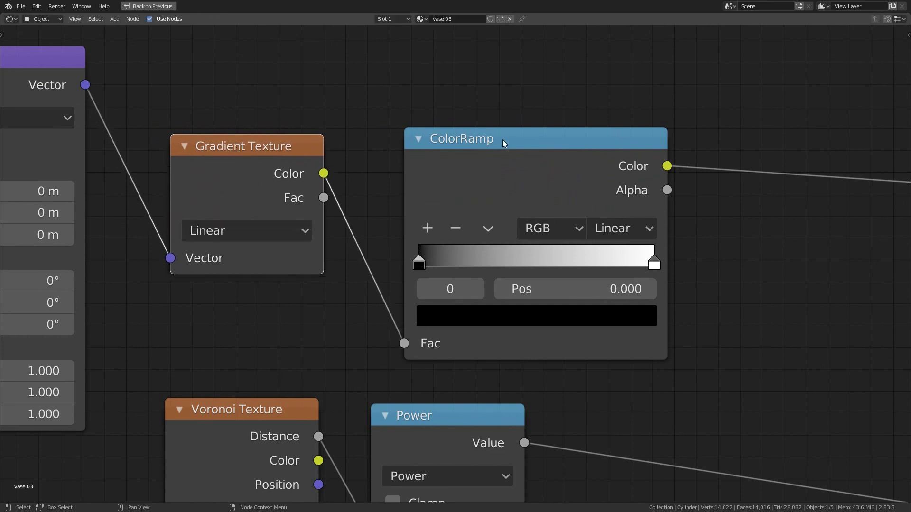
Set the ColorRamp interpolation to Constant and move the white stop to 0.055
click(613, 229)
click(612, 229)
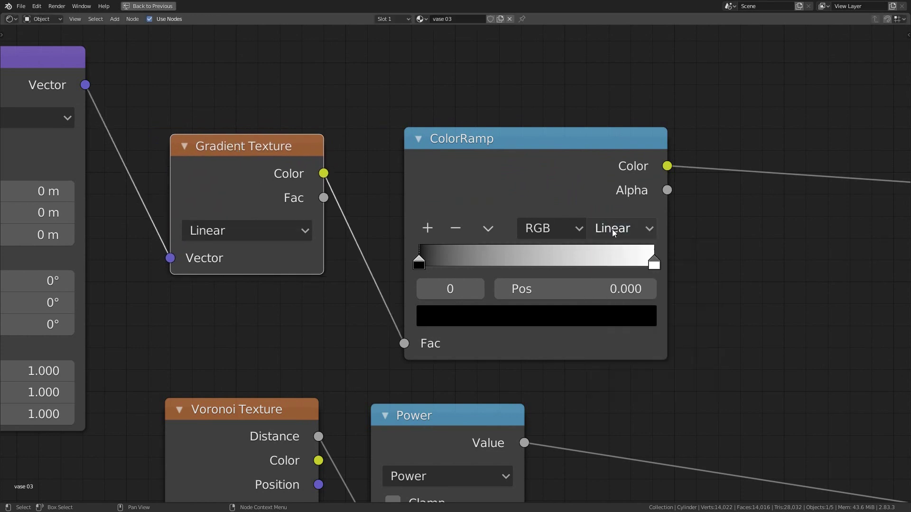
click(612, 229)
key(e)
ctrl+scroll(613, 229, up, 1)
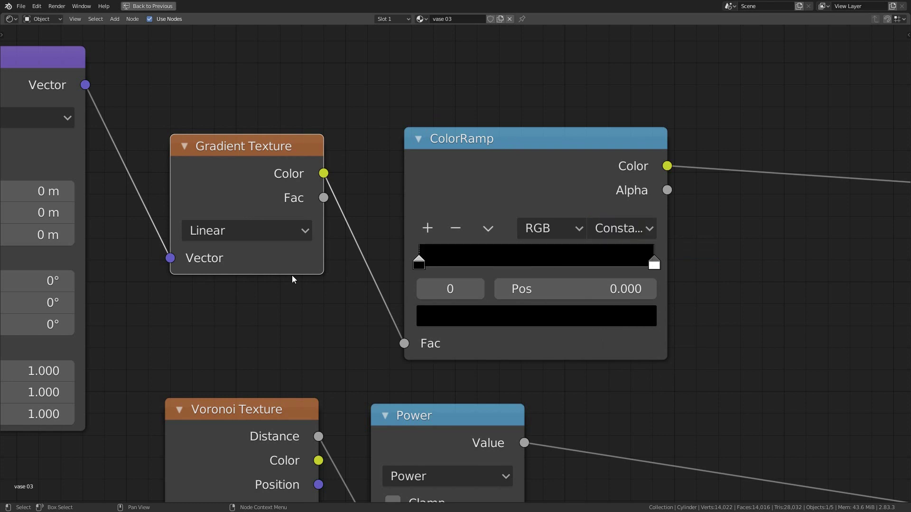
key(ctrl+space)
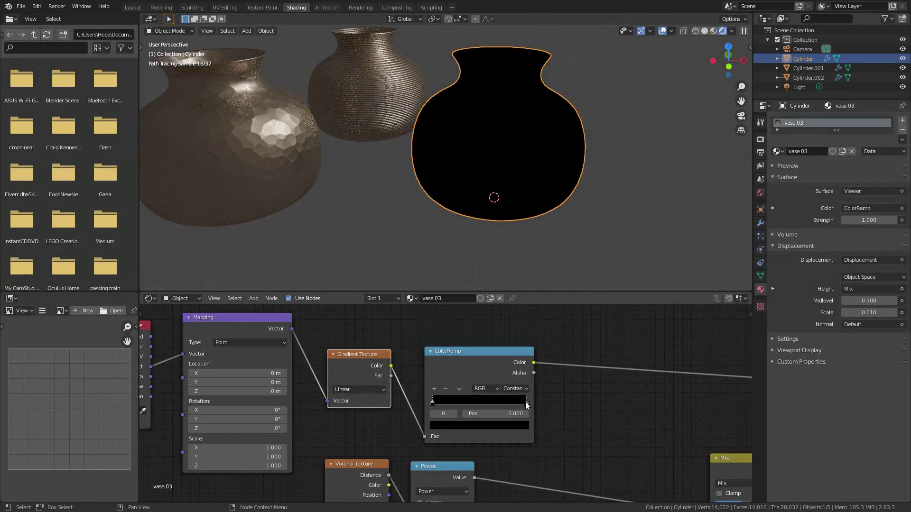
drag(526, 403, 437, 403)
Compare the Mix factor at 1.000, then reset it to 0.000
key(ctrl+space)
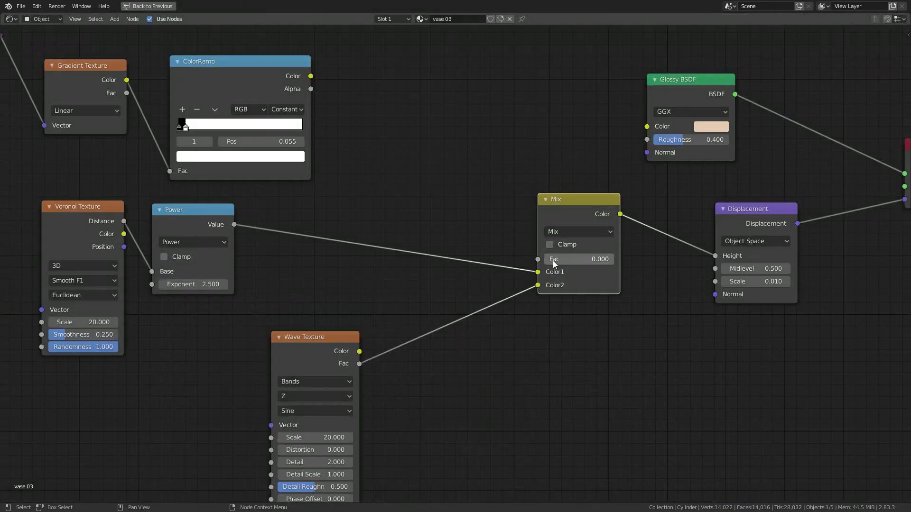
scroll(555, 264, up, 3)
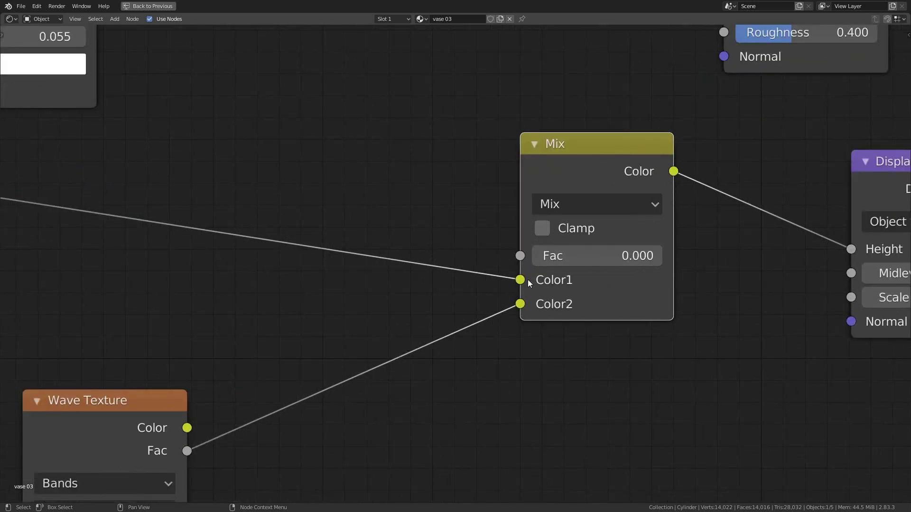
drag(549, 255, 660, 256)
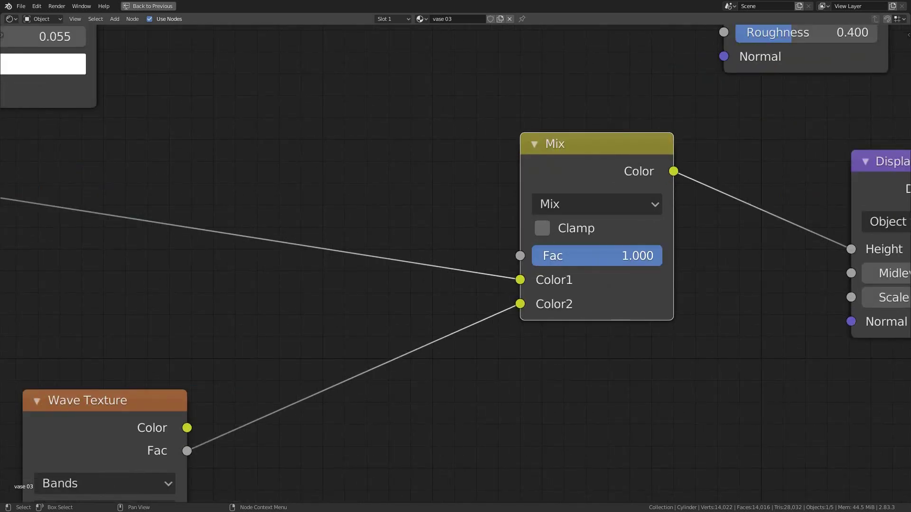
scroll(471, 382, down, 2)
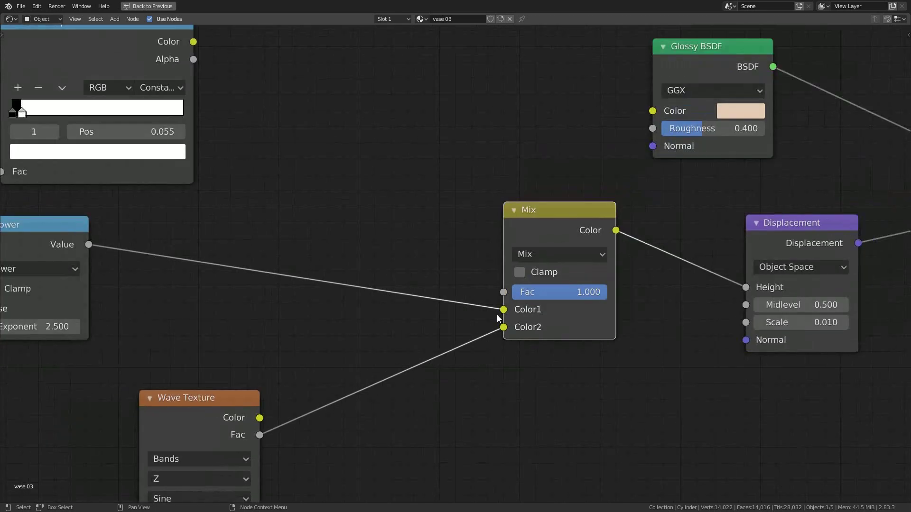
drag(599, 288, 509, 352)
Connect the ColorRamp Color output to the Mix node's Fac input
scroll(510, 352, down, 2)
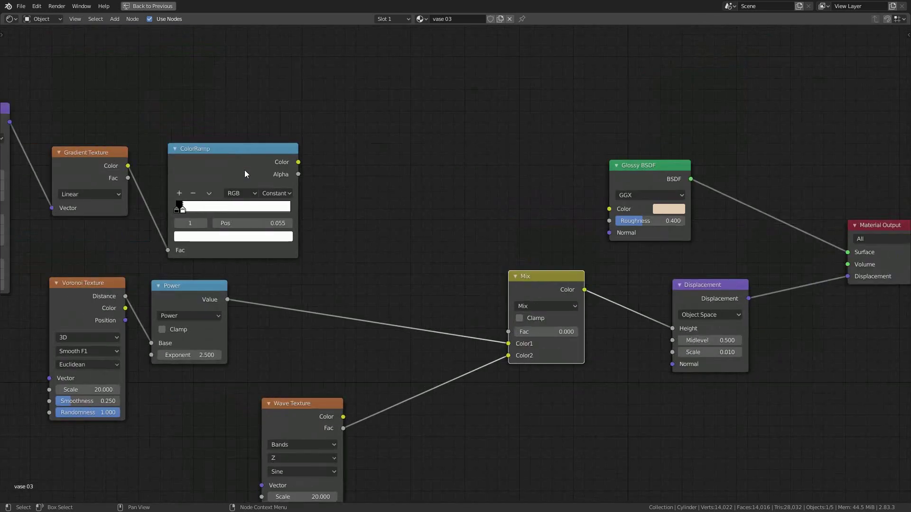
scroll(143, 204, up, 3)
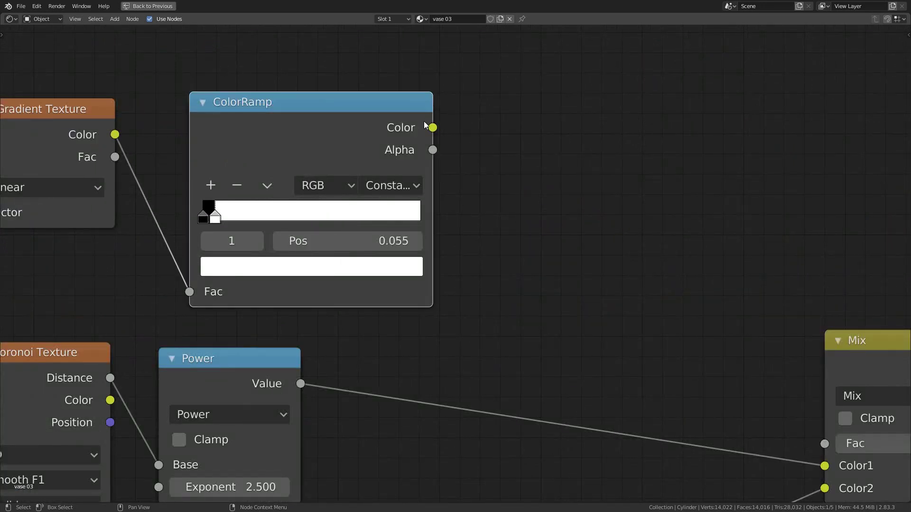
drag(432, 127, 851, 443)
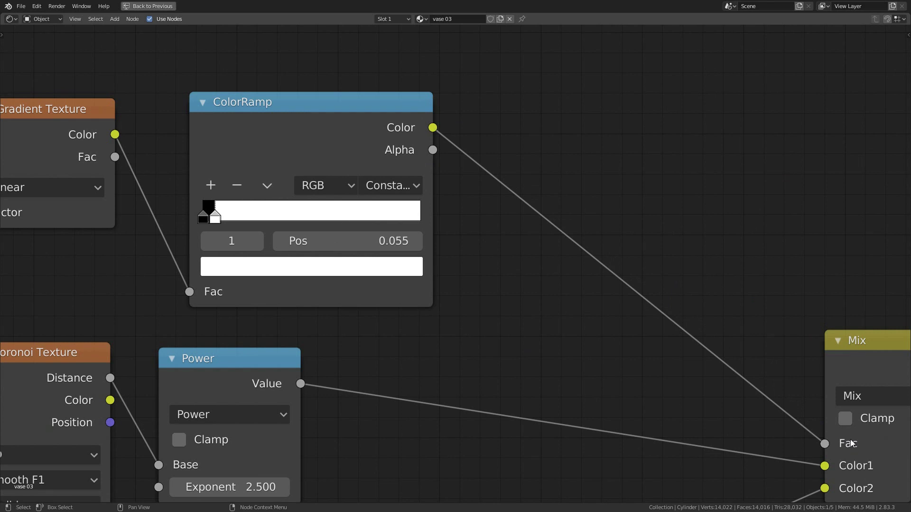
mouse_move(851, 443)
middle_down()
mouse_move(508, 335)
mouse_move(485, 320)
middle_up()
key(ctrl+space)
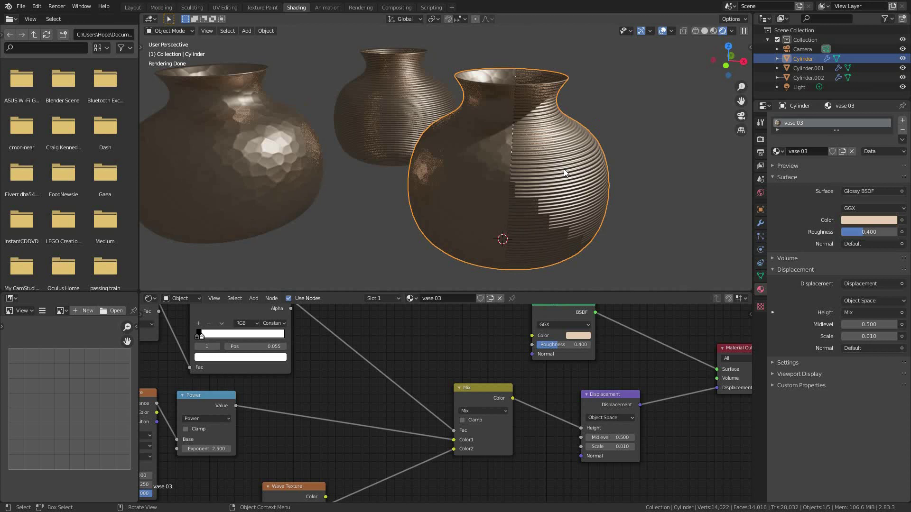
Set the Mapping node's Rotation Y to 90° and orbit to check the grooved top and hammered bottom
scroll(550, 408, down, 3)
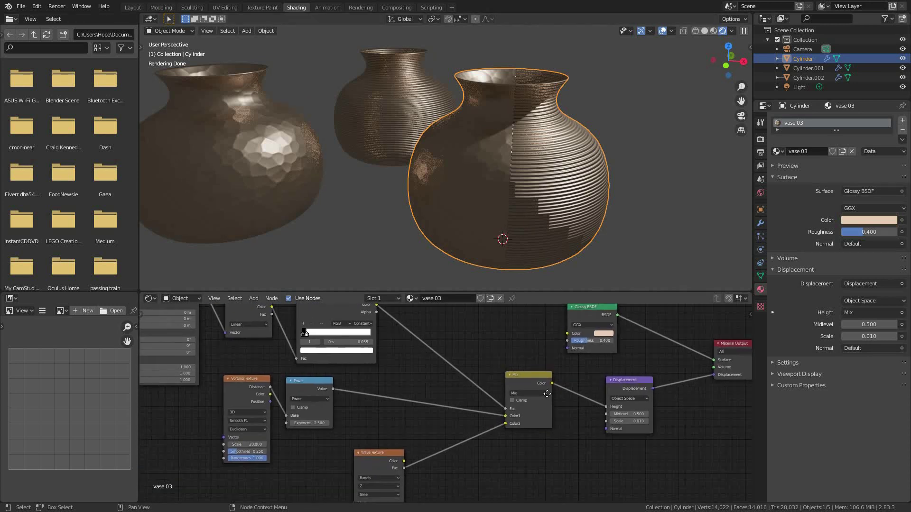
middle_drag(405, 380, 540, 422)
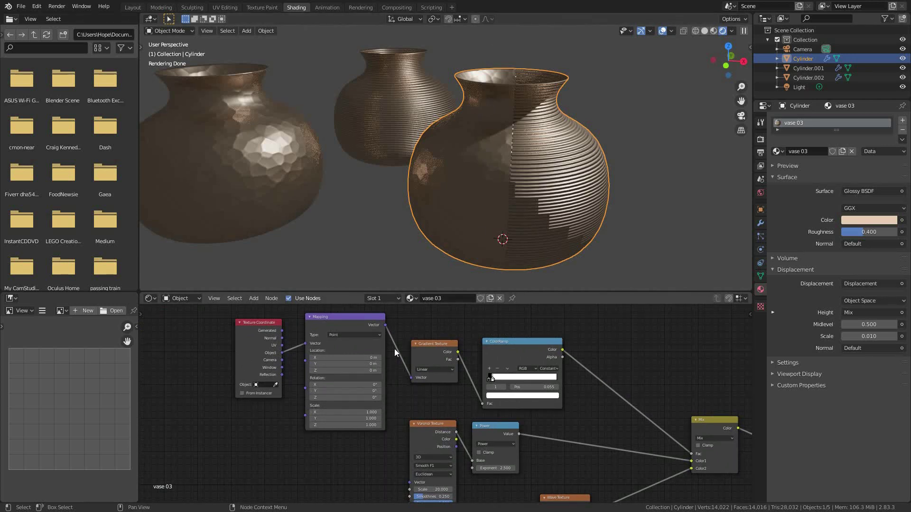
middle_drag(451, 241, 548, 203)
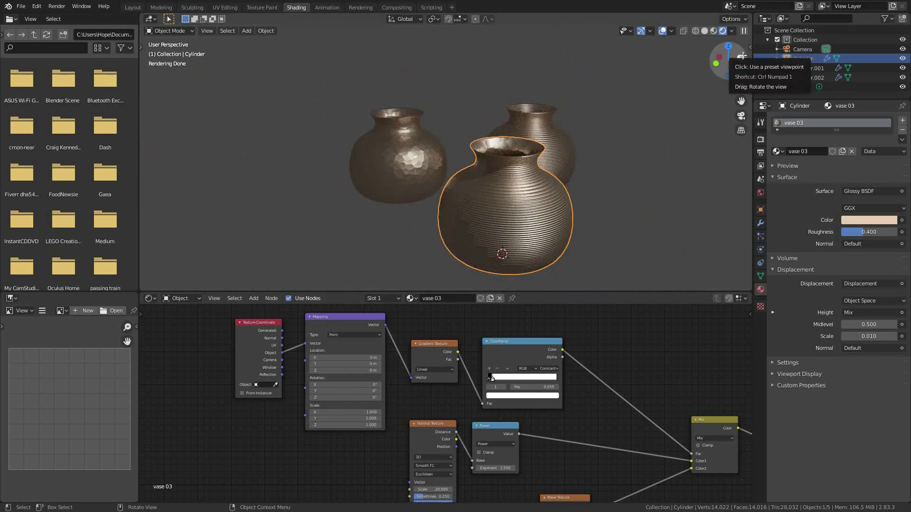
scroll(339, 371, up, 2)
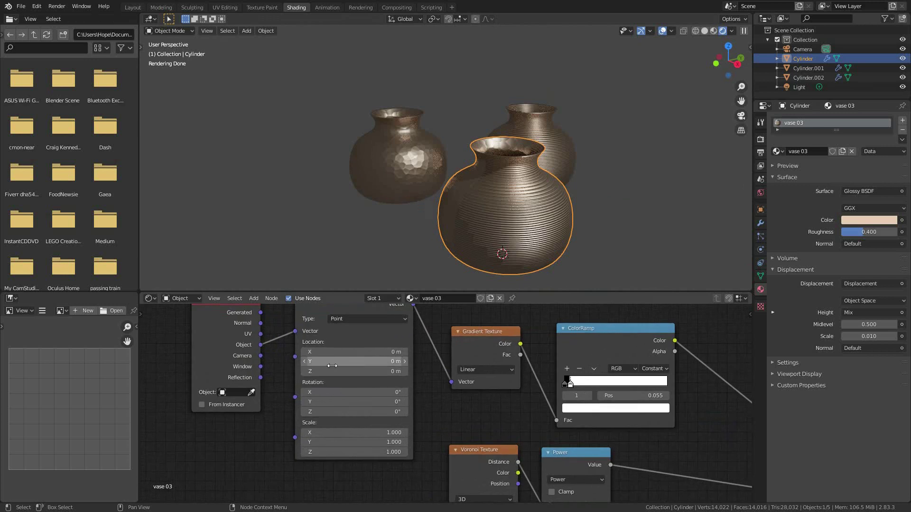
click(342, 402)
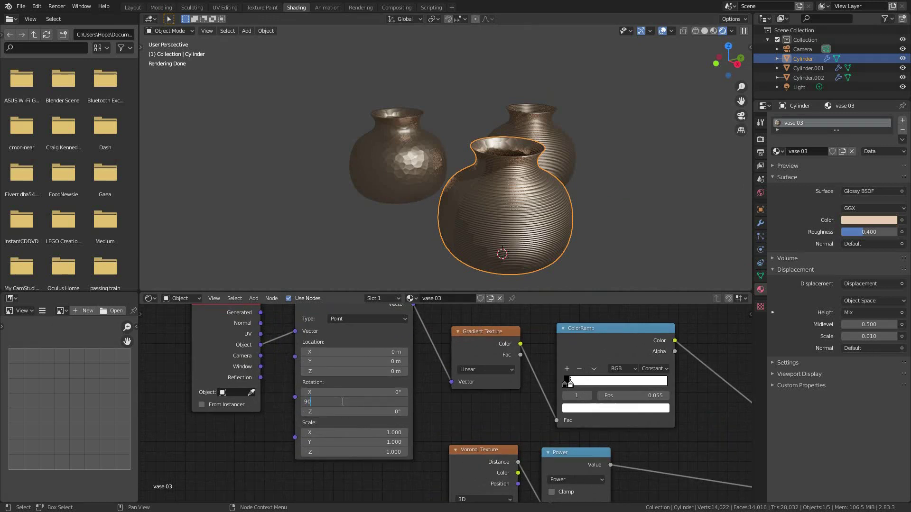
text(90)
key(Return)
scroll(499, 238, up, 3)
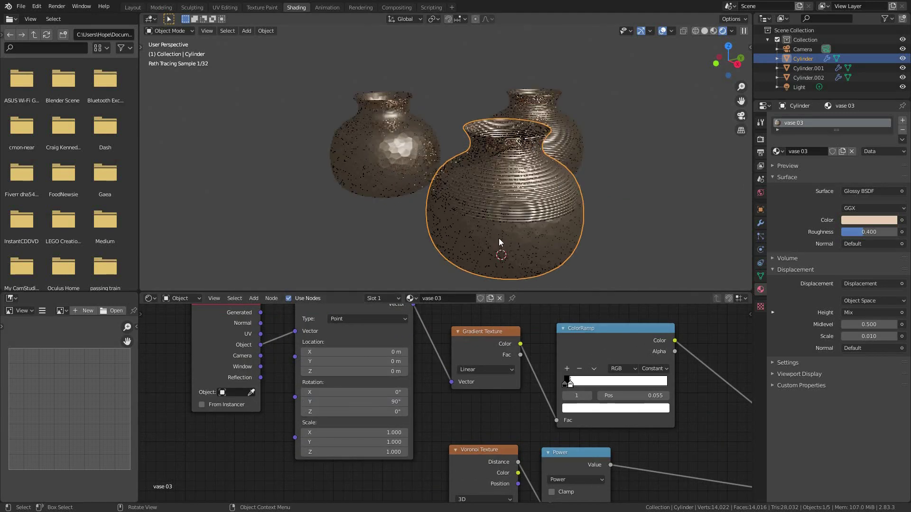
middle_drag(511, 230, 538, 191)
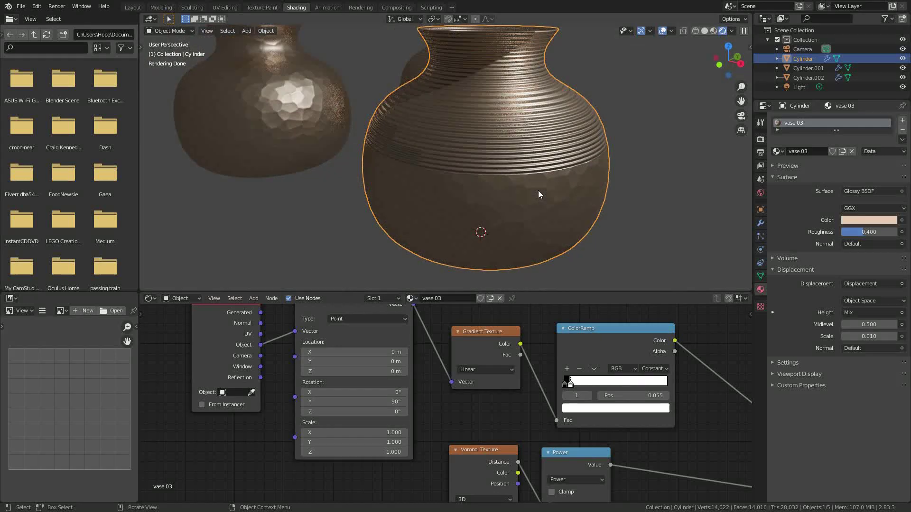
scroll(413, 422, down, 3)
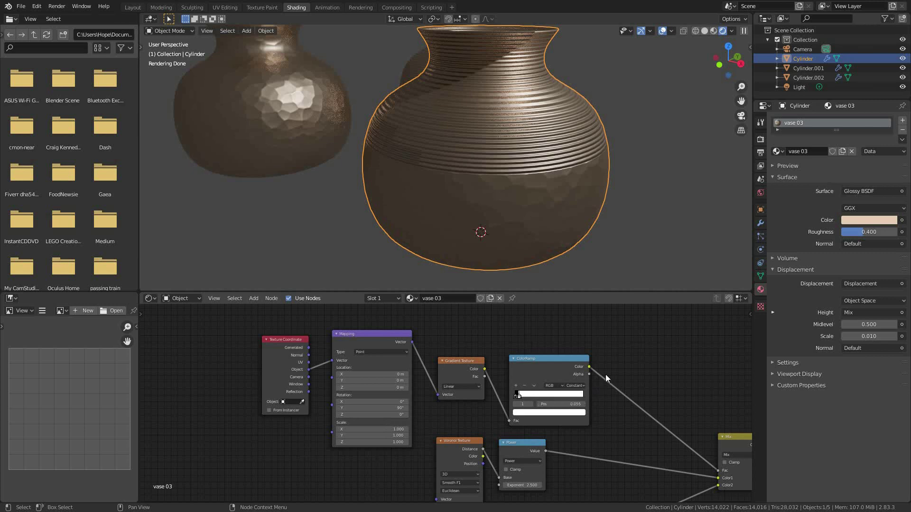
Move the second ramp stop to 0.341 and add a new stop at 0.173
scroll(605, 374, up, 2)
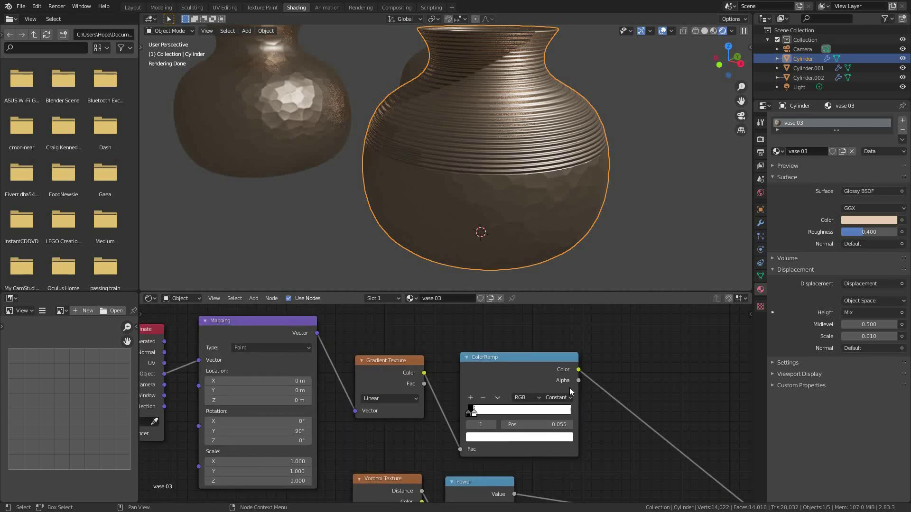
scroll(569, 388, down, 2)
scroll(596, 383, up, 3)
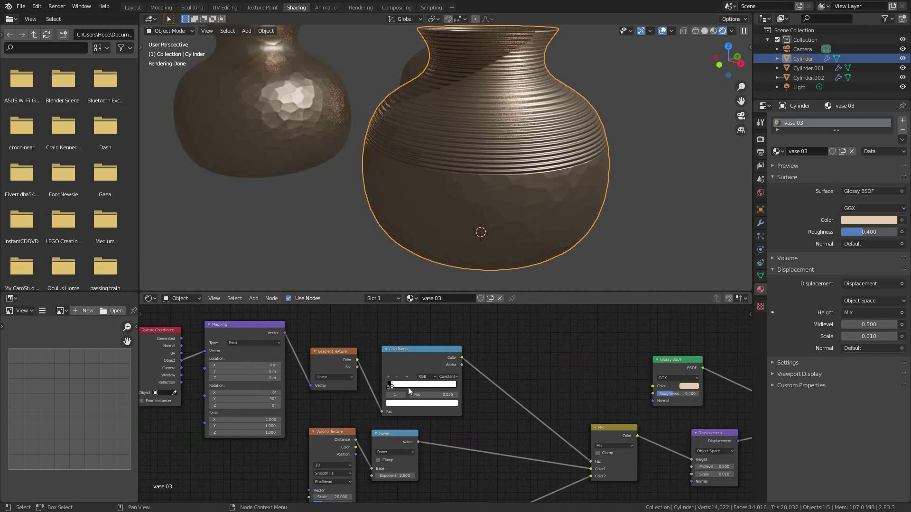
drag(383, 388, 412, 390)
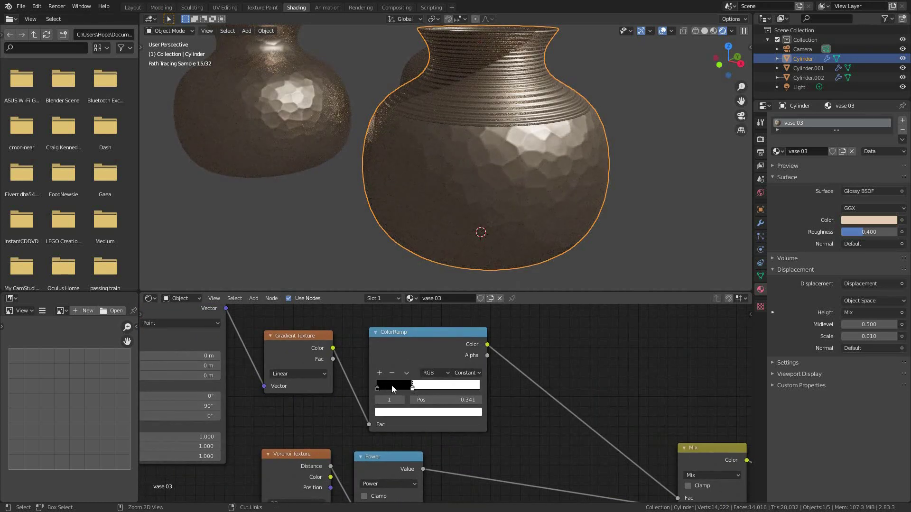
ctrl+click(394, 385)
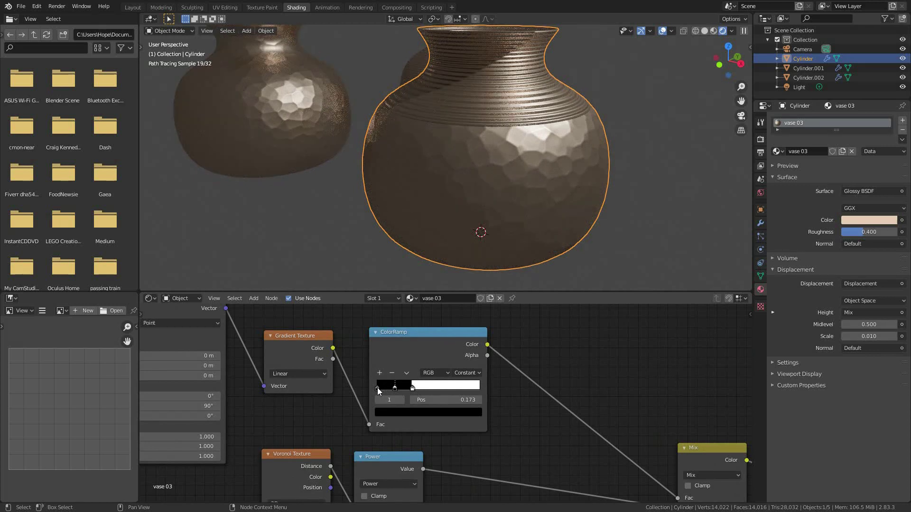
ctrl+click(379, 388)
key(ctrl+z)
scroll(377, 389, up, 1)
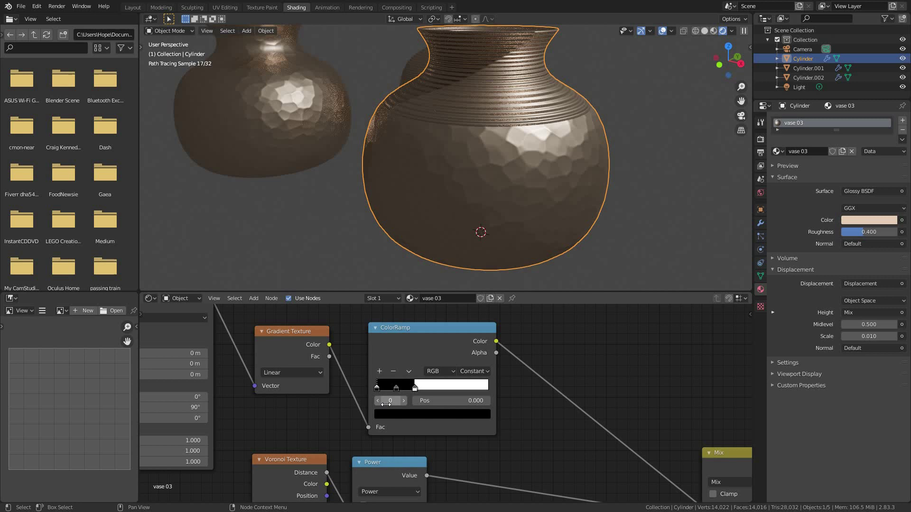
Make the first ramp stop white and orbit to view the hammered middle band
click(391, 411)
drag(466, 319, 464, 263)
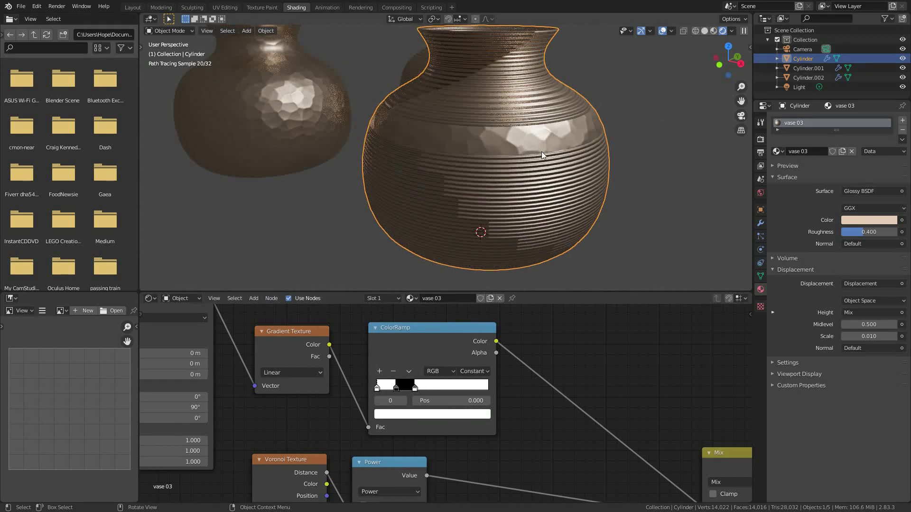
scroll(539, 178, down, 2)
scroll(513, 156, up, 3)
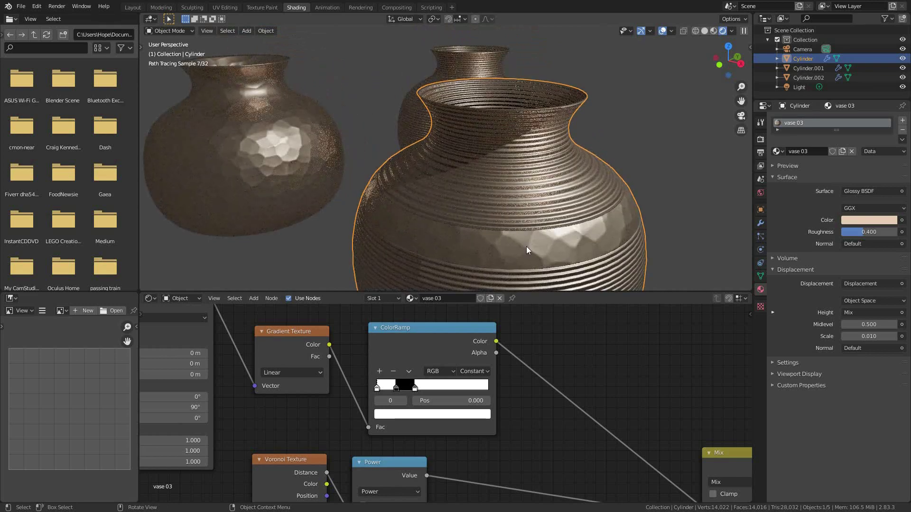
middle_drag(525, 246, 525, 160)
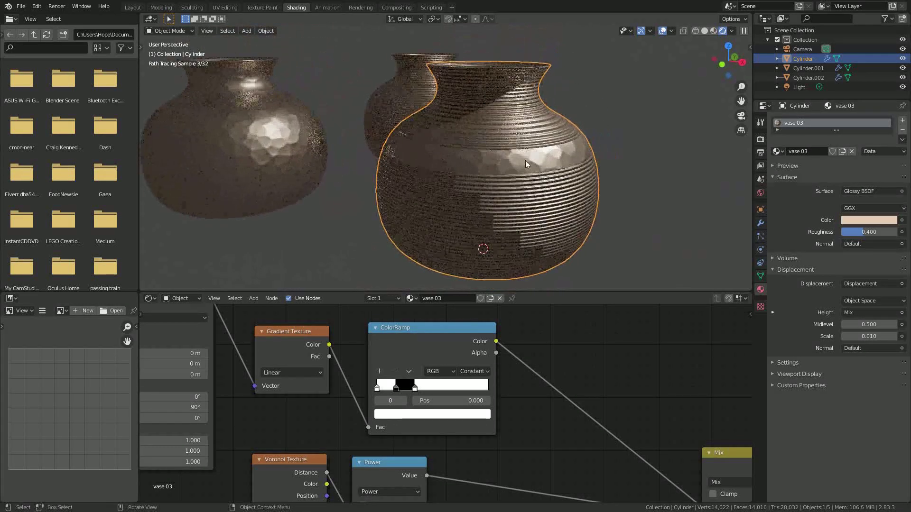
scroll(525, 160, up, 2)
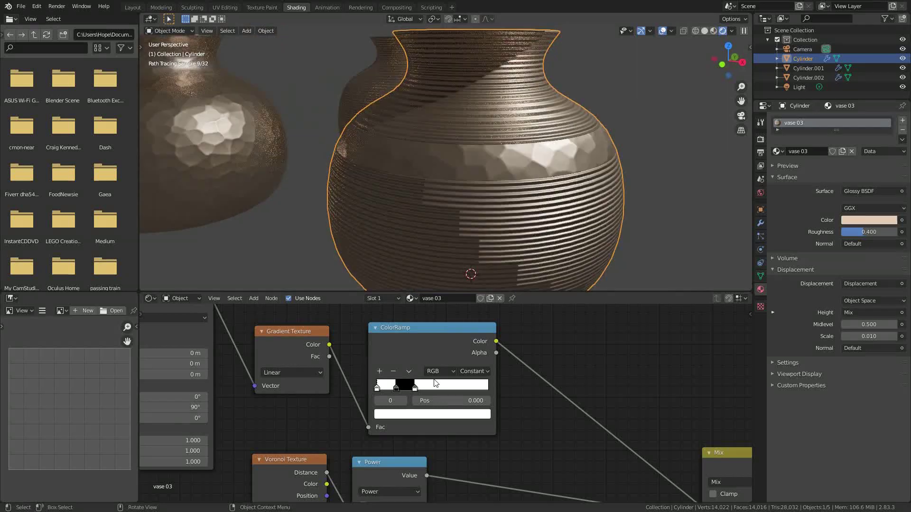
Keep the ColorRamp on Constant interpolation and inspect the white stop's colour
scroll(396, 382, up, 1)
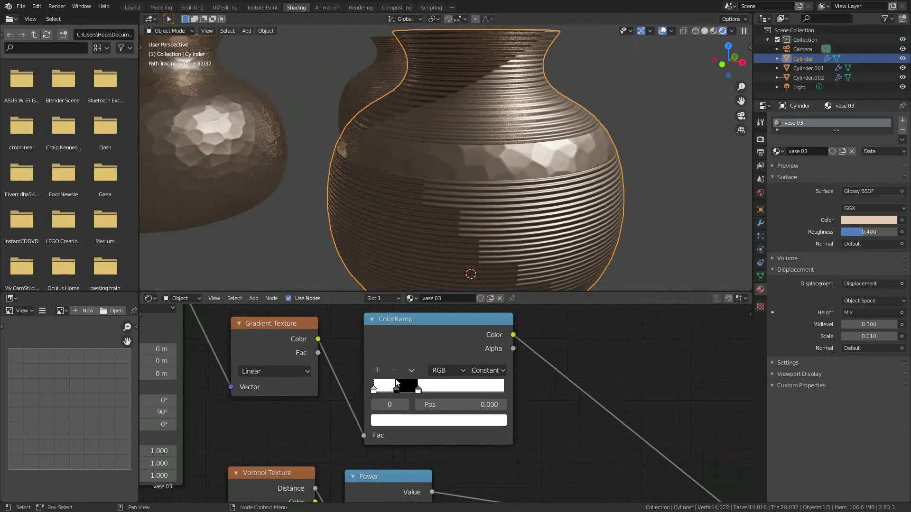
click(484, 372)
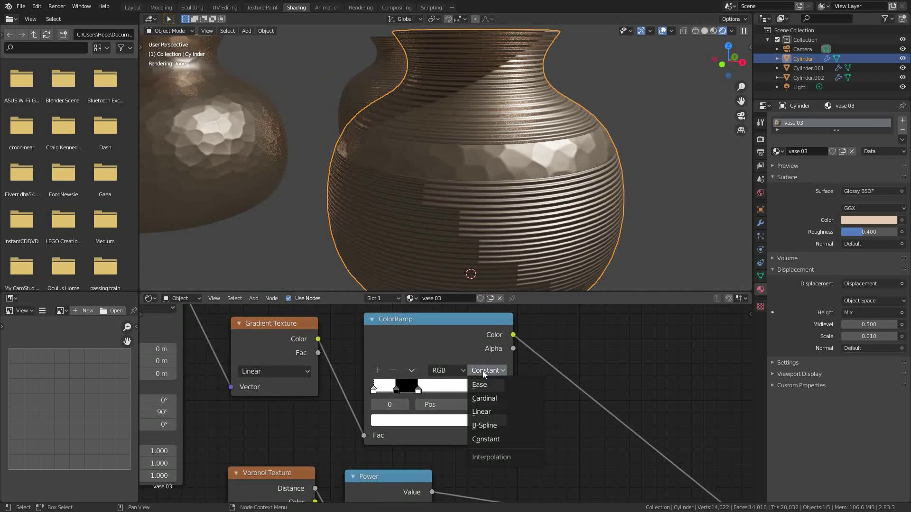
click(482, 371)
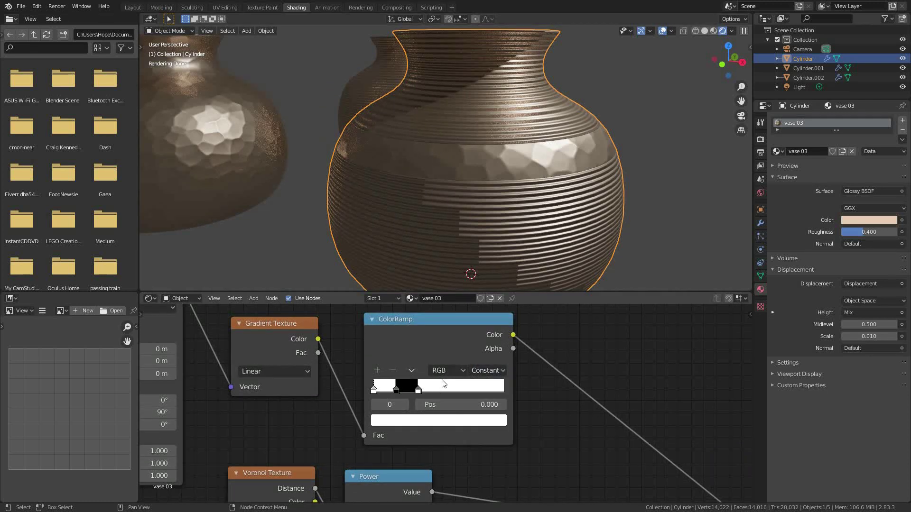
scroll(363, 378, down, 3)
scroll(388, 394, up, 2)
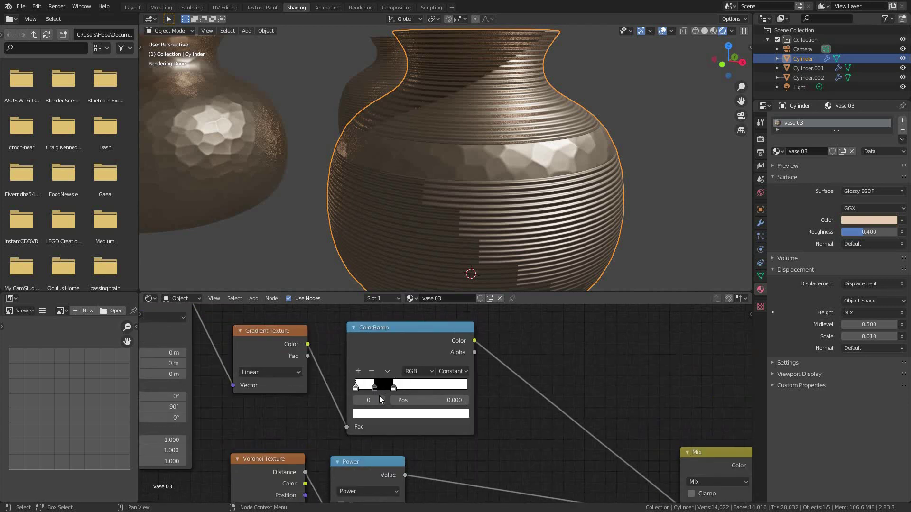
click(379, 414)
Insert an Invert node between the ColorRamp and Mix, then lower its factor
key(shift+a)
mouse_move(332, 367)
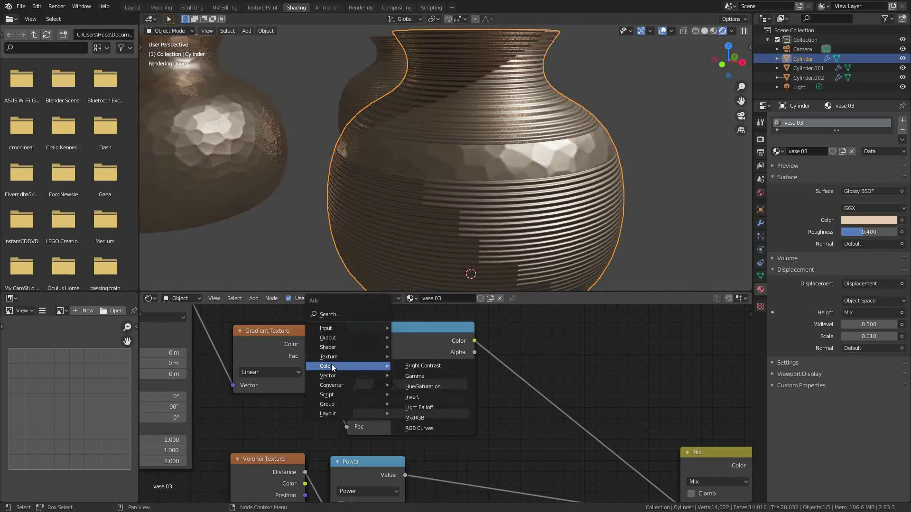
click(431, 399)
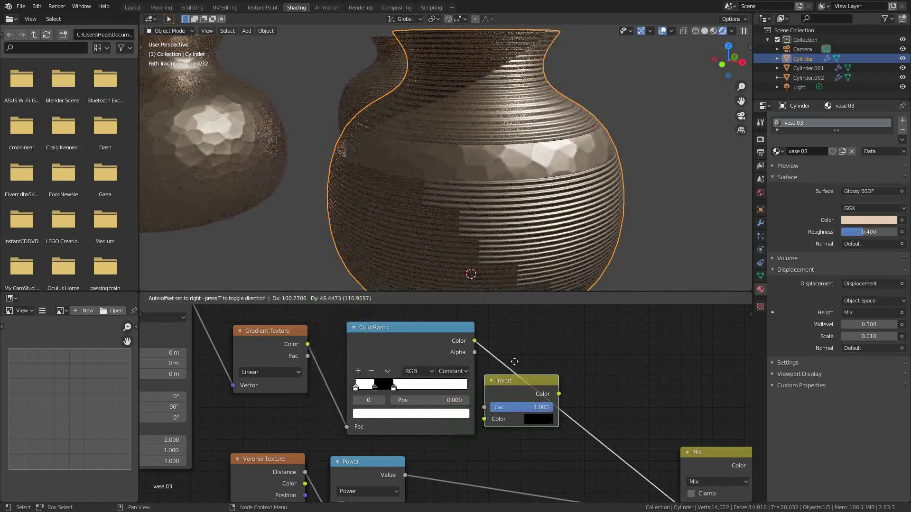
click(519, 365)
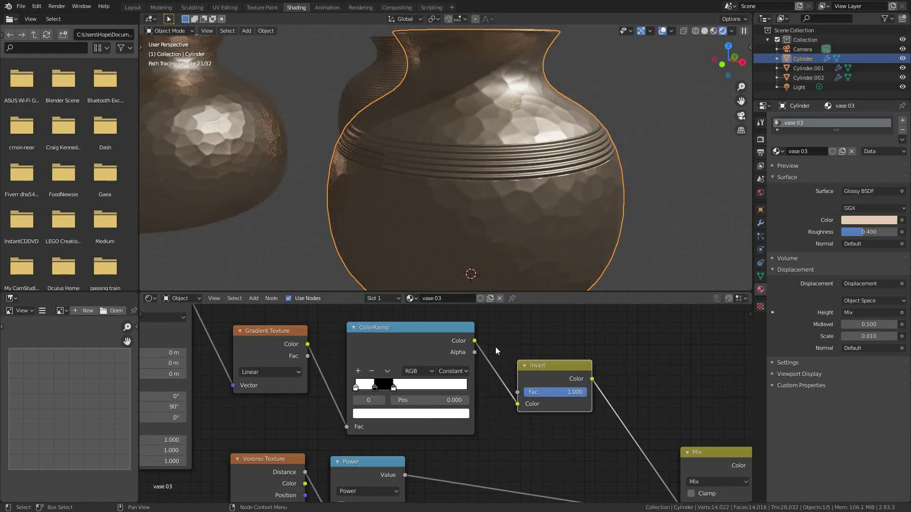
mouse_move(555, 392)
mouse_down()
mouse_move(524, 391)
mouse_move(570, 392)
mouse_up()
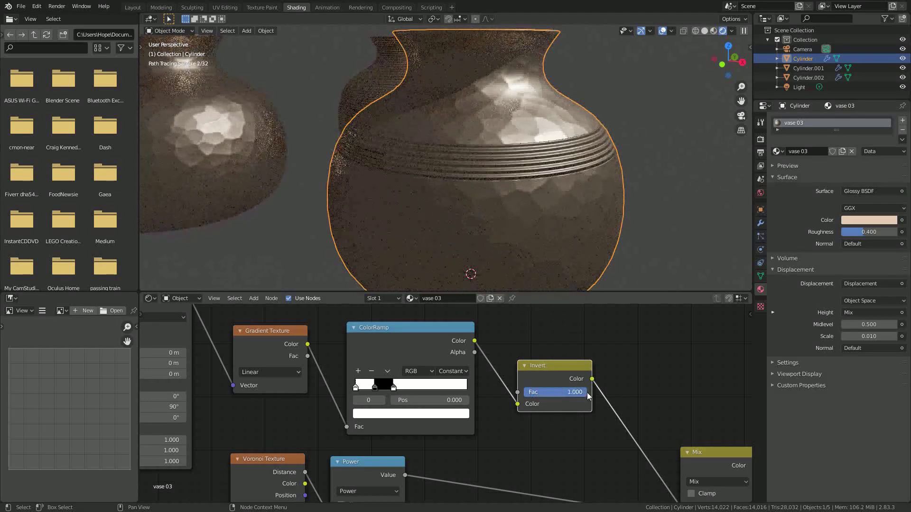
Switch the ColorRamp interpolation to Linear
scroll(432, 419, down, 2)
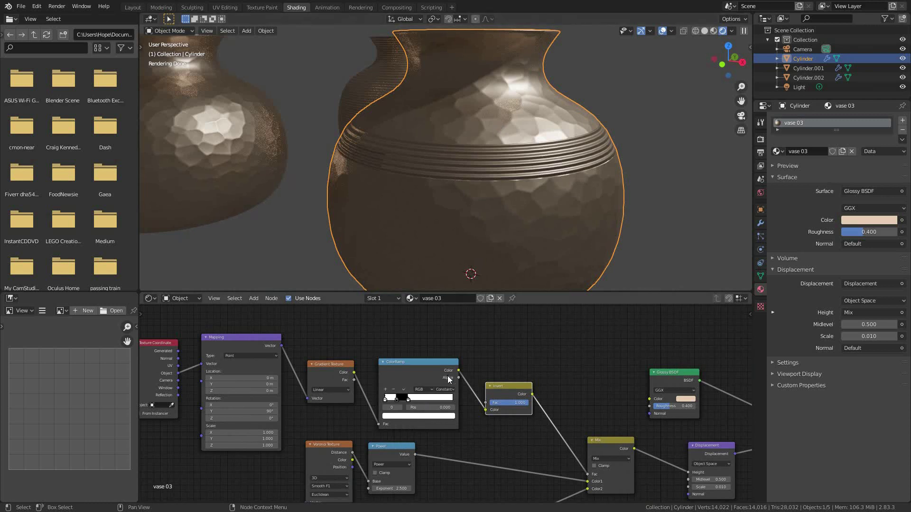
scroll(448, 376, up, 3)
click(442, 392)
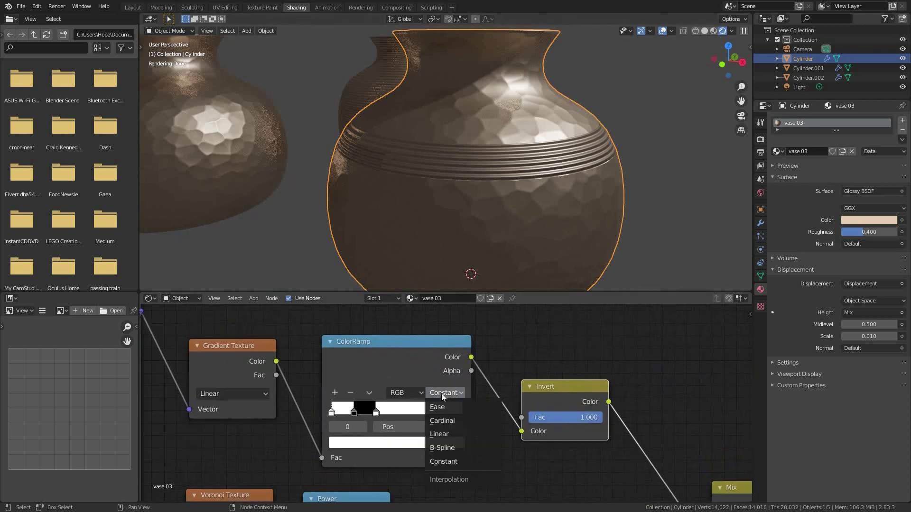
click(439, 434)
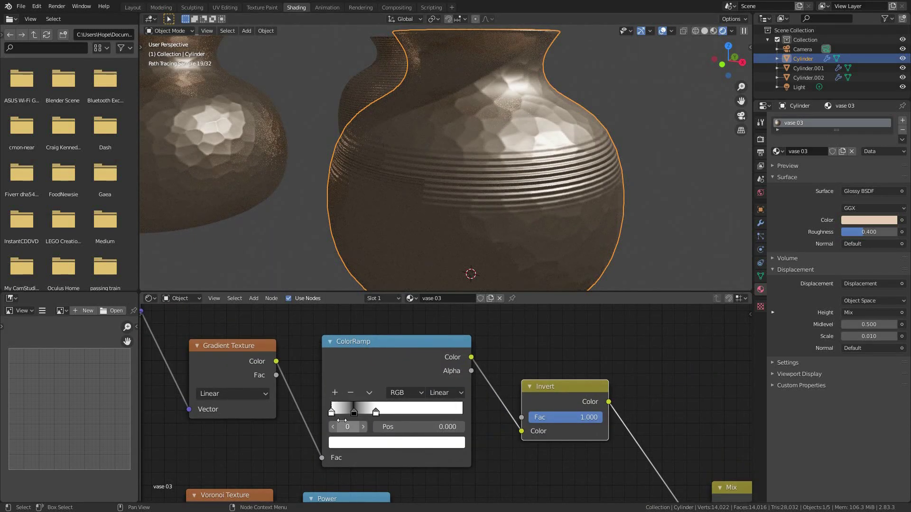
Slide the middle ramp stop to about 0.314
scroll(349, 412, up, 3)
click(369, 409)
key(ctrl+space)
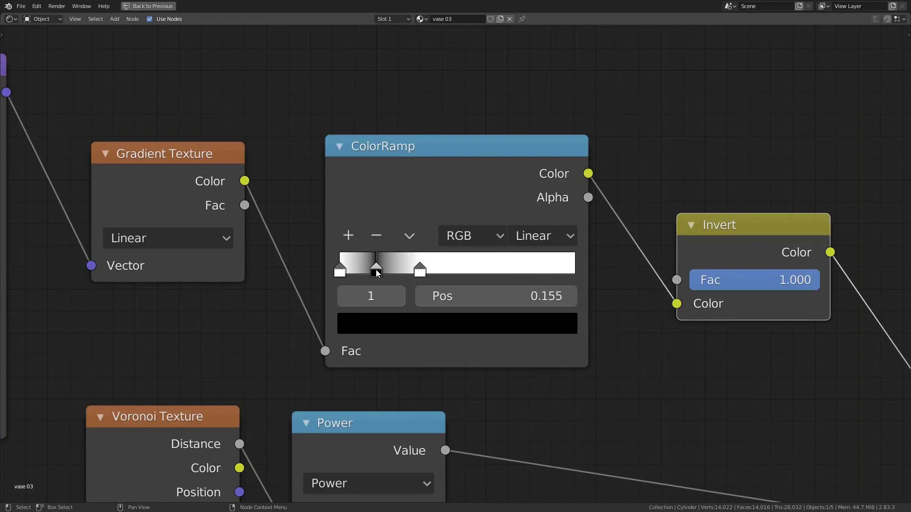
mouse_move(376, 268)
mouse_down()
mouse_move(419, 273)
mouse_move(337, 272)
mouse_move(413, 277)
mouse_move(385, 275)
mouse_up()
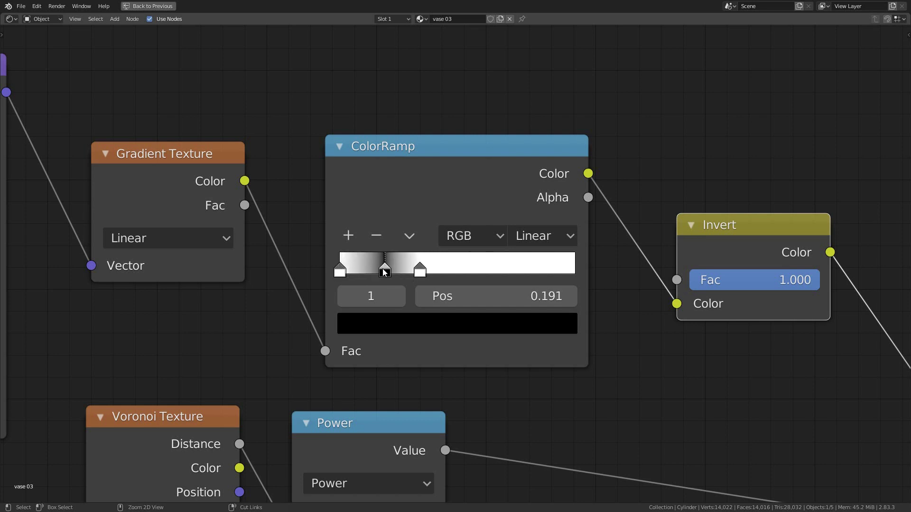
key(ctrl+space)
scroll(422, 427, up, 3)
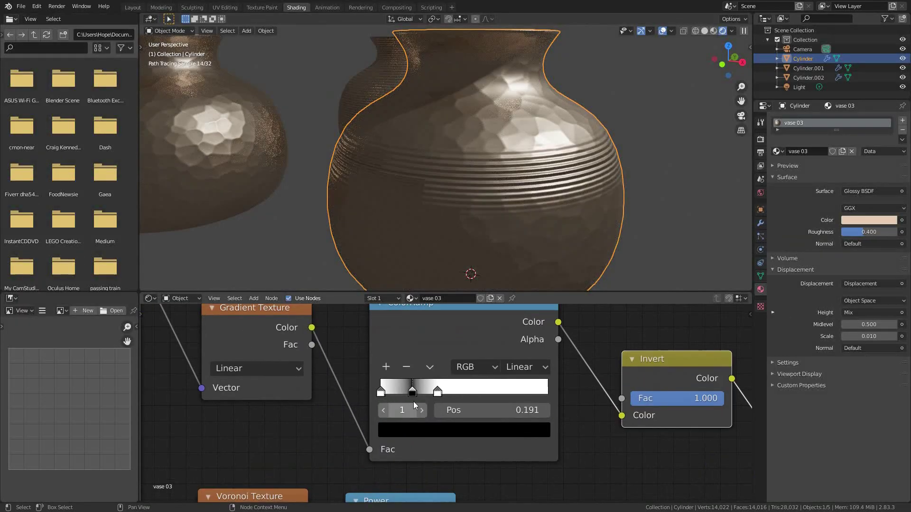
mouse_move(414, 395)
mouse_down()
mouse_move(448, 396)
mouse_move(435, 395)
mouse_up()
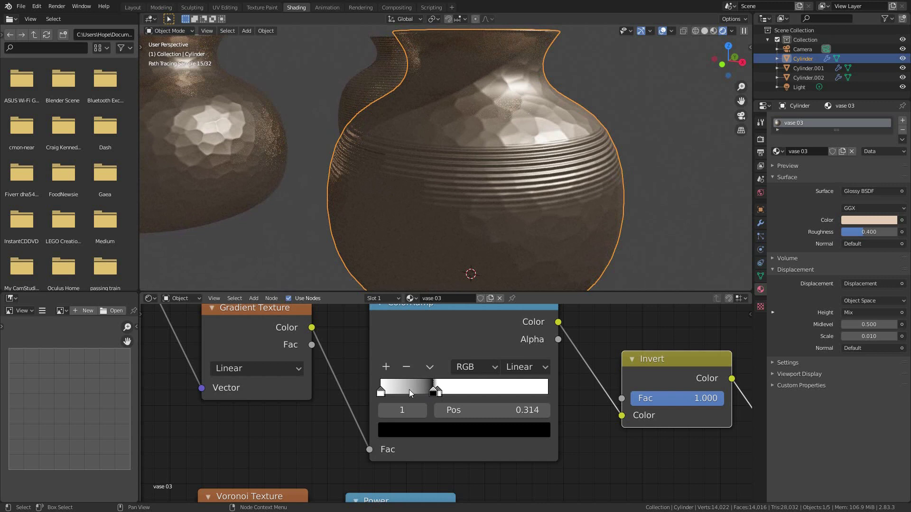
After a reverted black-stop test, remove the extra ramp stop and move the dark stop to 0.173
click(385, 394)
click(400, 428)
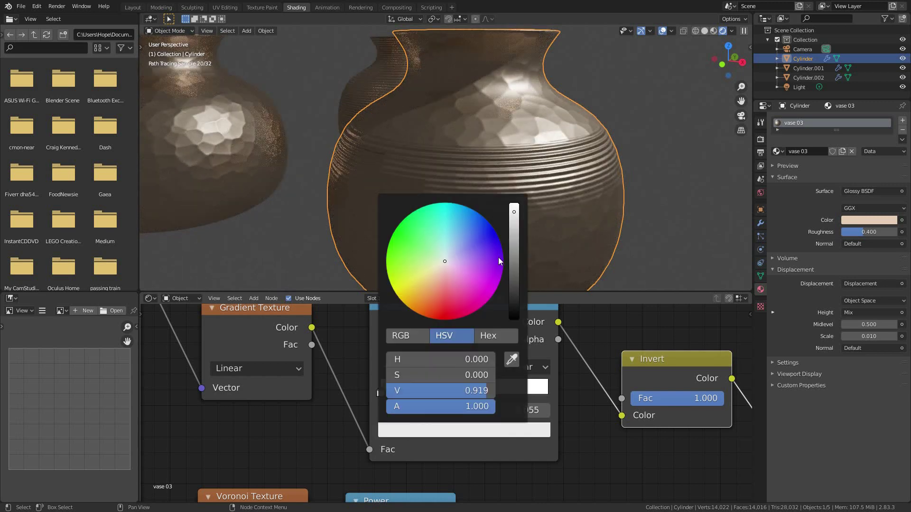
mouse_move(441, 390)
mouse_down()
mouse_move(379, 396)
mouse_move(429, 395)
mouse_up()
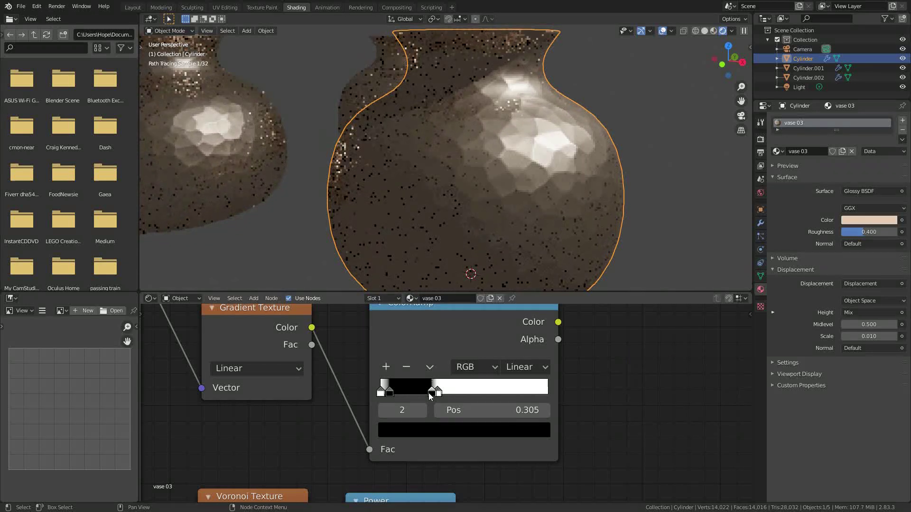
key(ctrl+z)
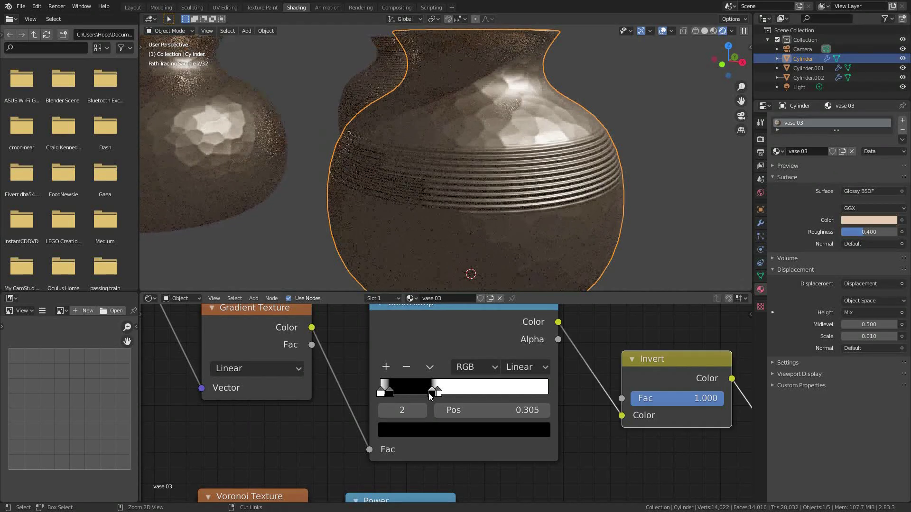
click(406, 367)
drag(390, 391, 409, 391)
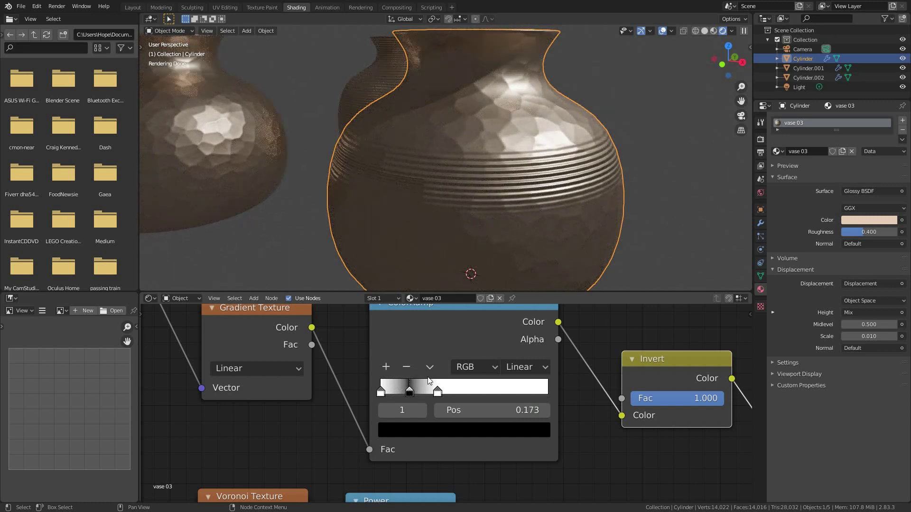
Bring the Mix and Displacement nodes into view and unplug the mask from the Mix factor
scroll(313, 404, down, 3)
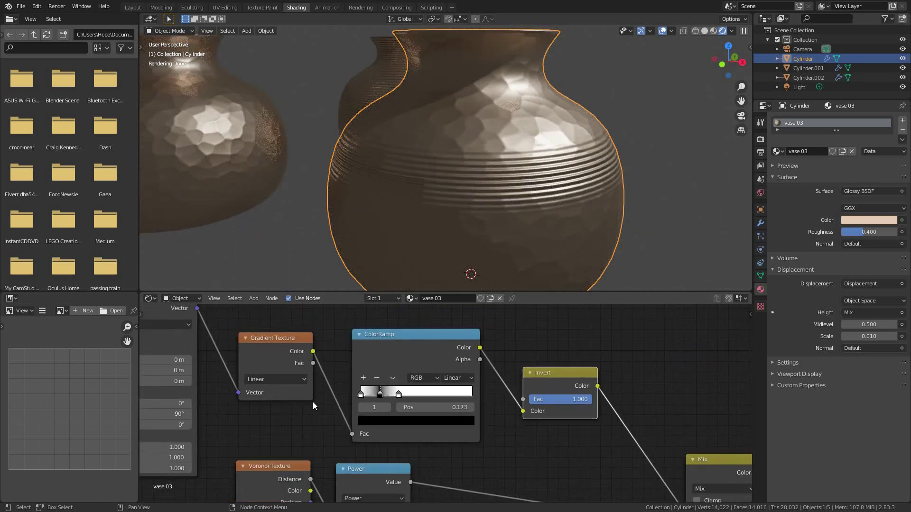
scroll(377, 390, up, 2)
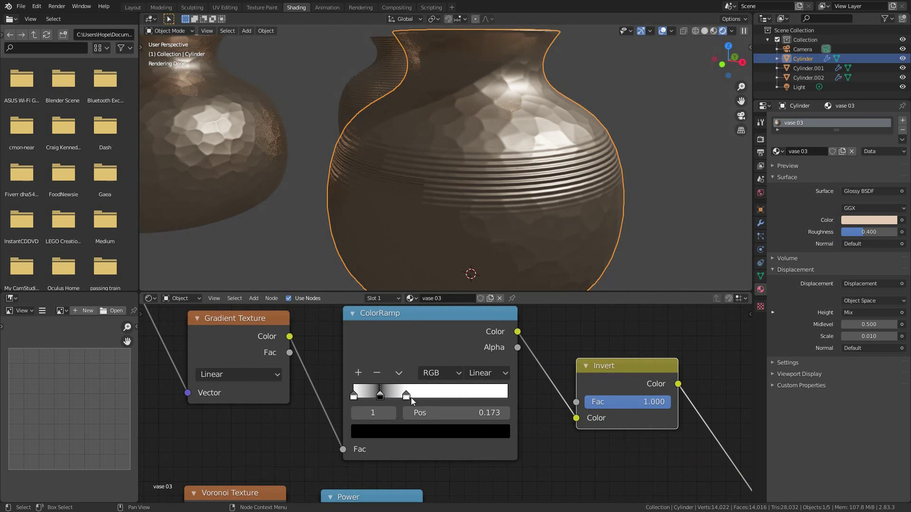
scroll(525, 417, down, 2)
middle_drag(525, 416, 380, 325)
scroll(487, 396, up, 3)
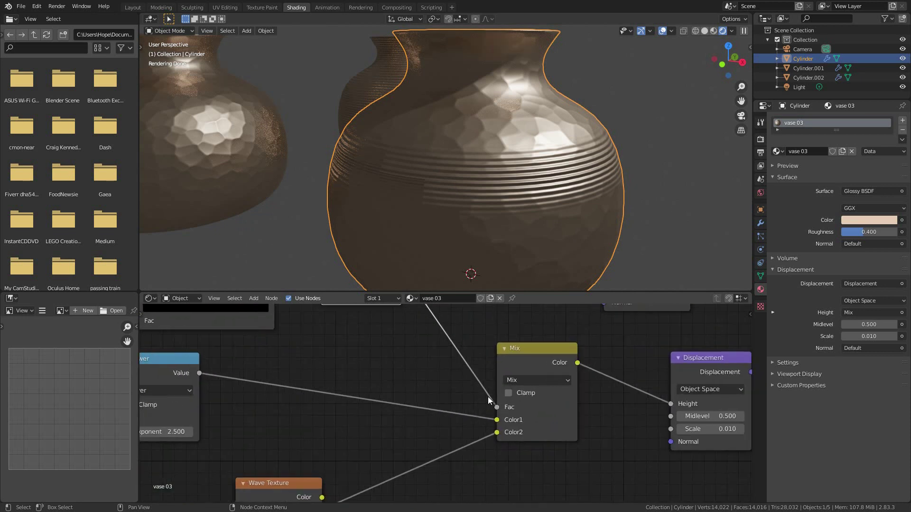
drag(500, 411, 467, 389)
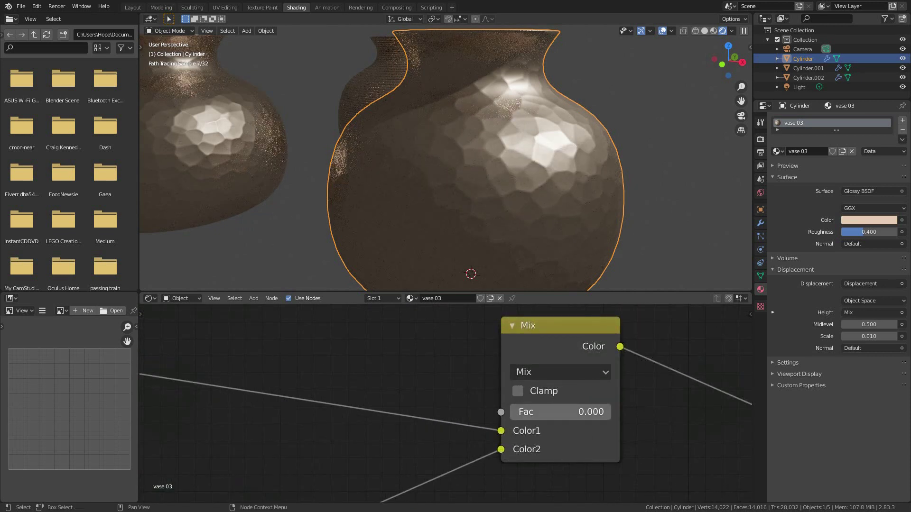
Enable Clamp on the Mix node and connect the Invert output to its Fac
drag(560, 412, 549, 392)
click(516, 391)
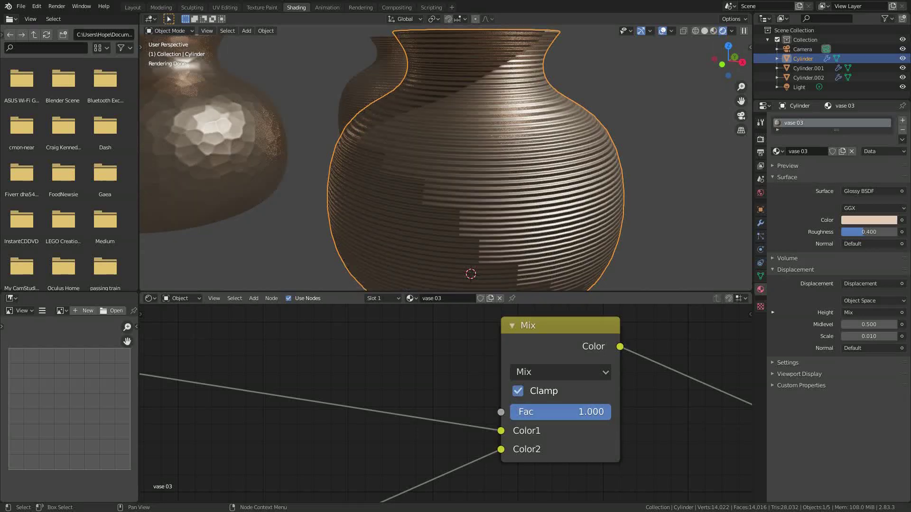
drag(560, 411, 508, 412)
scroll(651, 465, down, 3)
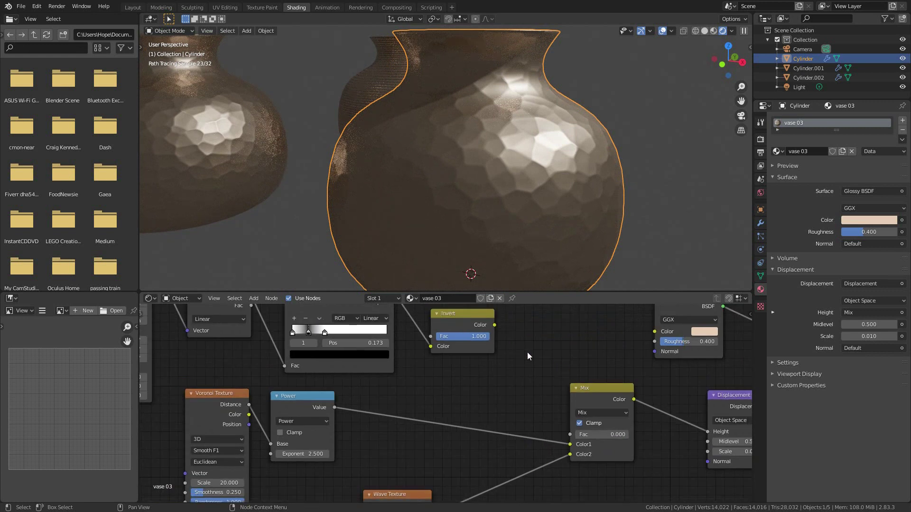
drag(495, 325, 571, 436)
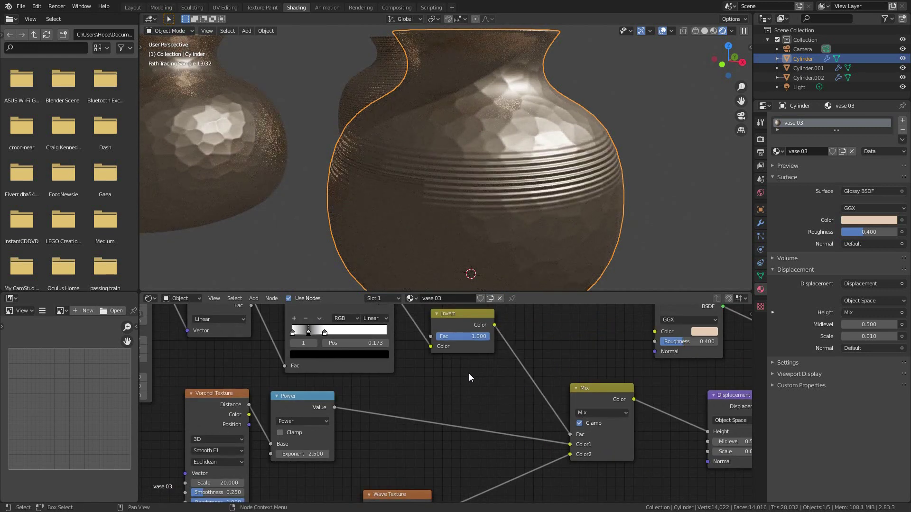
Drop a Math node set to Multiply onto the Invert-to-Mix Fac link
key(shift+a)
mouse_move(468, 374)
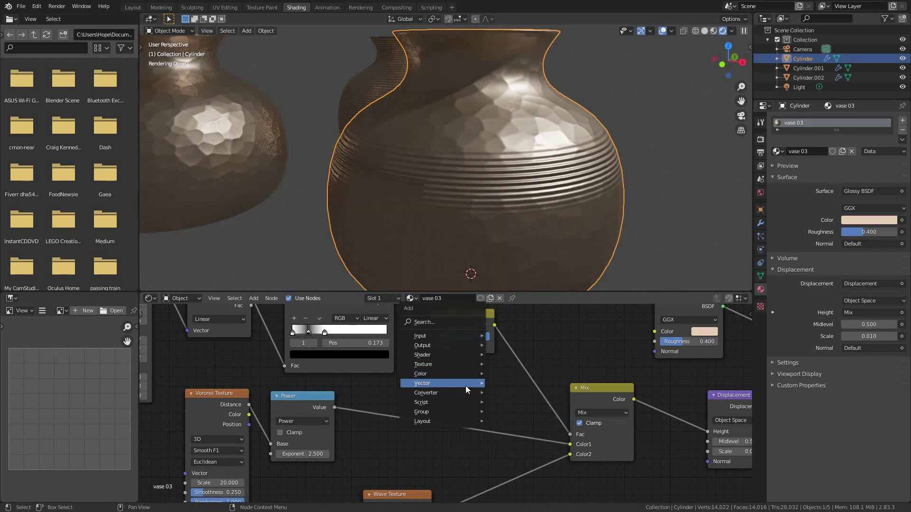
mouse_move(464, 393)
click(511, 332)
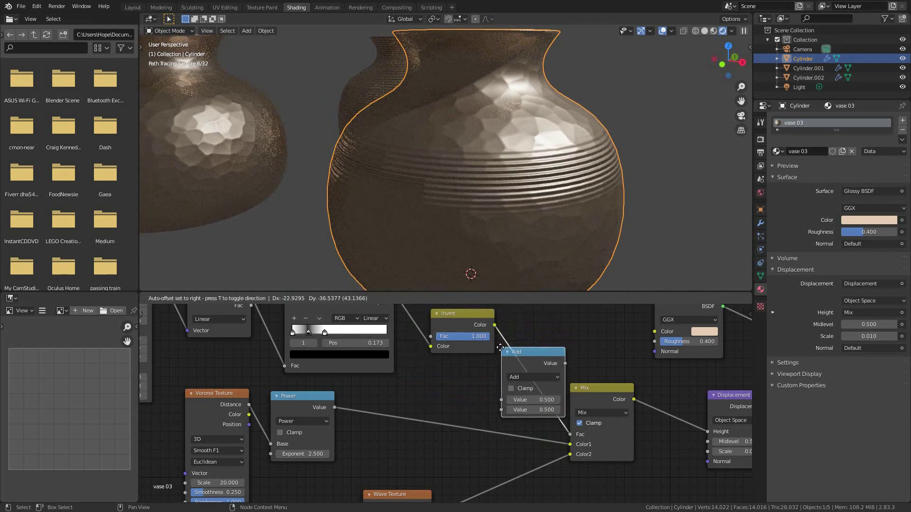
click(530, 347)
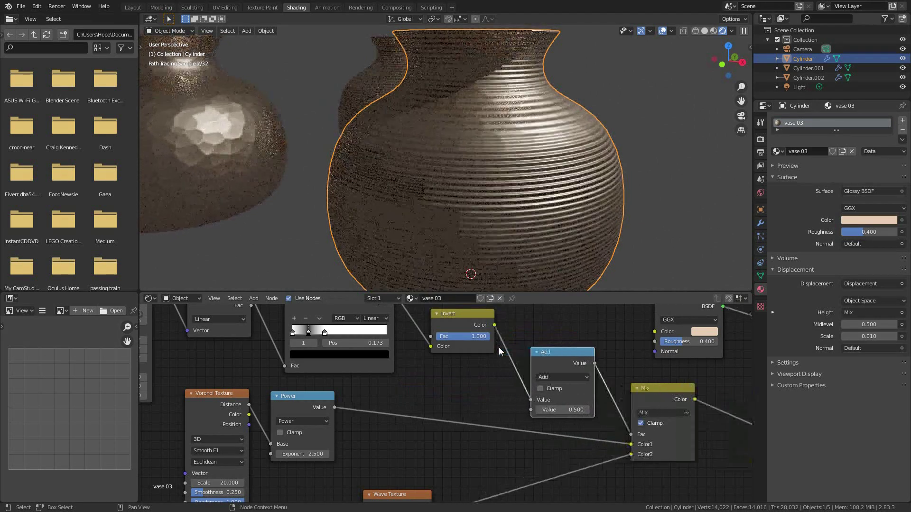
click(563, 376)
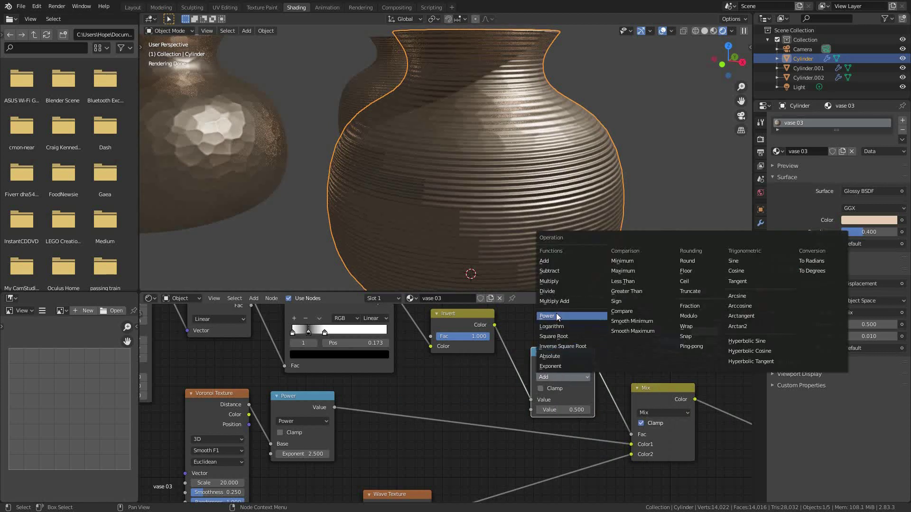
click(559, 281)
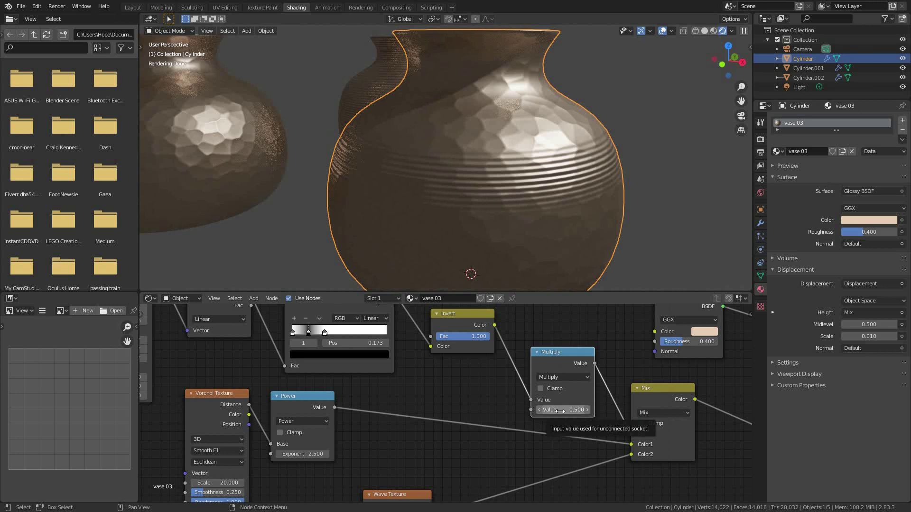
Raise the Multiply Value to 7.300 and reconnect its result to the Mix factor
ctrl+scroll(559, 411, up, 20)
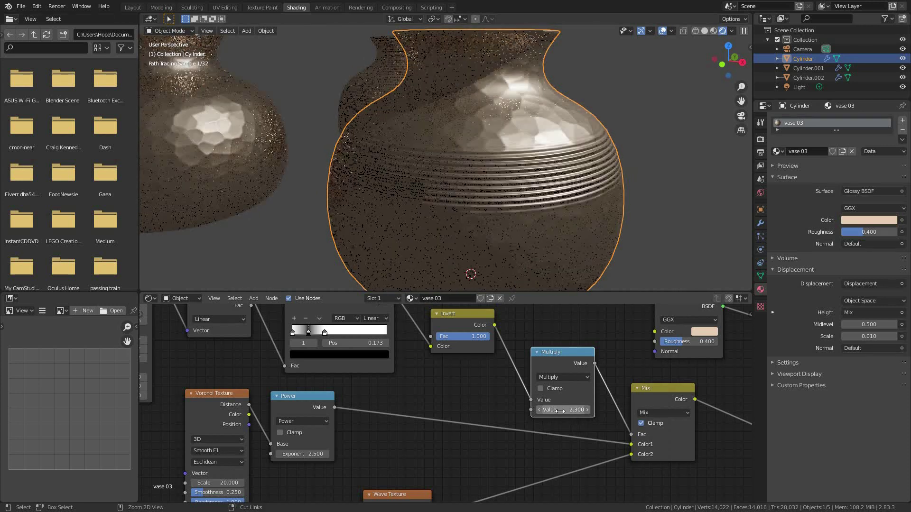
ctrl+scroll(560, 411, up, 20)
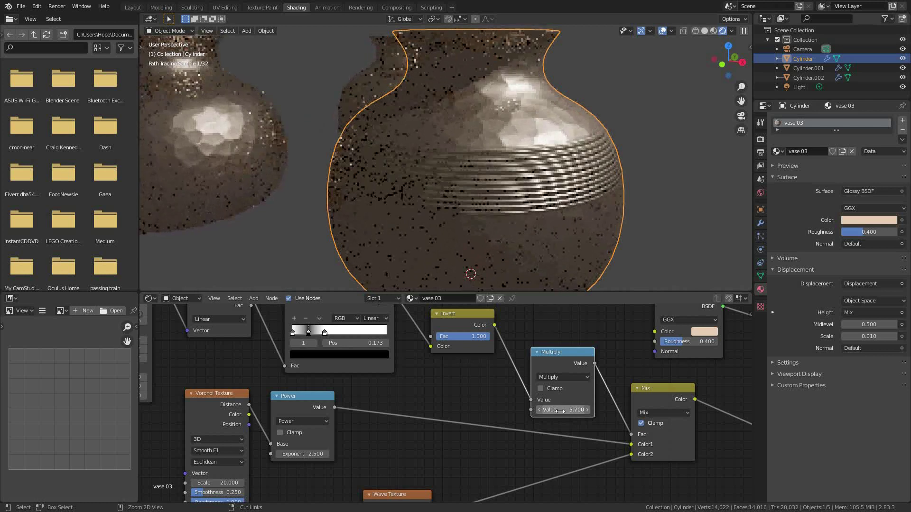
ctrl+scroll(559, 411, up, 7)
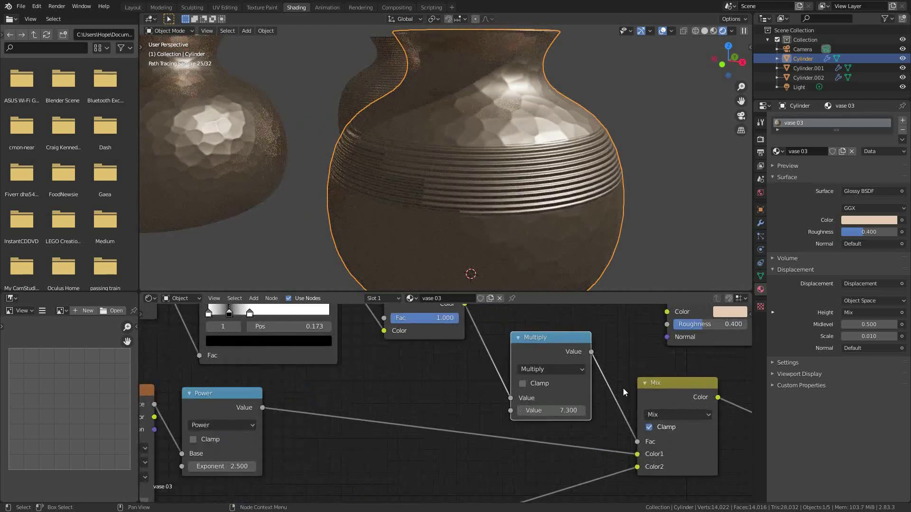
scroll(622, 388, up, 3)
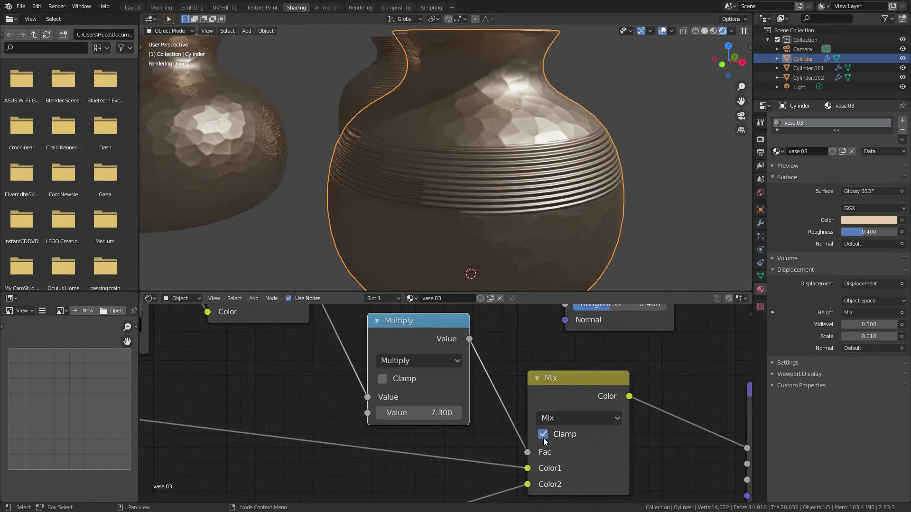
drag(527, 452, 555, 451)
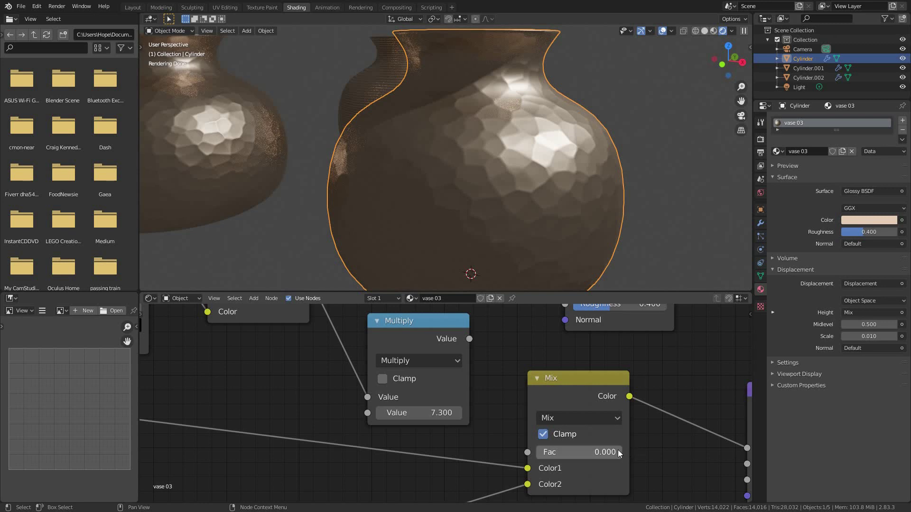
drag(469, 339, 527, 453)
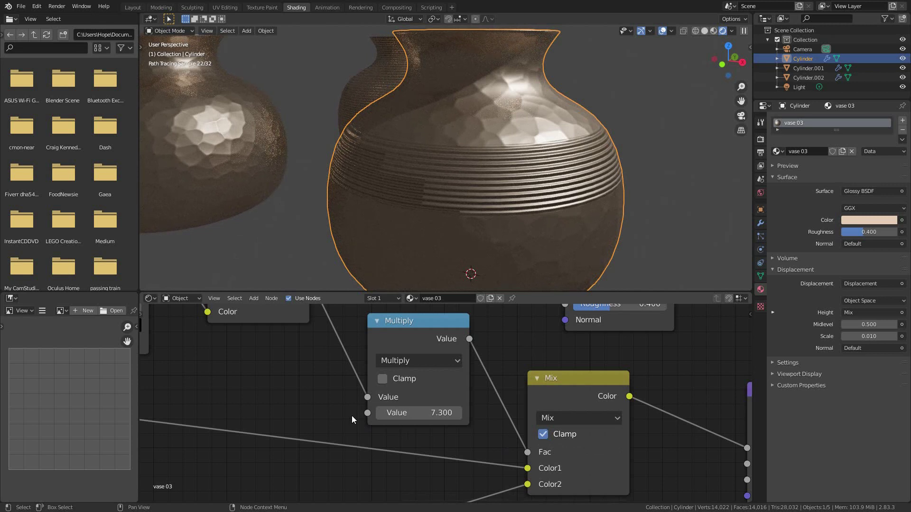
Compute 0.2 × 7.3 = 1.46 in Windows Calculator, then go back to Blender
key(XF86Calculator)
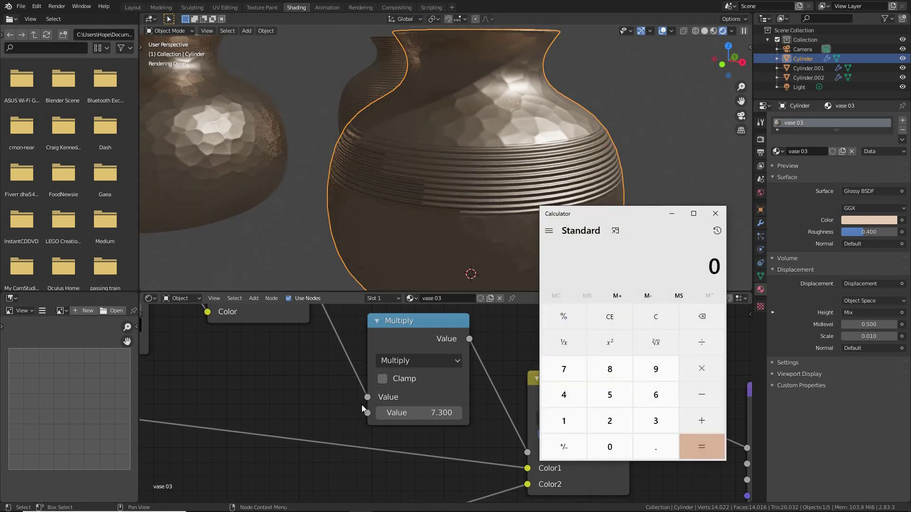
text(0.2)
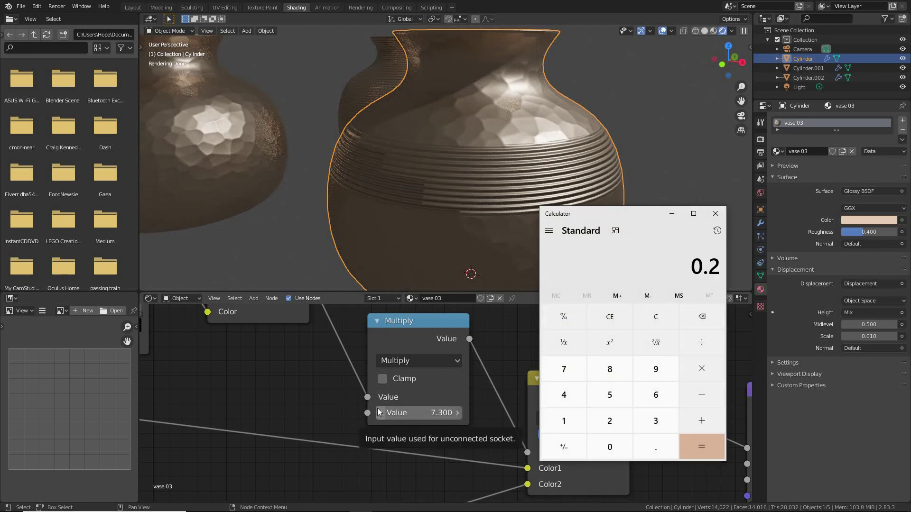
text(*7.3)
key(Return)
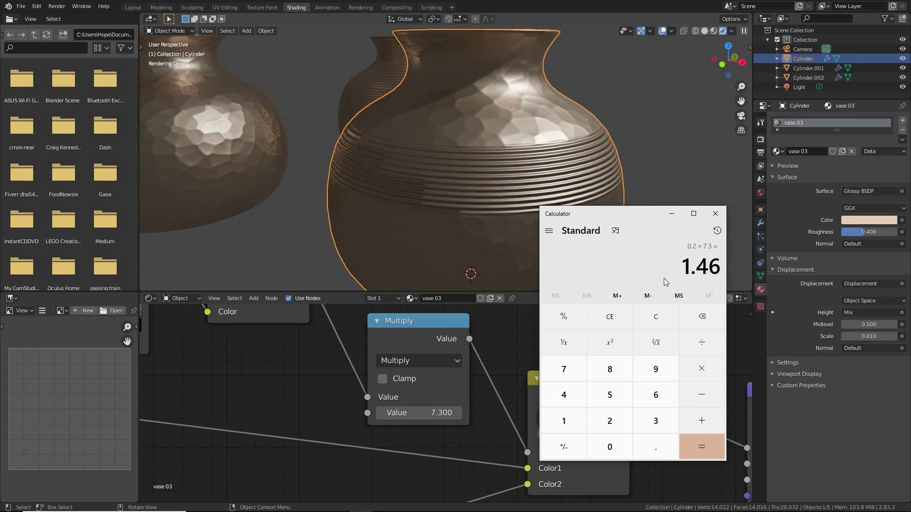
click(379, 320)
Try brightening the ColorRamp's dark stop, then return it to pure black
scroll(527, 395, down, 5)
middle_drag(540, 453, 505, 426)
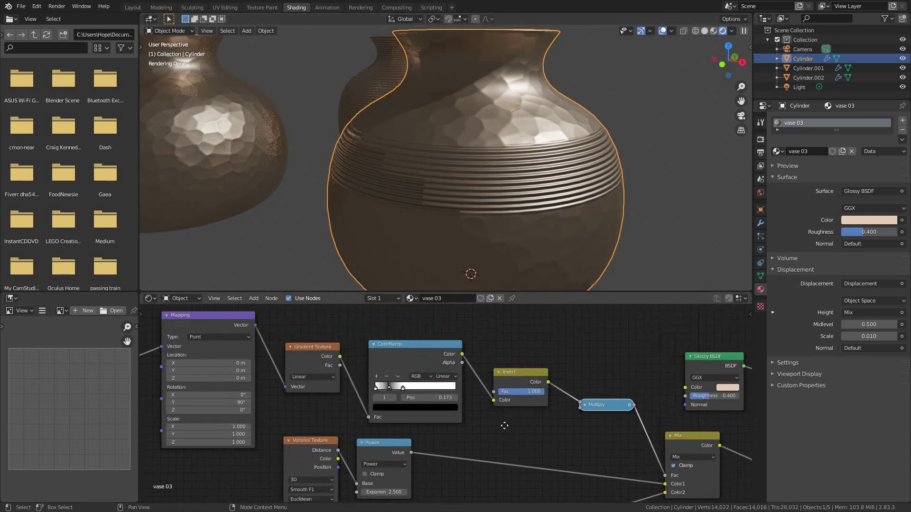
scroll(398, 397, up, 5)
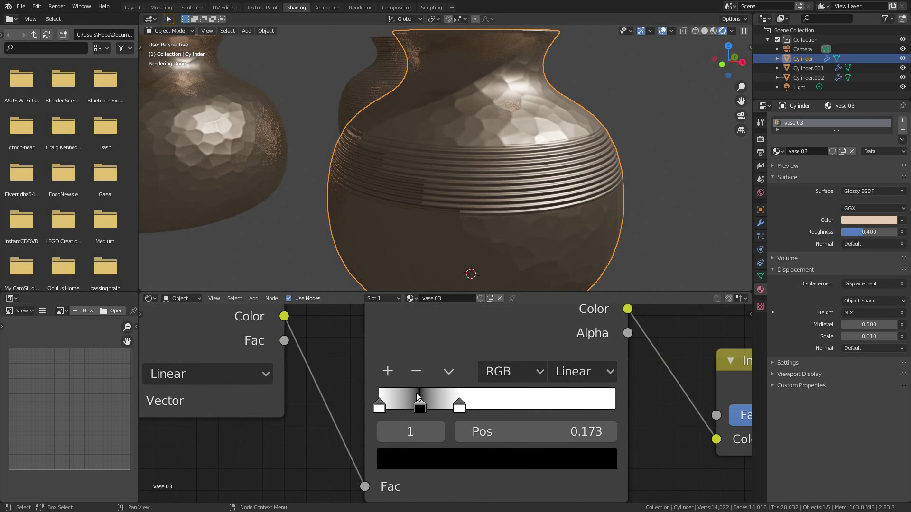
scroll(417, 393, down, 4)
click(422, 428)
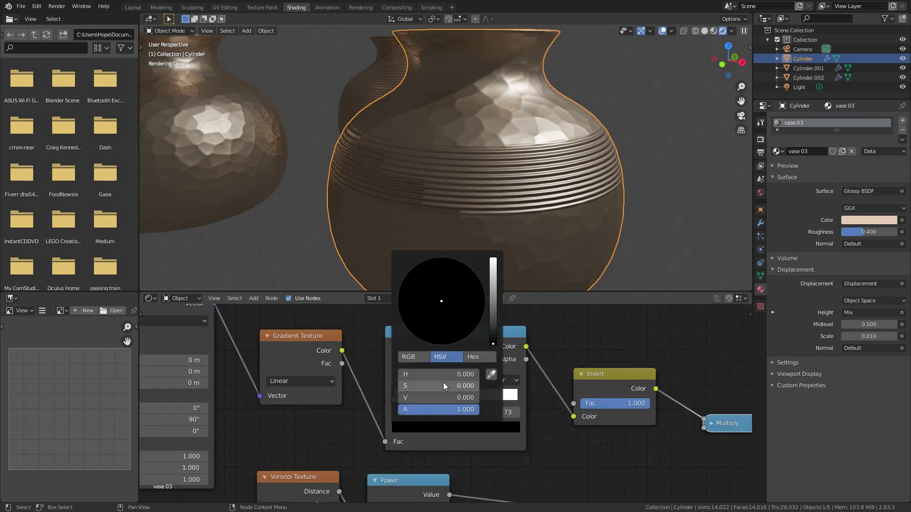
drag(400, 399, 422, 399)
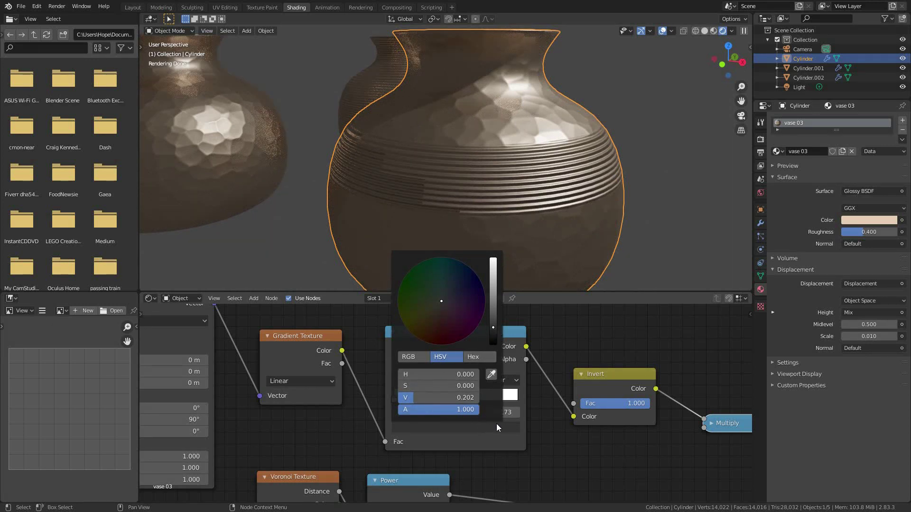
drag(413, 397, 397, 397)
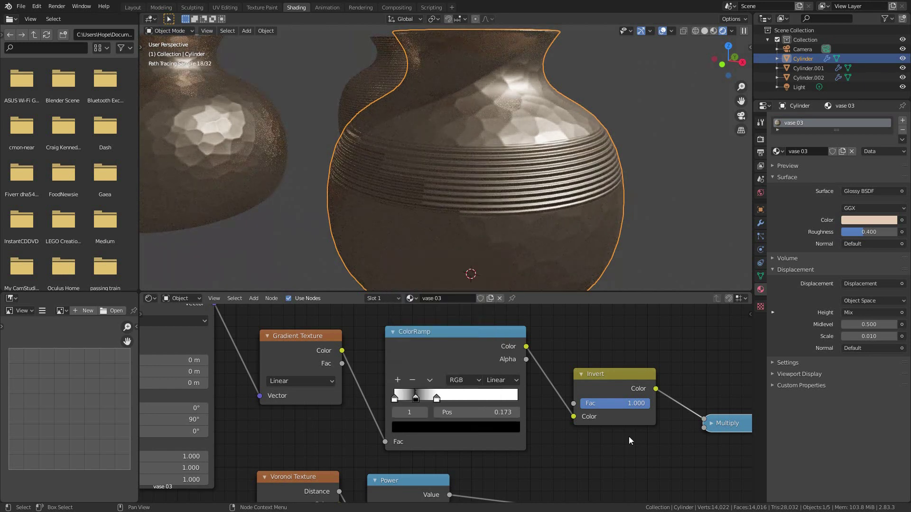
middle_drag(742, 423, 538, 381)
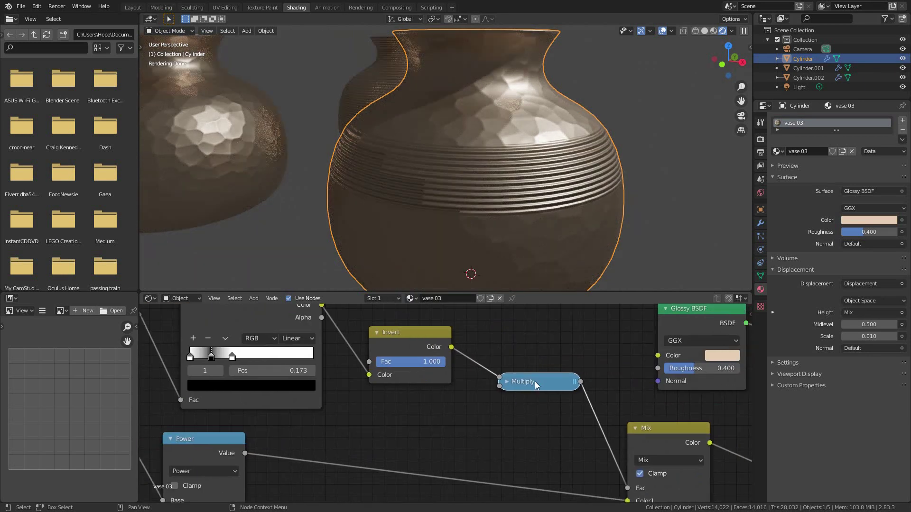
Expand the collapsed Multiply node with H and centre it in view
key(h)
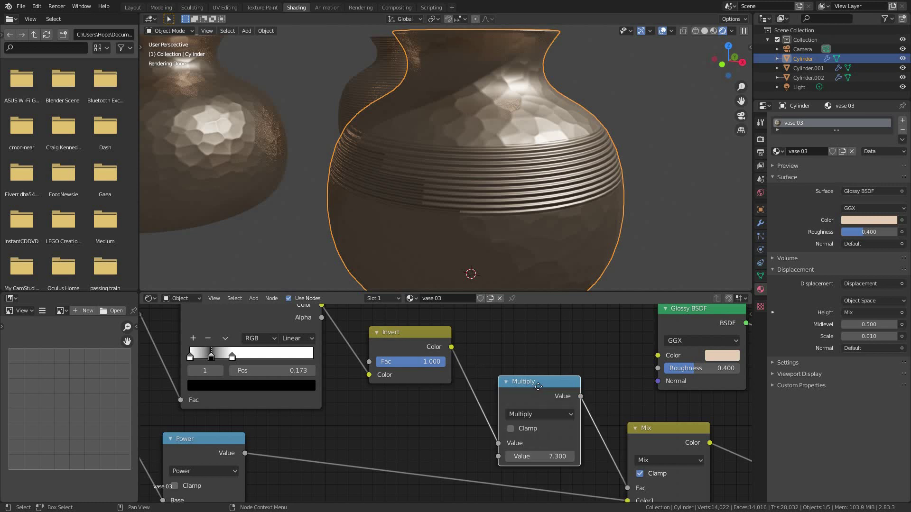
scroll(203, 356, up, 3)
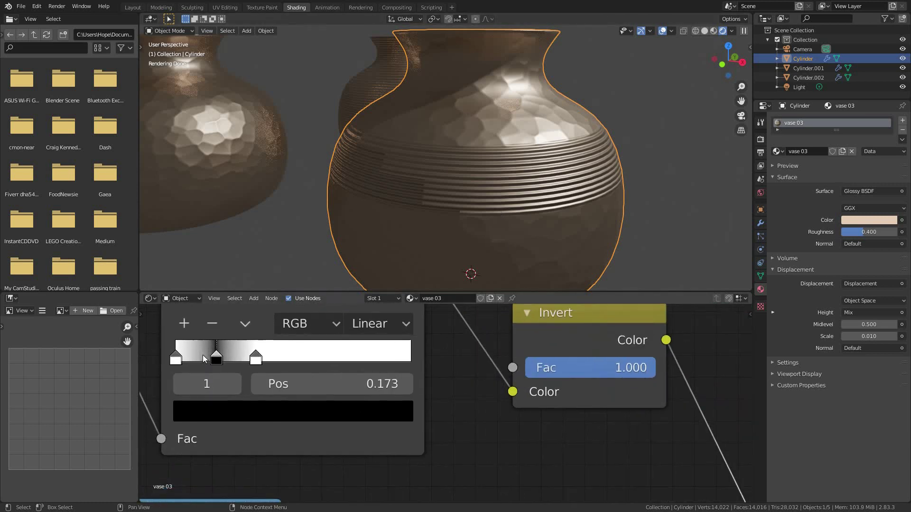
middle_drag(342, 382, 422, 385)
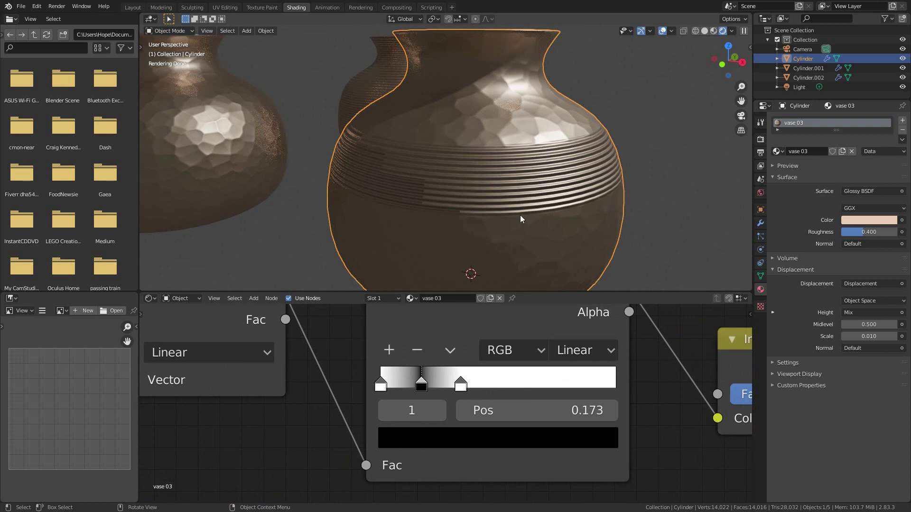
scroll(280, 370, down, 4)
middle_drag(633, 454, 429, 393)
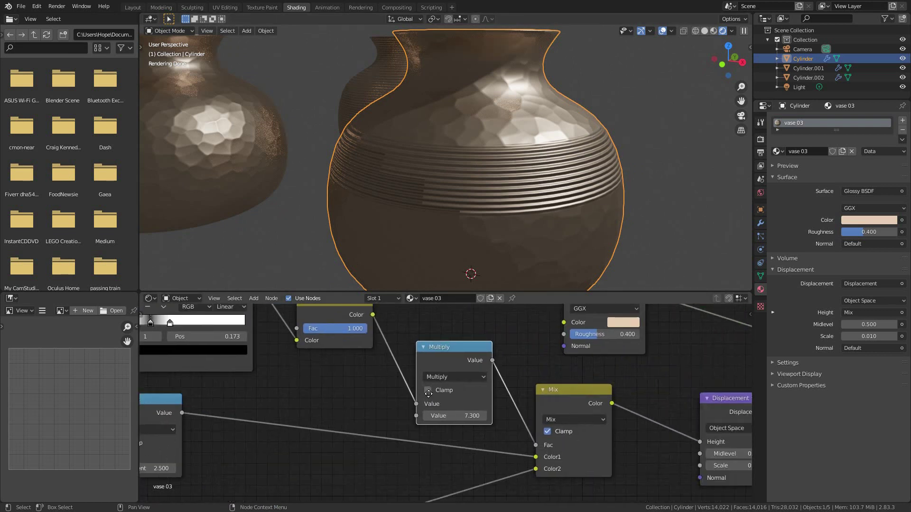
scroll(437, 401, up, 2)
Enter 7 as the Multiply Value, then drag it down to 1.700
click(458, 423)
text(7)
key(Return)
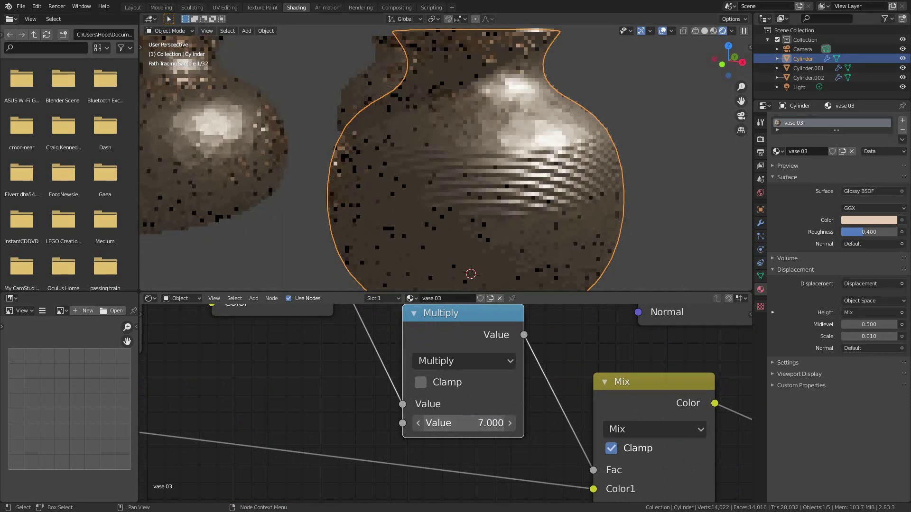
drag(457, 423, 318, 423)
Insert a ColorRamp on the Wave Texture-to-Mix link and preview its output on the vase
scroll(467, 410, down, 5)
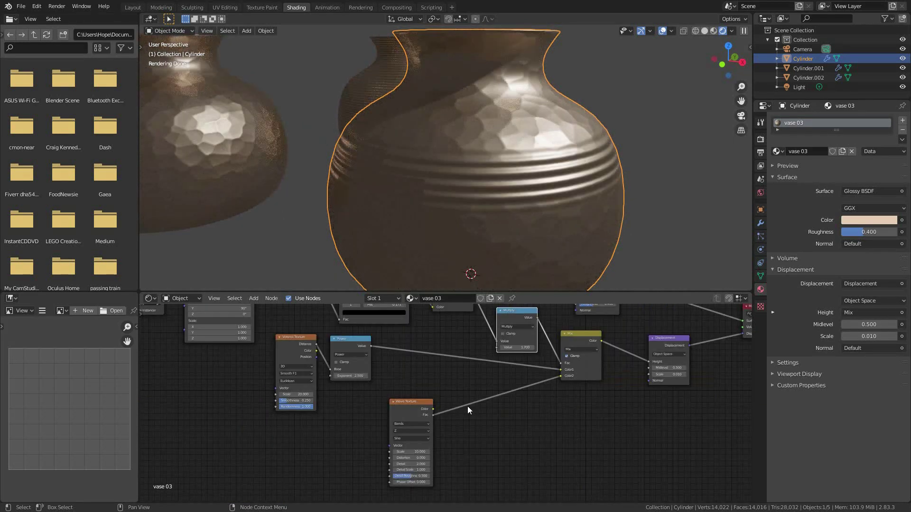
key(shift+a)
mouse_move(468, 406)
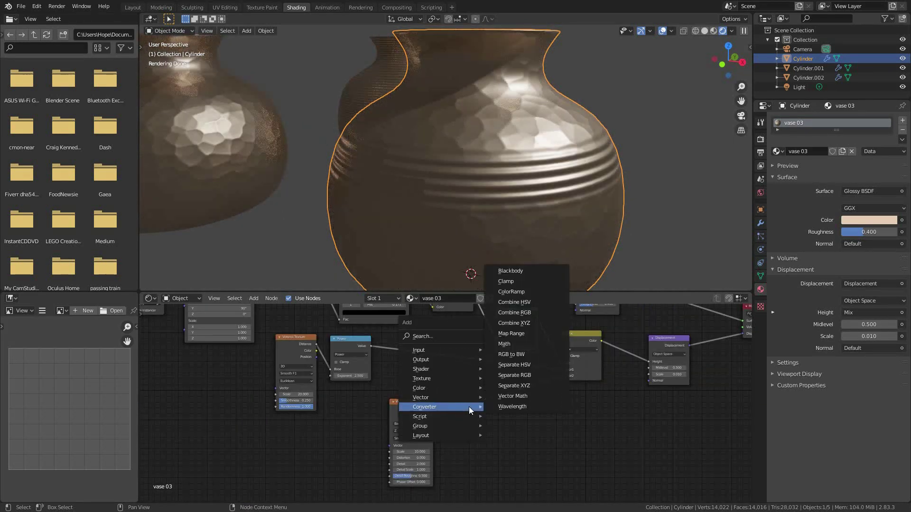
click(511, 291)
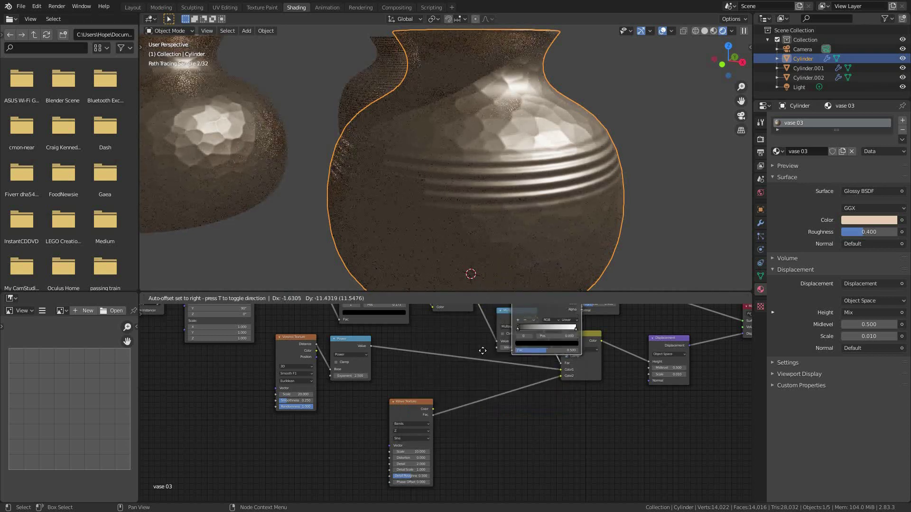
click(463, 396)
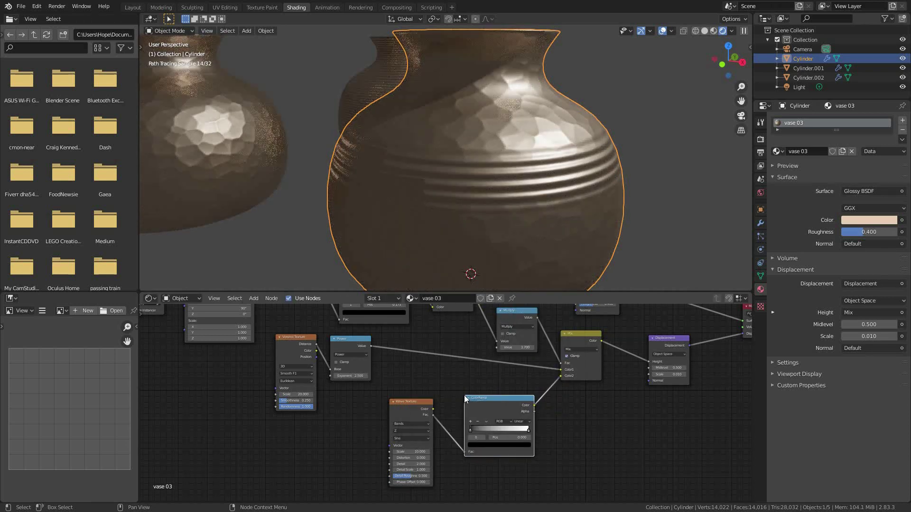
ctrl+shift+click(491, 399)
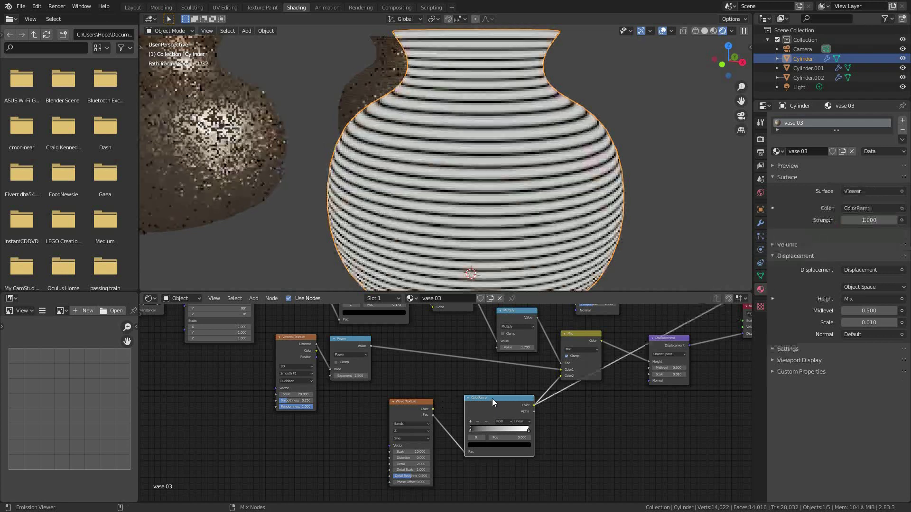
Pull the ColorRamp's black stop to 0.350 and white stop inward, then restore the glossy vase
scroll(569, 431, up, 3)
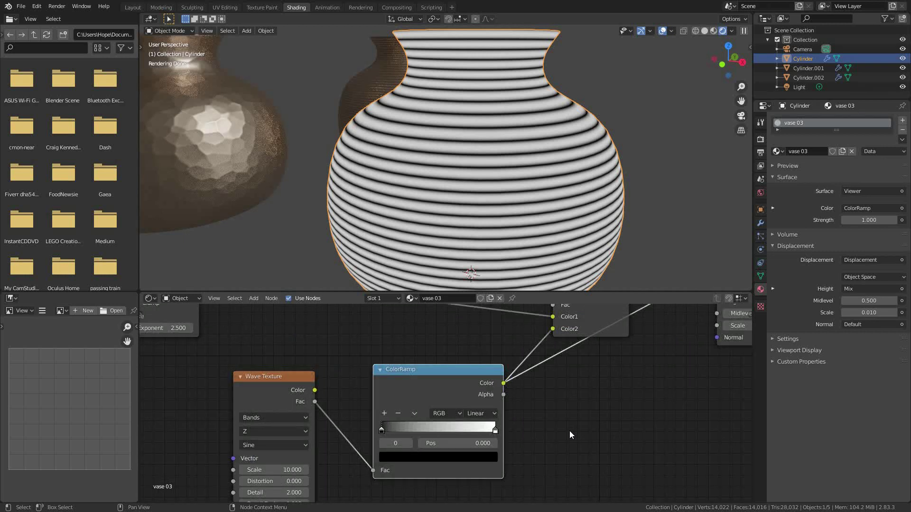
drag(382, 431, 421, 431)
drag(494, 430, 446, 432)
scroll(246, 437, down, 3)
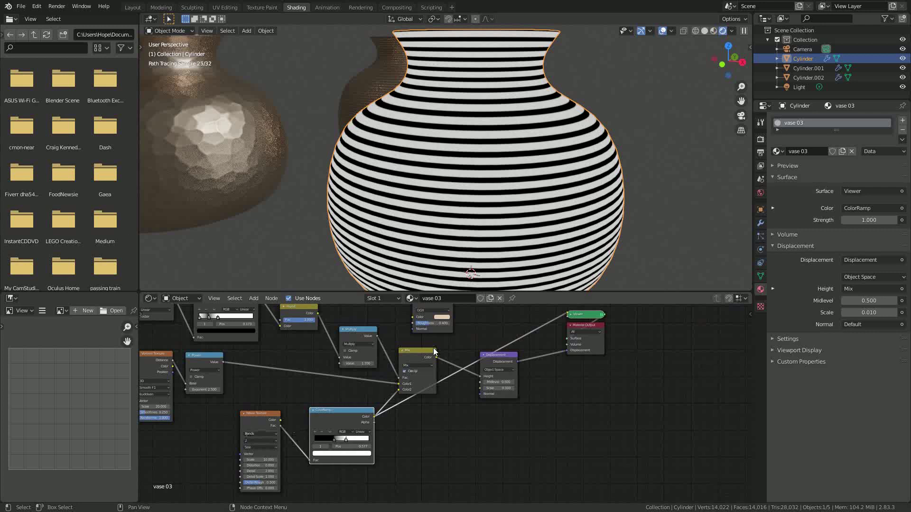
key(ctrl+z)
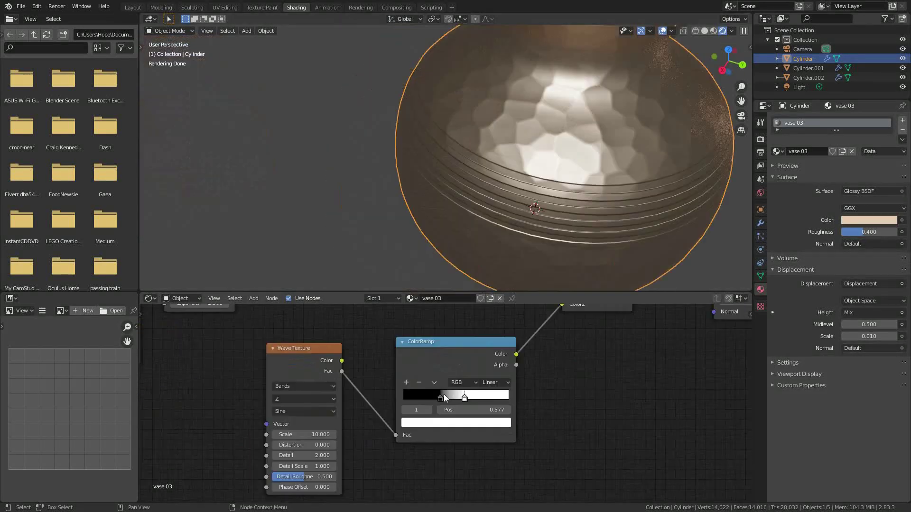
Set the wave ColorRamp stops to 0 and 1 and move both nodes lower left
drag(443, 394, 379, 406)
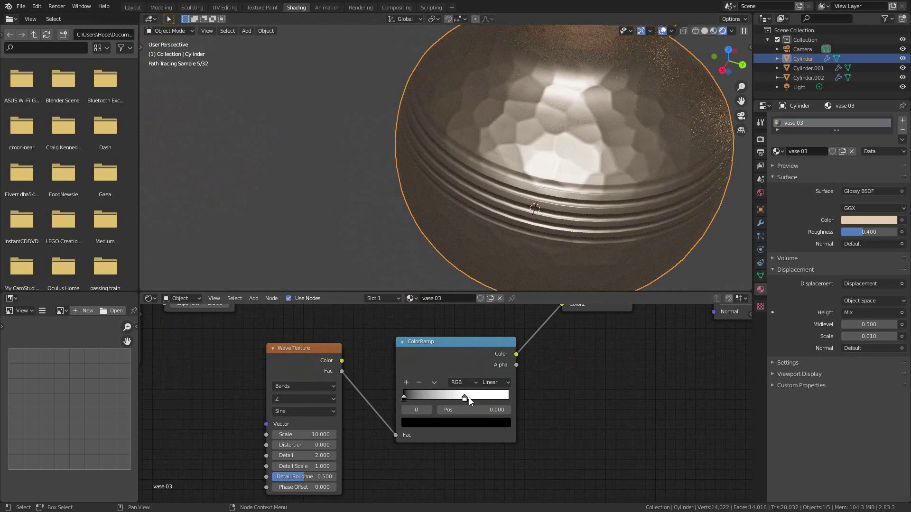
drag(468, 397, 514, 396)
scroll(478, 381, down, 3)
middle_drag(478, 380, 438, 403)
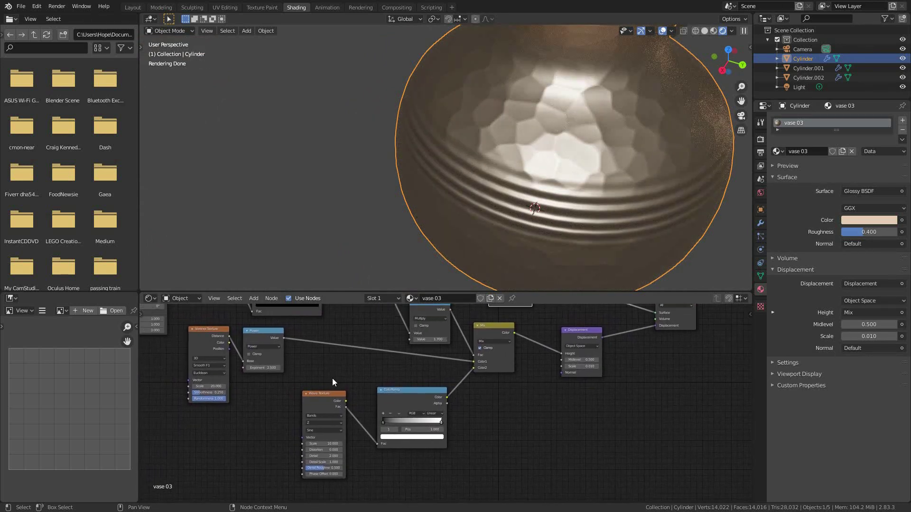
drag(332, 378, 342, 430)
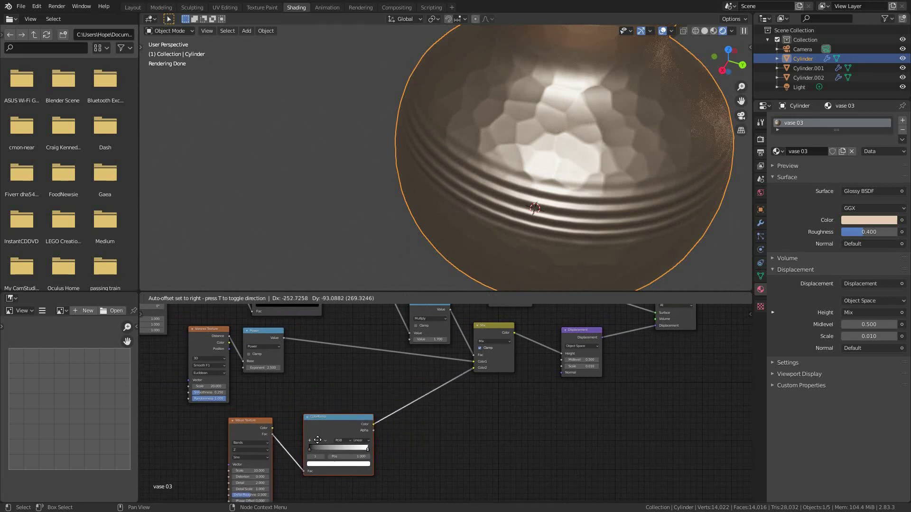
click(317, 440)
Insert a Math node between the ColorRamp and Mix, with its second value at 1.000
key(shift+a)
mouse_move(362, 412)
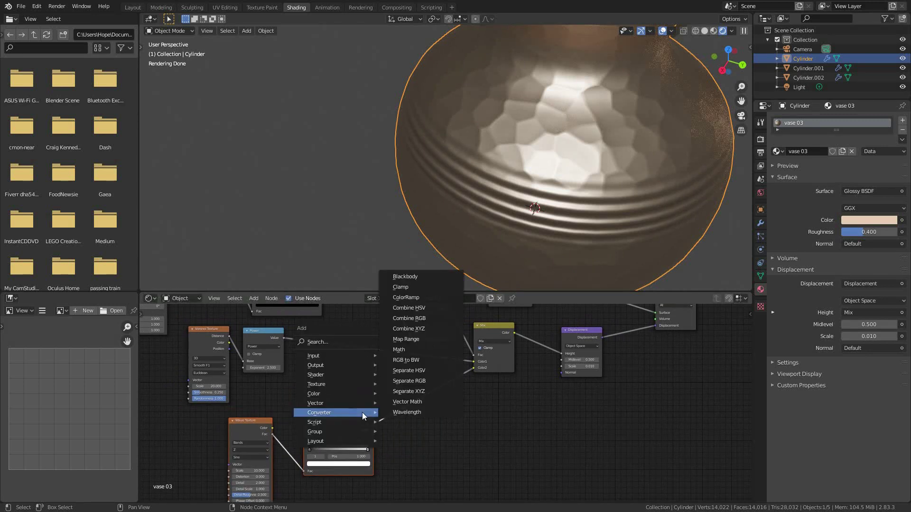
click(408, 349)
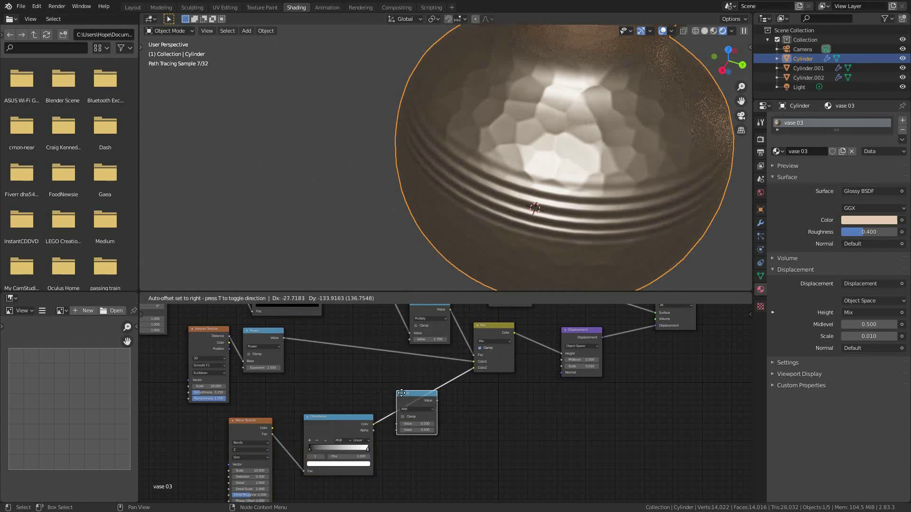
click(402, 394)
scroll(409, 419, up, 3)
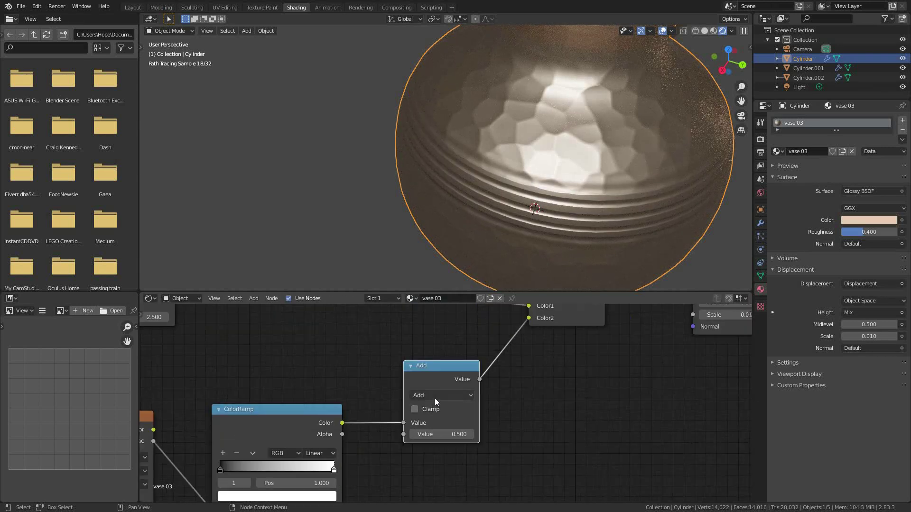
click(440, 434)
text(1)
key(Return)
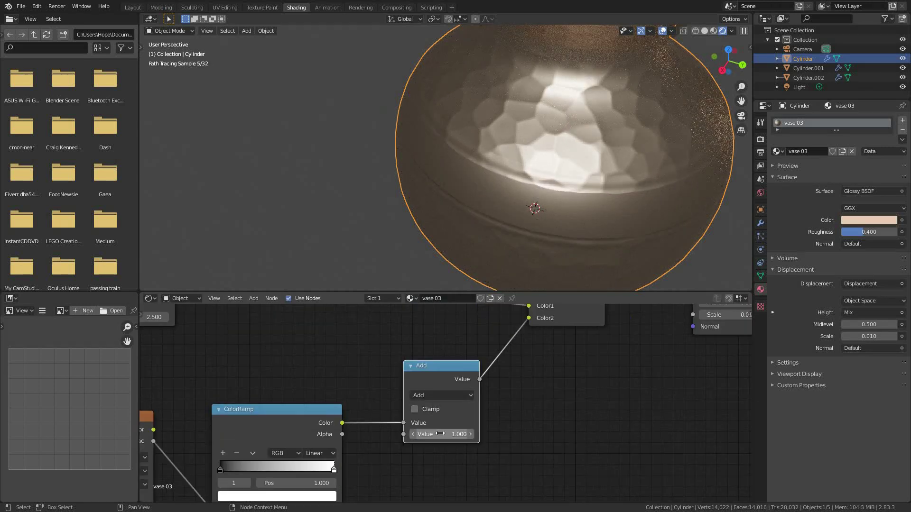
Switch the Math node to Multiply with a Value of 2.200
click(438, 395)
click(427, 281)
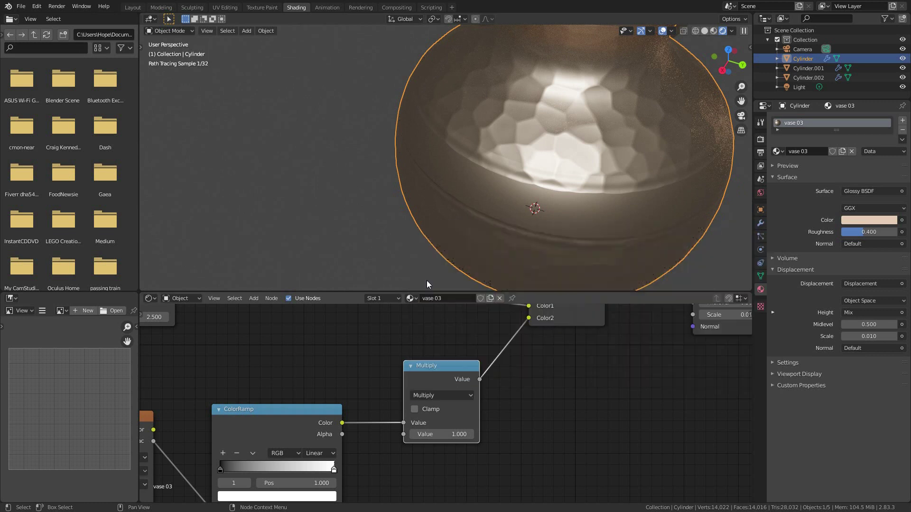
scroll(413, 387, down, 3)
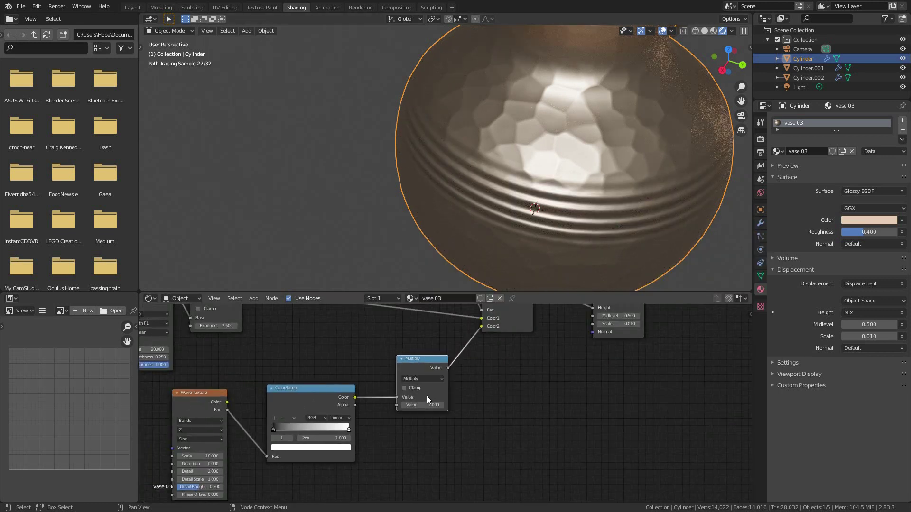
mouse_move(426, 405)
mouse_down()
mouse_move(409, 405)
mouse_move(429, 404)
mouse_up()
middle_drag(523, 228, 530, 187)
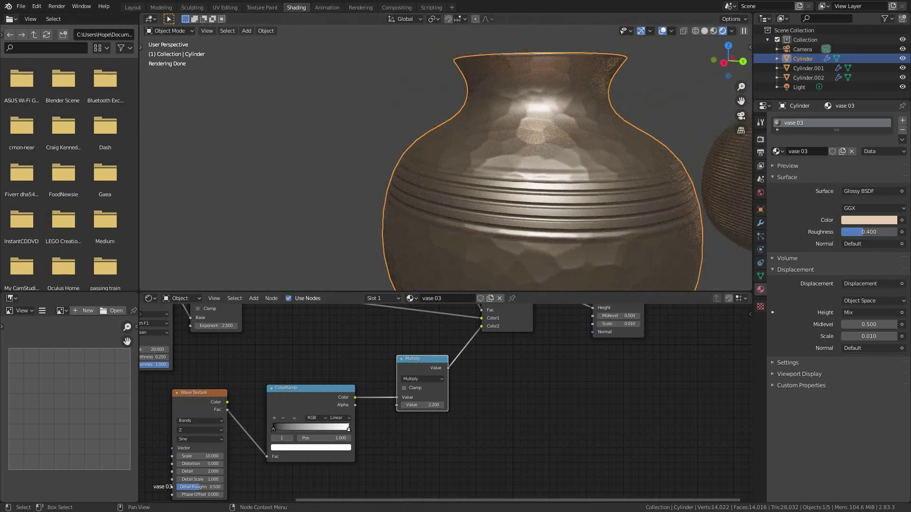
Compute 0.2 × 2.2 = 0.44 in Windows Calculator, then return to the vase scene
key(alt+Tab)
text(0.2*)
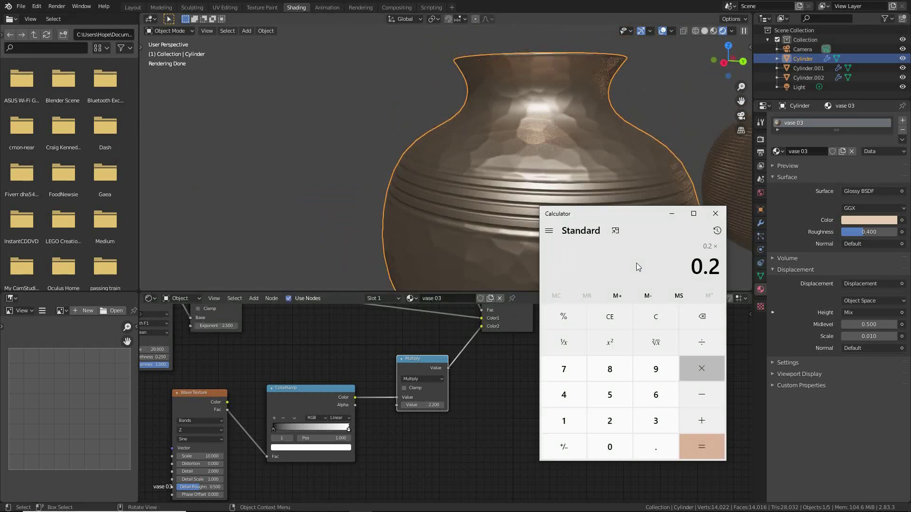
text(2.2)
key(Return)
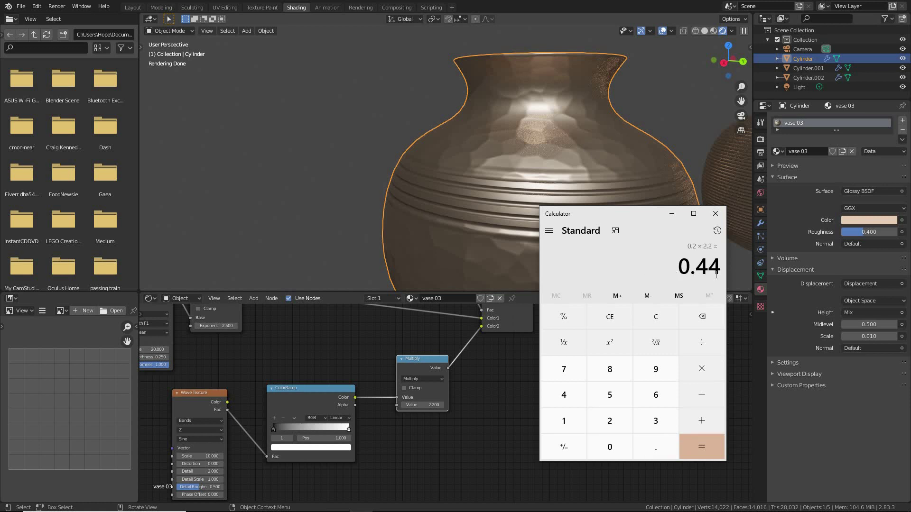
click(510, 243)
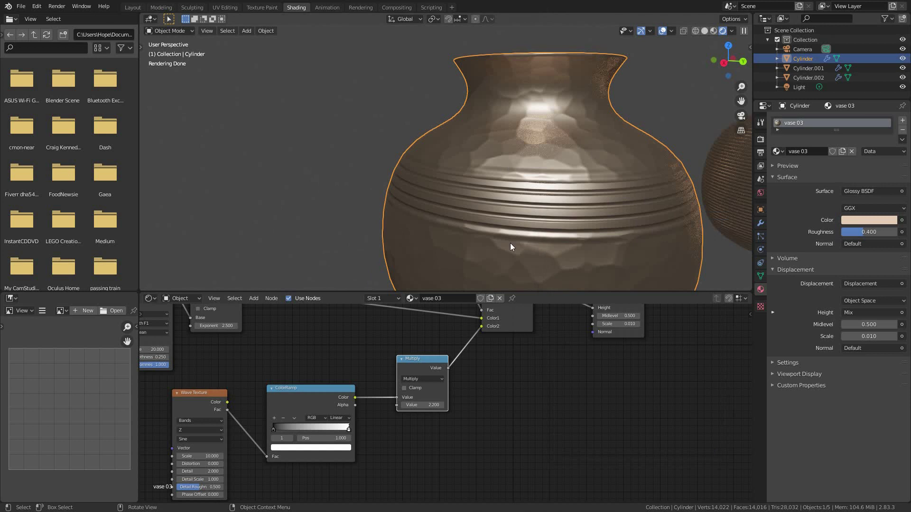
mouse_move(565, 212)
middle_down()
mouse_move(611, 224)
mouse_move(567, 229)
mouse_move(527, 198)
mouse_move(531, 184)
mouse_move(496, 140)
middle_up()
scroll(533, 221, up, 6)
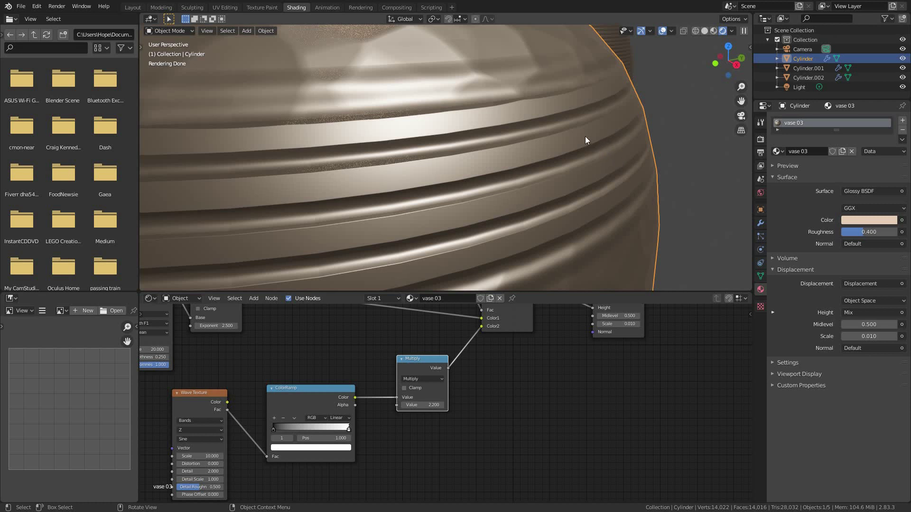
scroll(584, 138, down, 5)
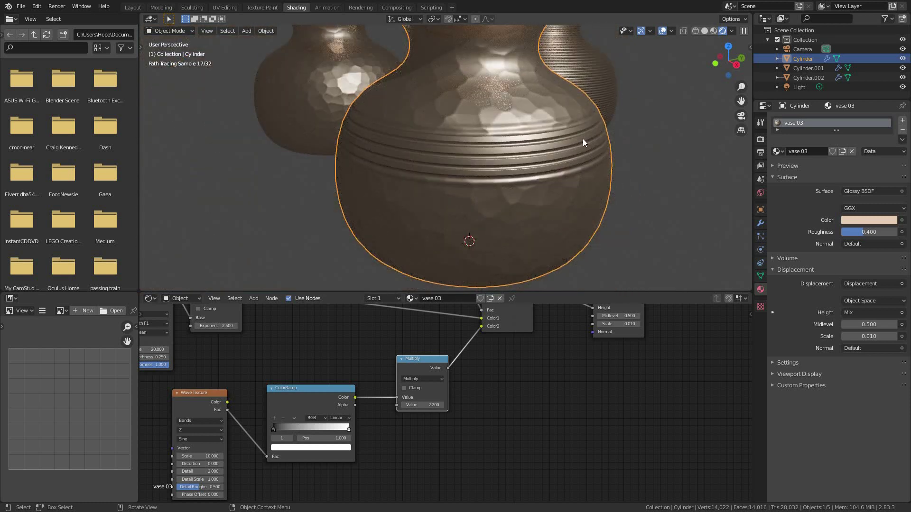
scroll(582, 139, down, 5)
mouse_move(543, 166)
middle_down()
mouse_move(518, 165)
mouse_move(574, 176)
mouse_move(497, 209)
mouse_move(491, 223)
mouse_move(511, 226)
mouse_move(431, 216)
mouse_move(482, 212)
middle_up()
scroll(487, 222, up, 5)
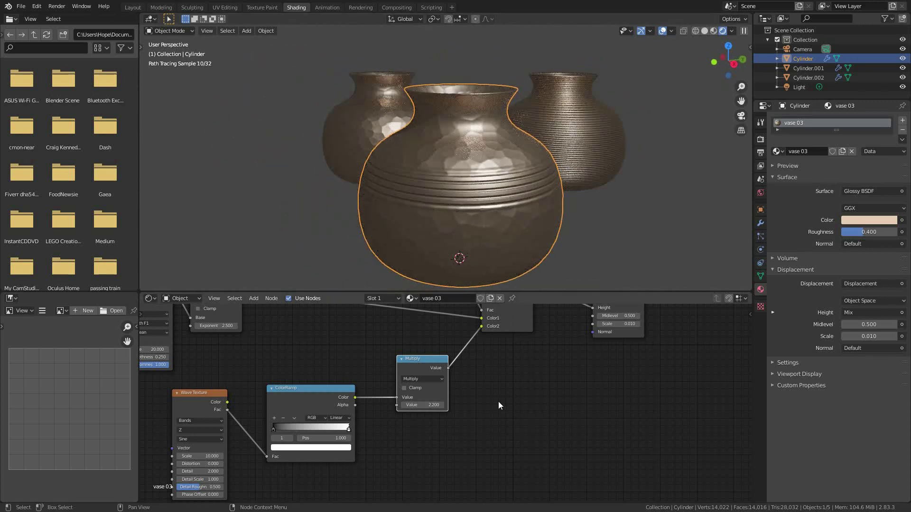
key(ctrl+space)
scroll(502, 401, down, 4)
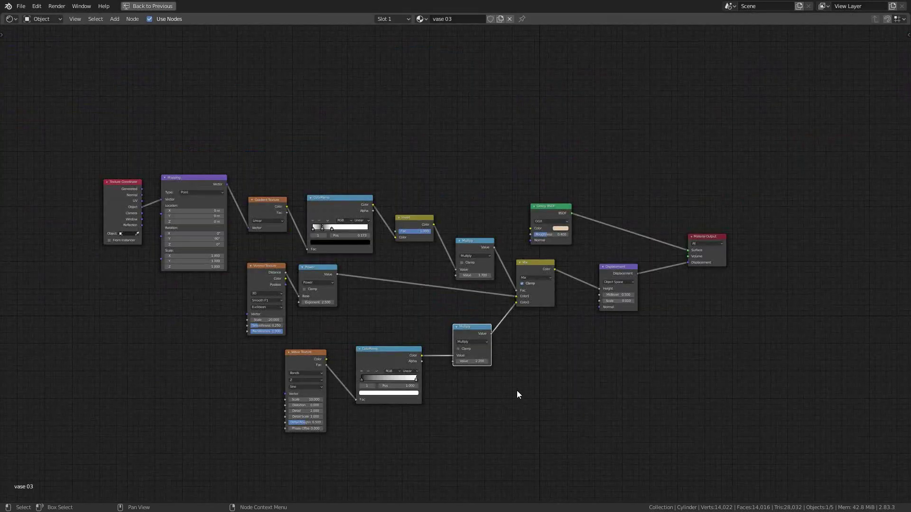
middle_drag(517, 391, 565, 344)
scroll(565, 344, up, 1)
scroll(358, 247, down, 1)
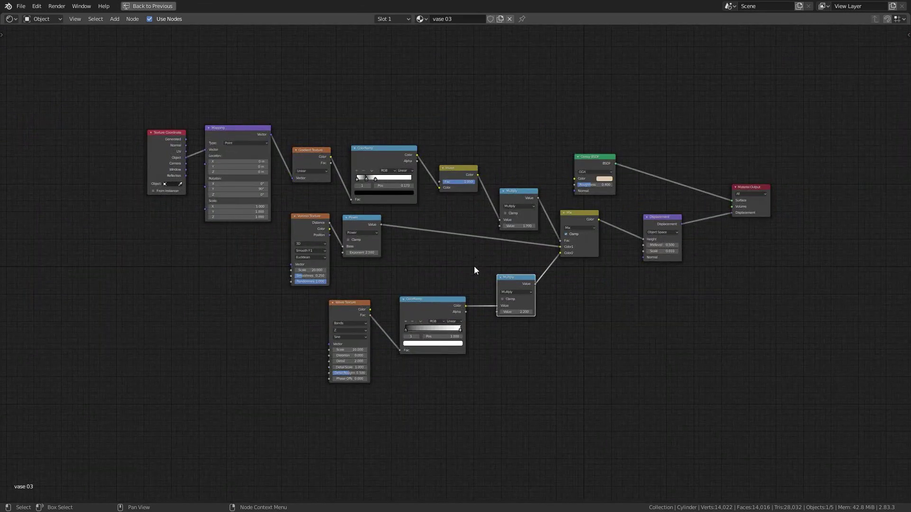
scroll(474, 268, up, 1)
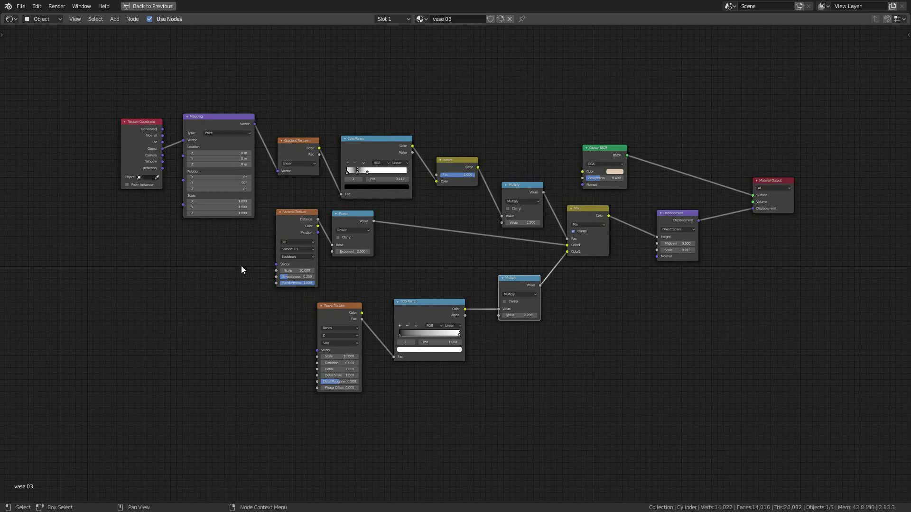
key(alt+Tab)
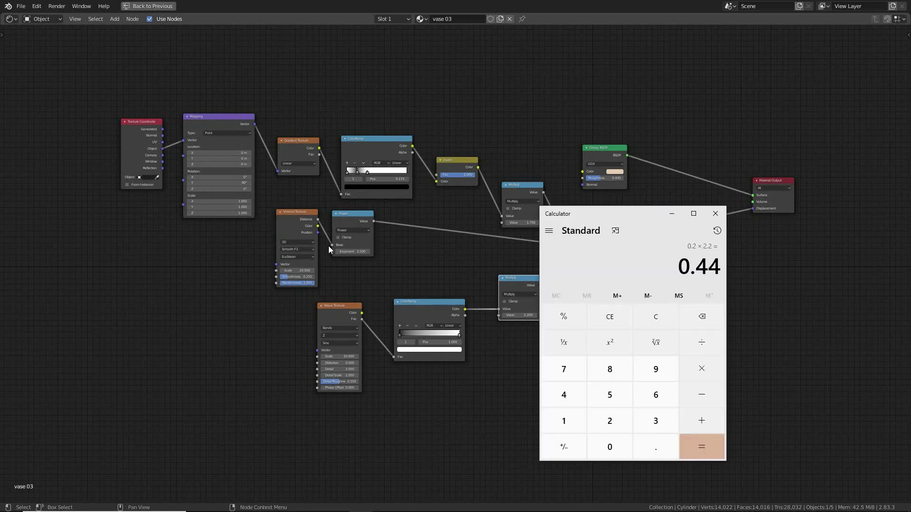
click(715, 213)
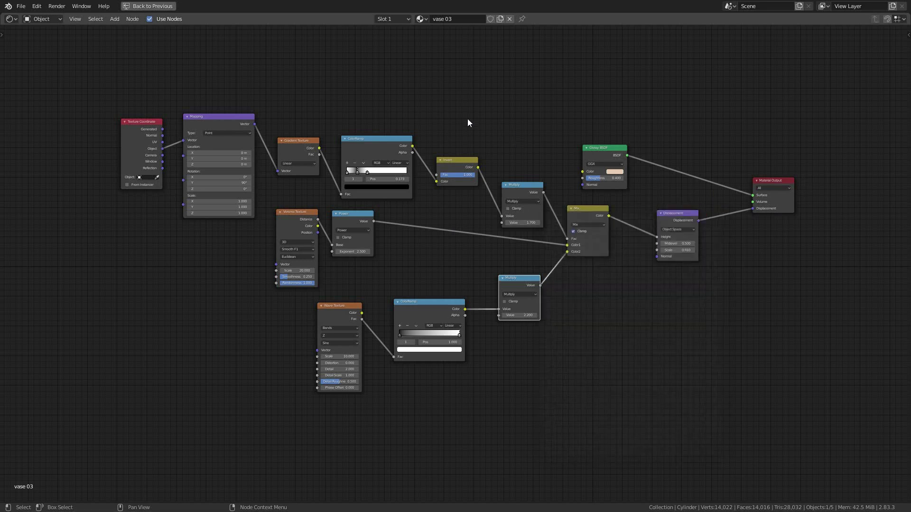
key(ctrl+space)
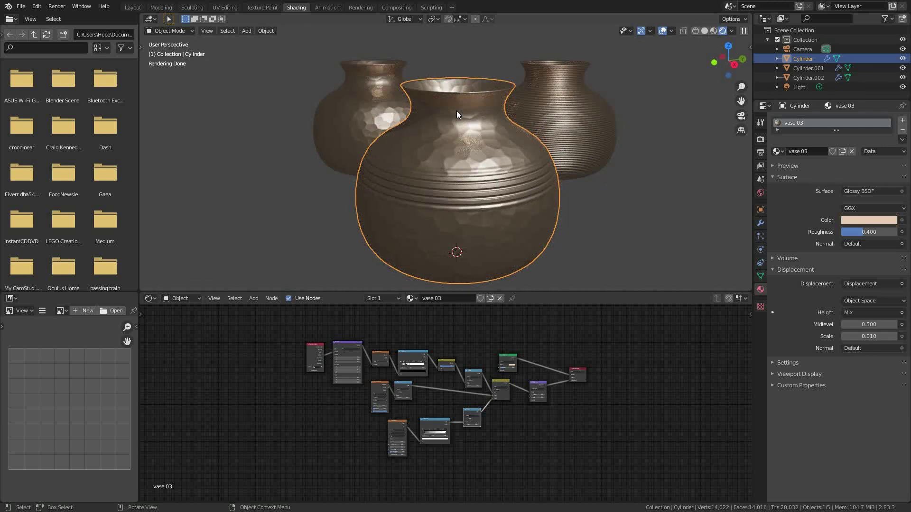
Turn off the 3D Cursor in the Viewport Overlays menu
scroll(431, 369, up, 4)
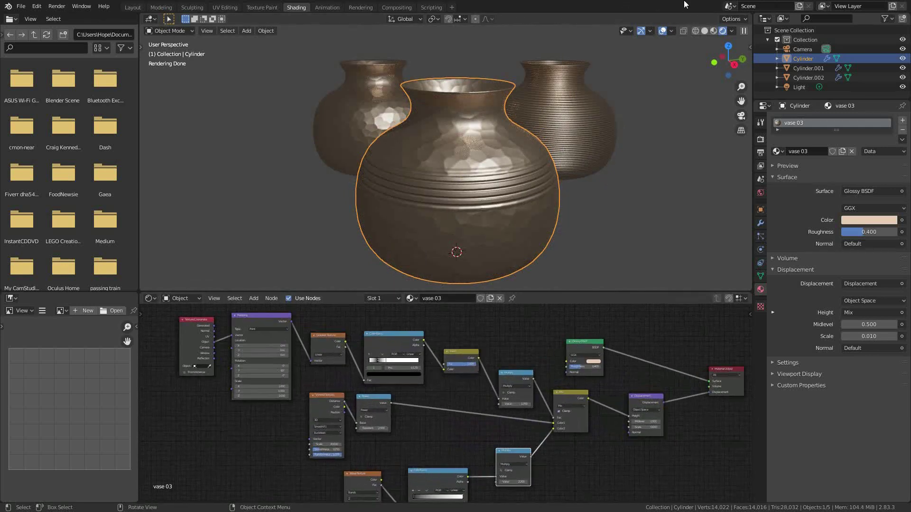
click(671, 31)
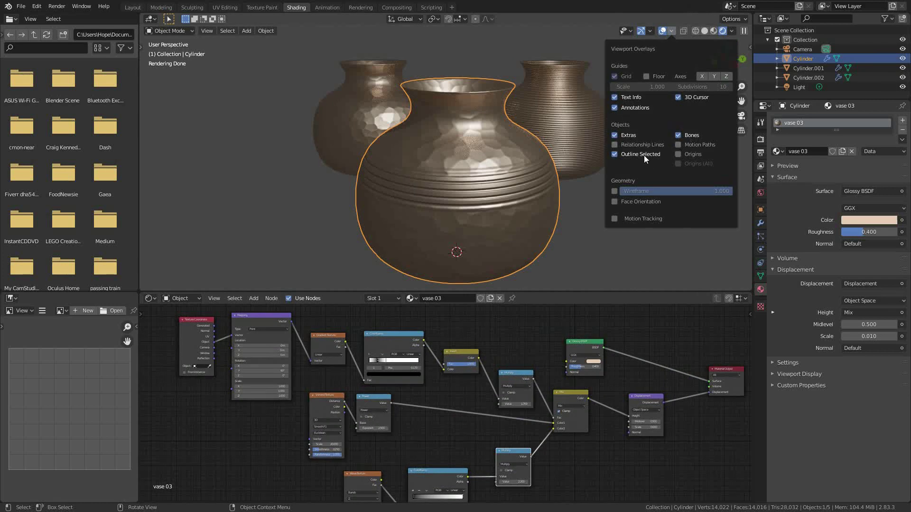
click(678, 98)
click(670, 32)
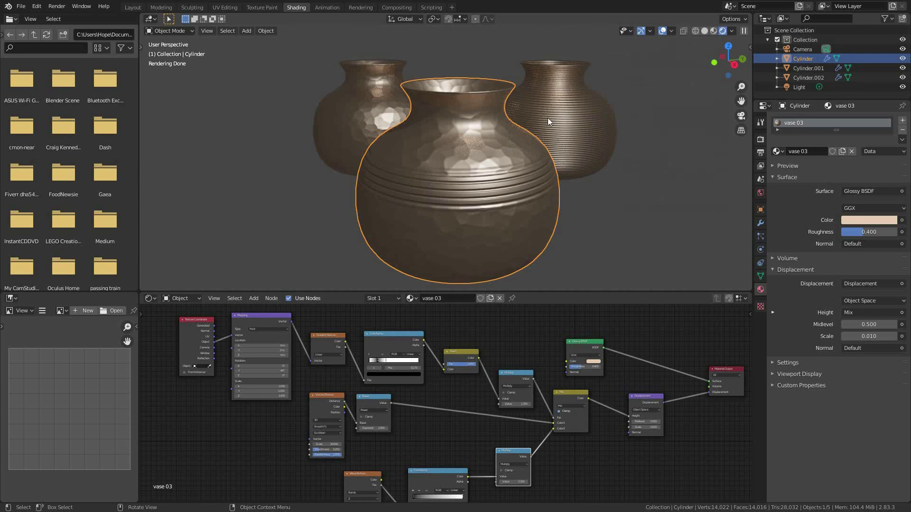
Orbit and frame the three vases, then maximize the node editor
scroll(547, 118, up, 6)
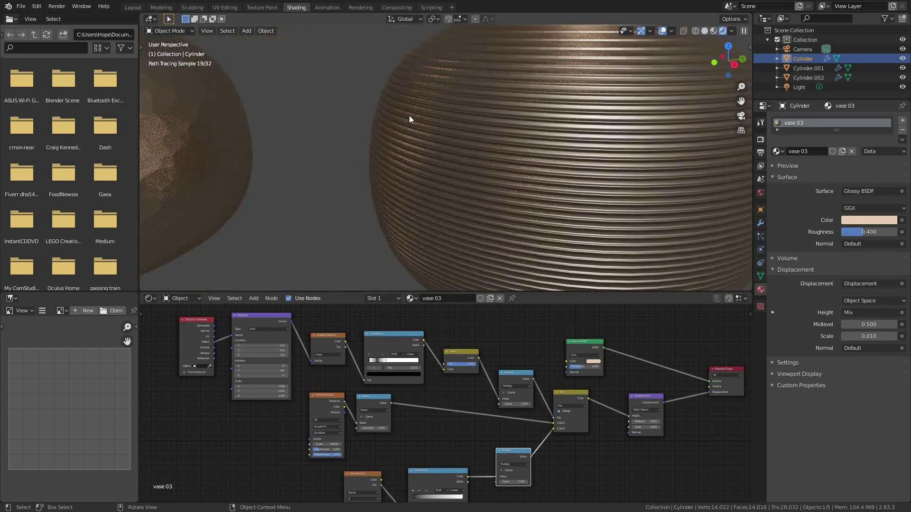
middle_drag(181, 164, 627, 156)
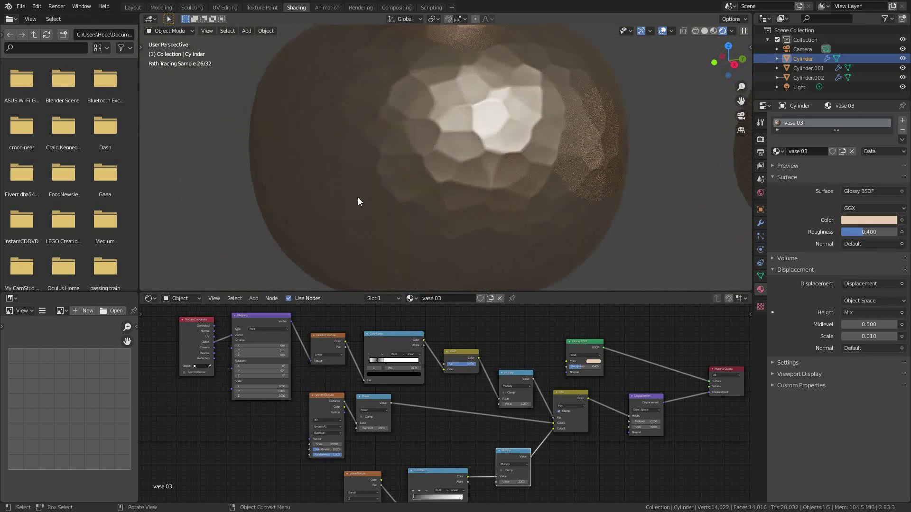
key(Home)
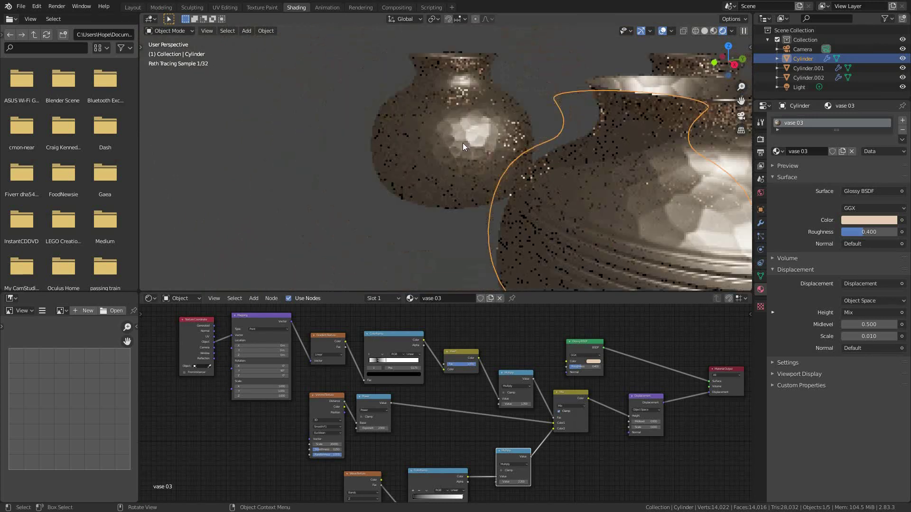
scroll(591, 218, up, 3)
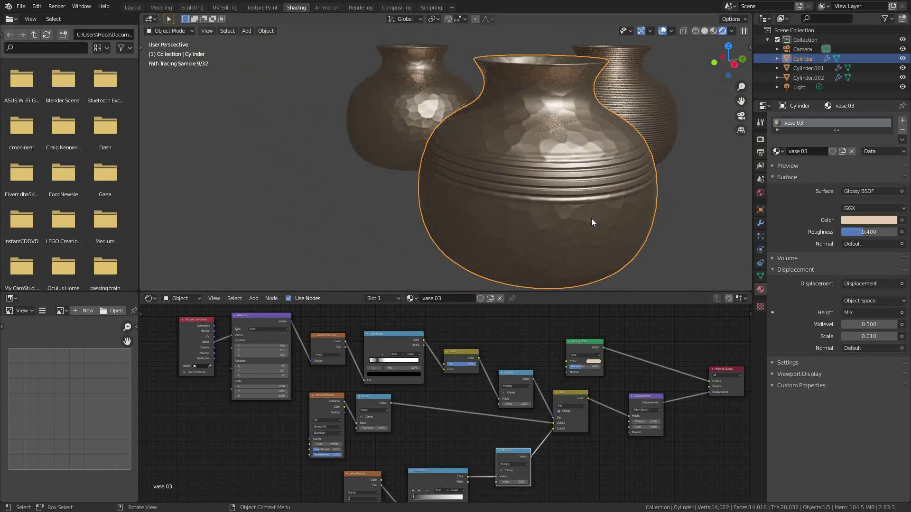
middle_drag(591, 218, 509, 215)
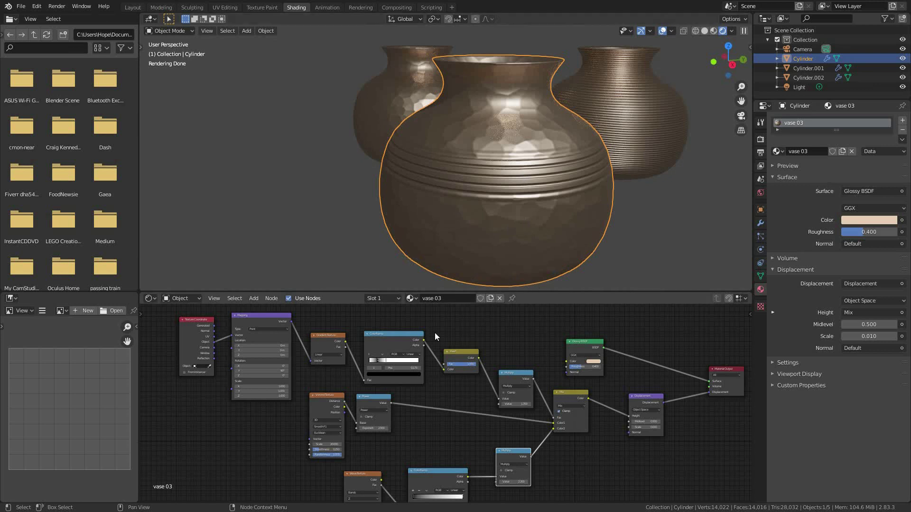
middle_drag(442, 433, 443, 403)
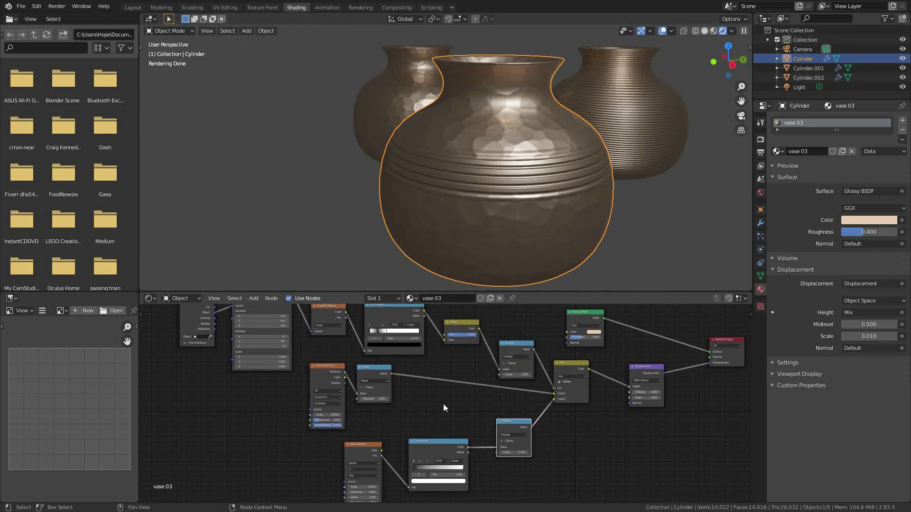
key(ctrl+space)
Nudge the Displacement node up-left and the Glossy BSDF node up-right
key(Home)
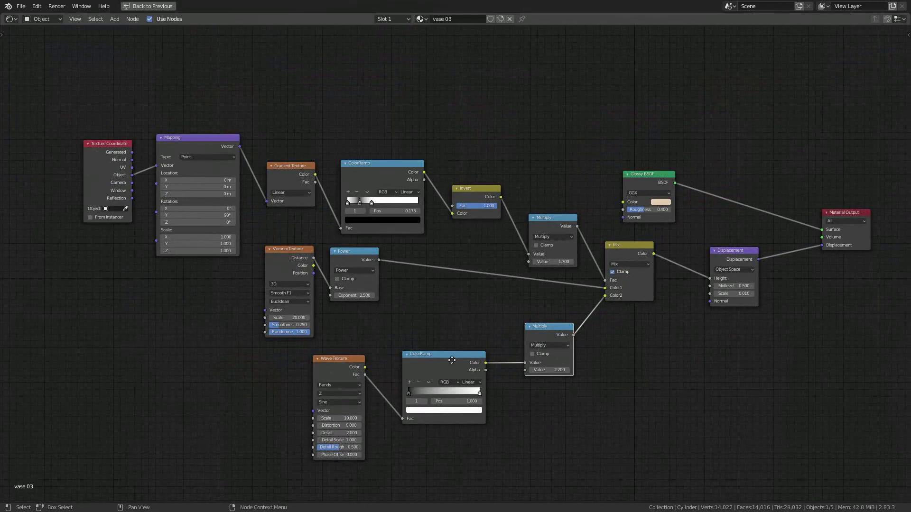
middle_drag(451, 360, 423, 318)
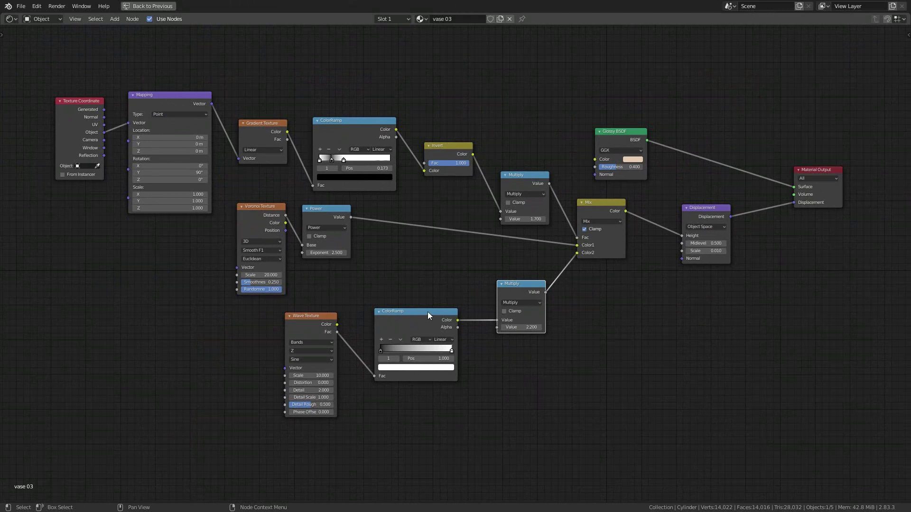
mouse_move(712, 208)
mouse_down()
mouse_move(721, 202)
mouse_move(707, 205)
mouse_up()
scroll(707, 205, up, 4)
scroll(707, 204, up, 1)
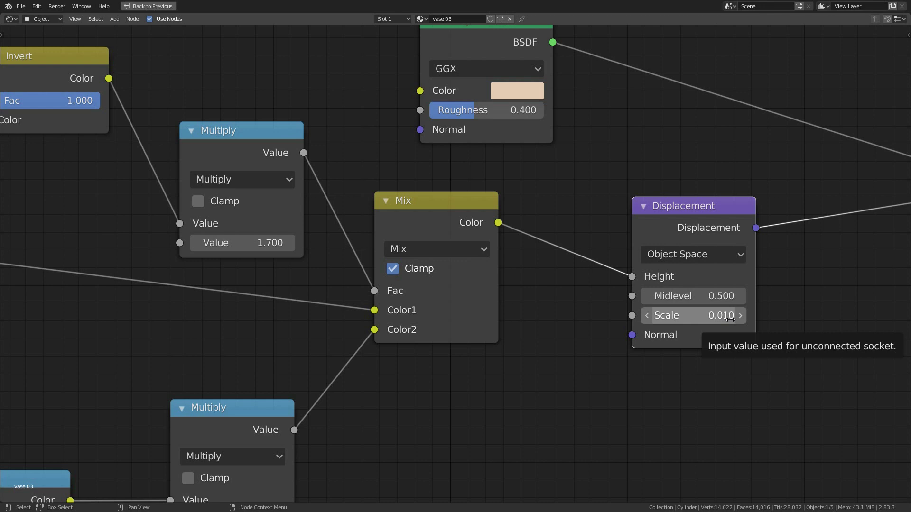
scroll(615, 405, down, 3)
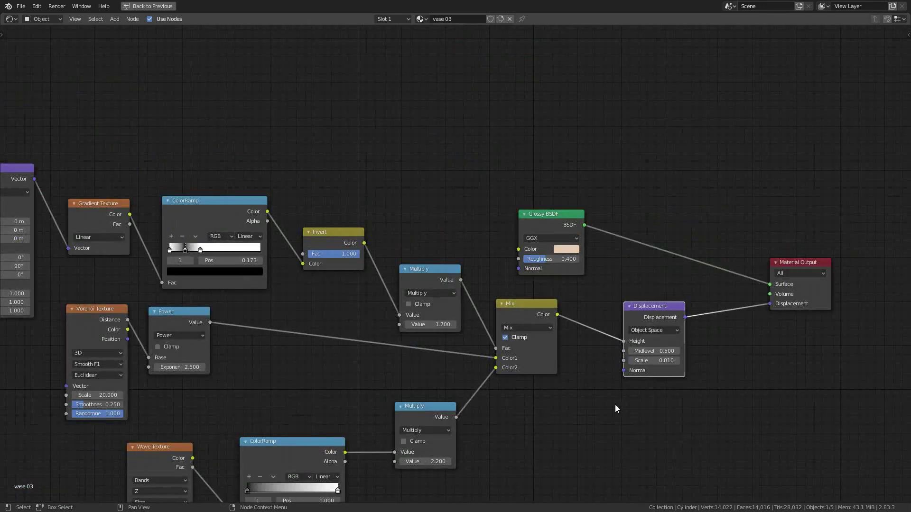
drag(558, 216, 586, 202)
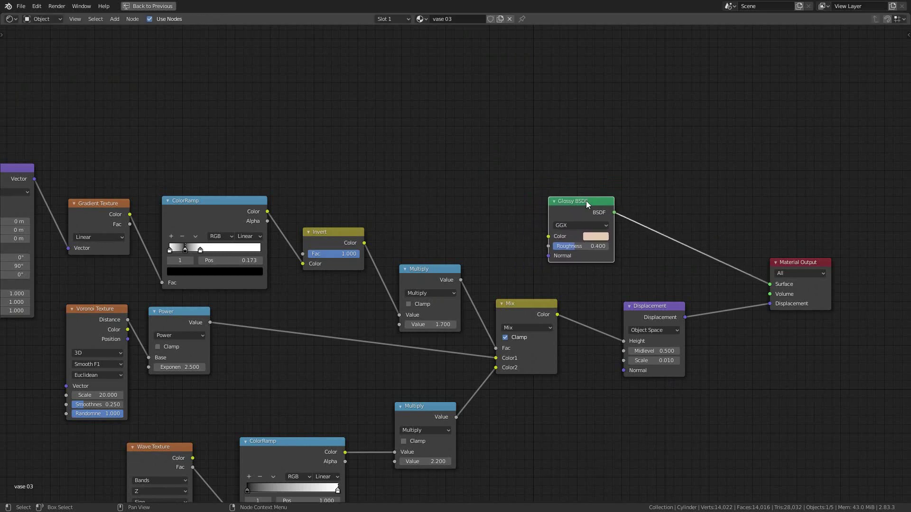
Leave the Glossy BSDF Color input unconnected and restore the Shading layout
drag(548, 236, 517, 226)
middle_drag(517, 226, 585, 218)
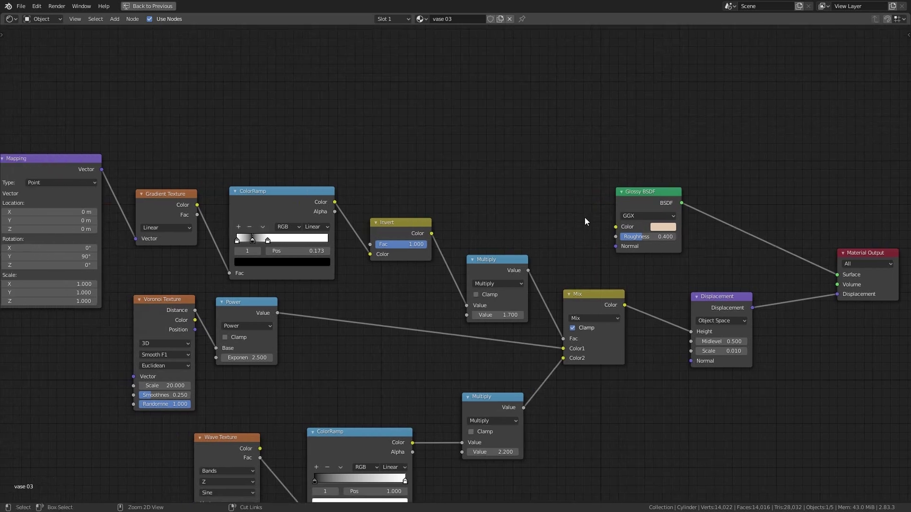
key(ctrl+space)
Box-select the texture and math nodes and move them further left
key(Home)
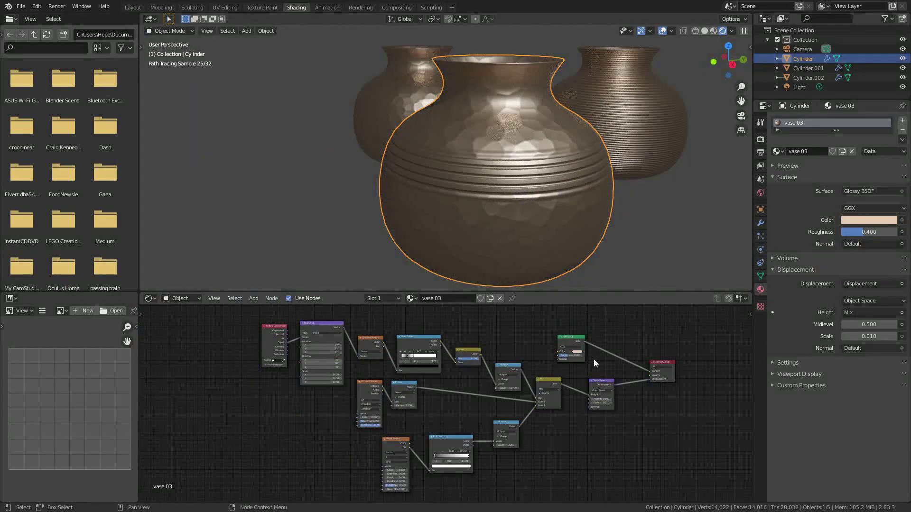
drag(241, 314, 553, 479)
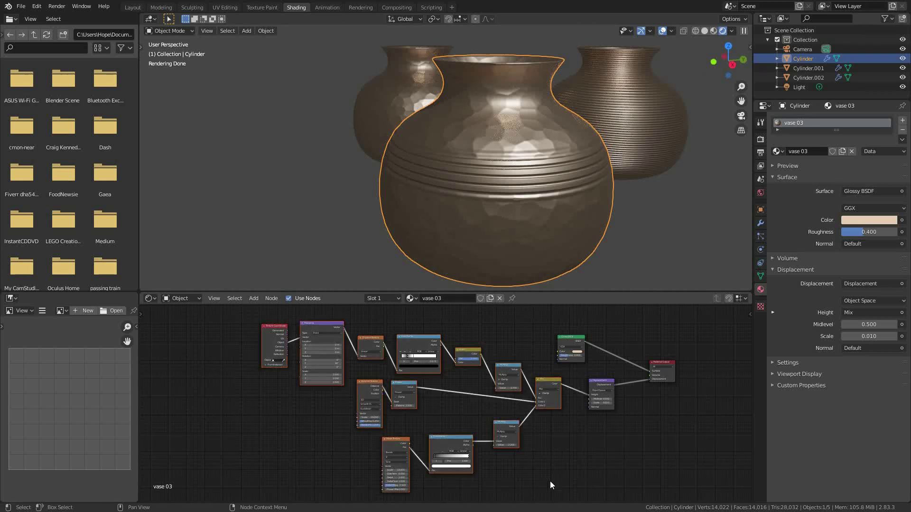
key(g)
click(456, 473)
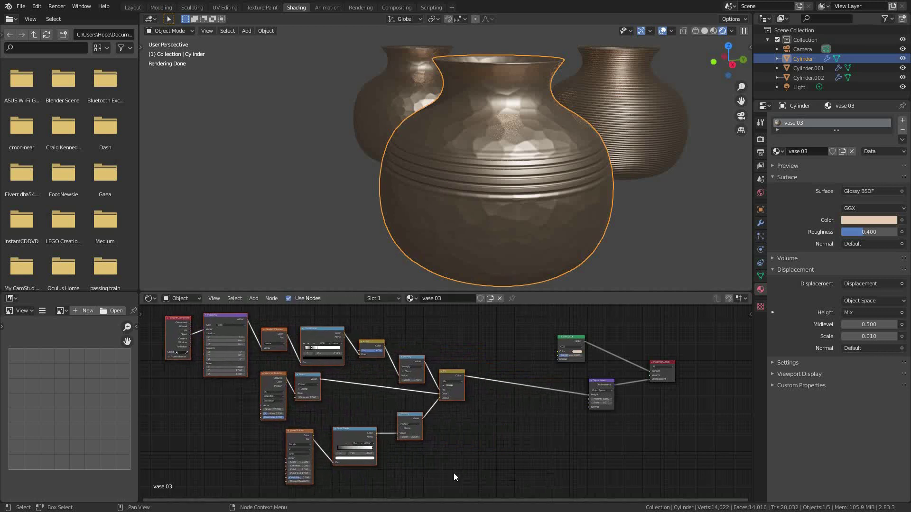
Select the Mix node, then the Multiply node
scroll(526, 356, up, 2)
scroll(393, 393, up, 1)
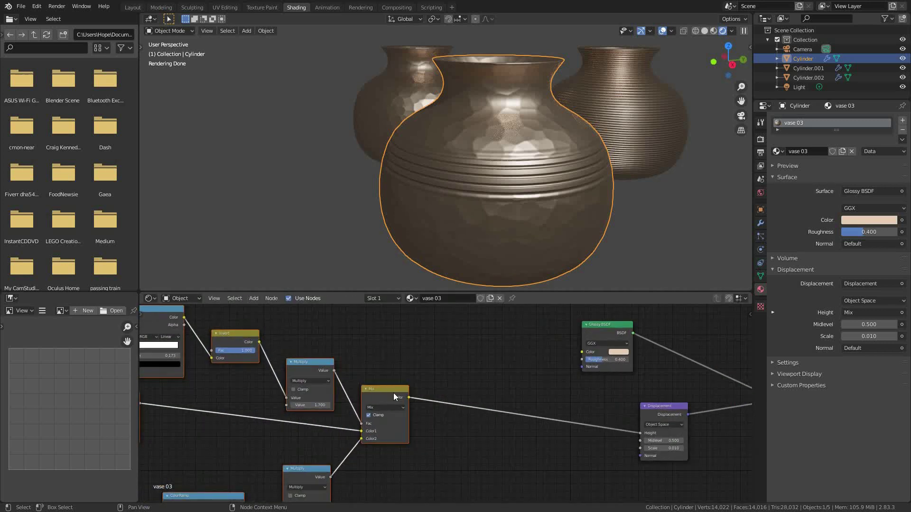
click(392, 391)
middle_drag(374, 391, 421, 380)
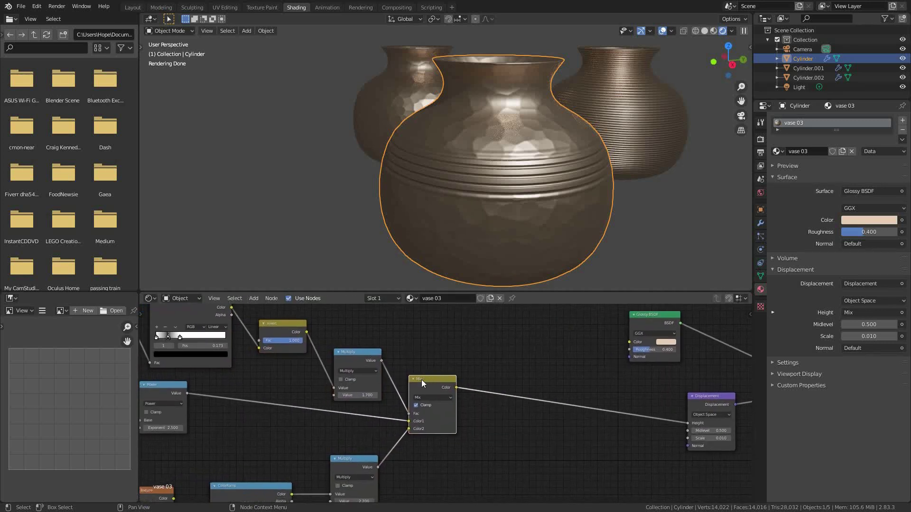
click(377, 364)
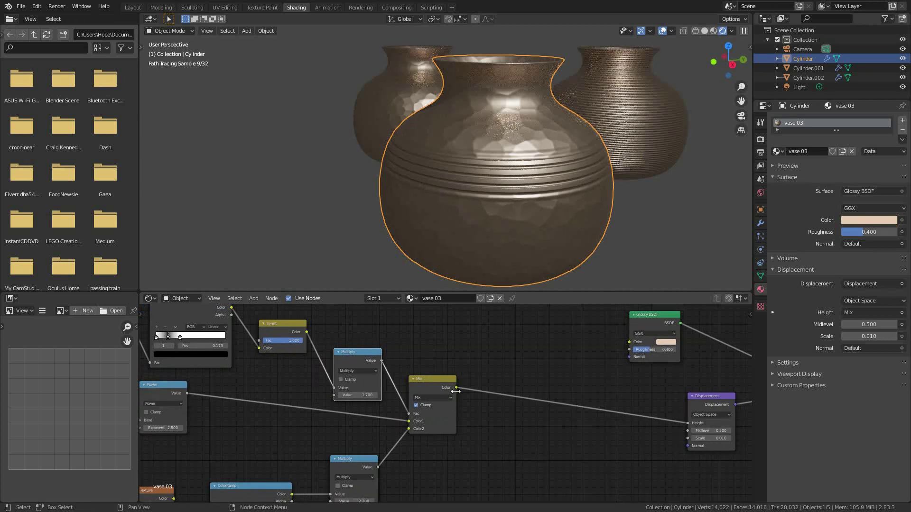
click(416, 405)
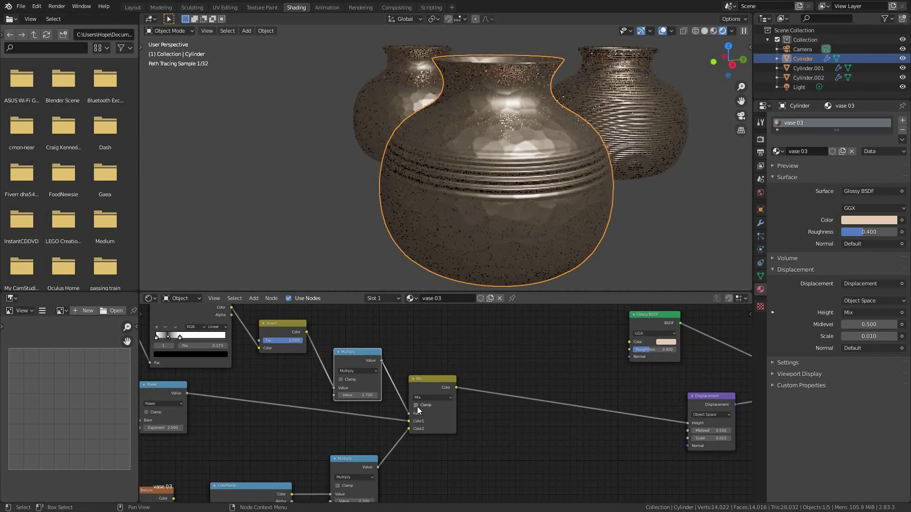
click(416, 406)
click(416, 406)
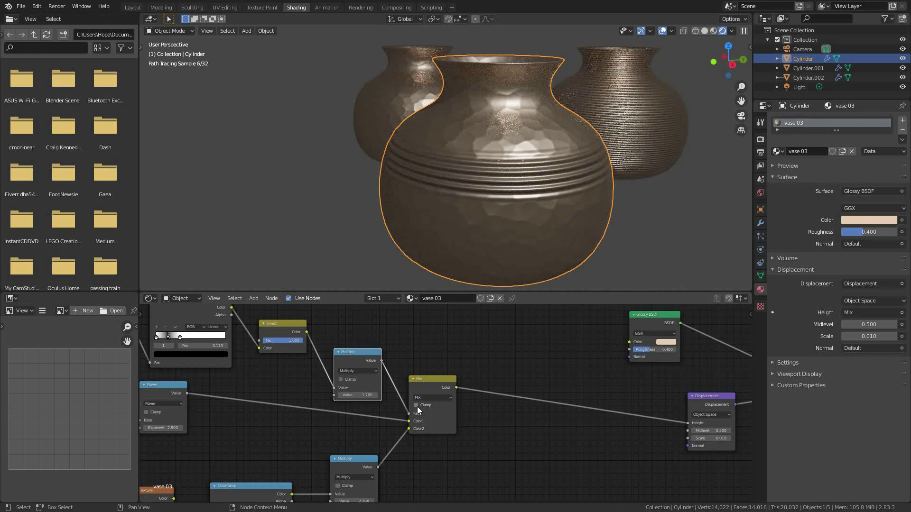
click(416, 405)
click(416, 406)
click(416, 405)
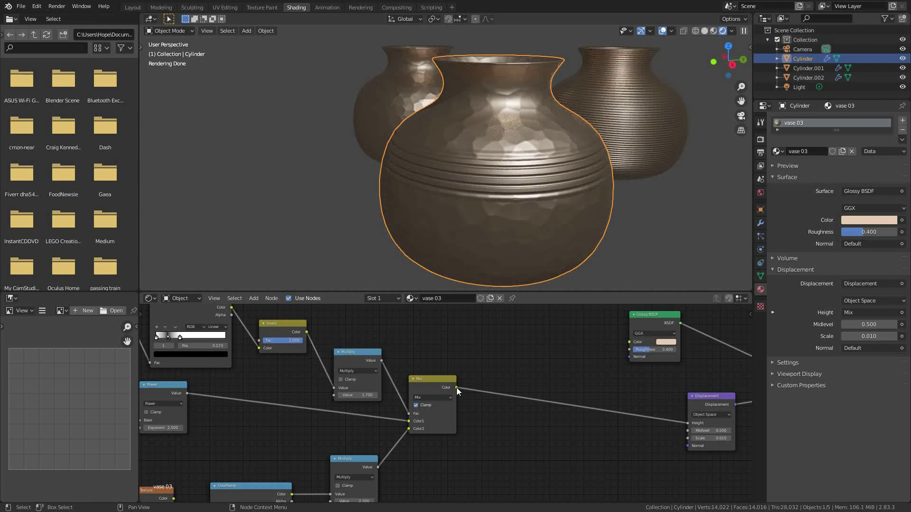
Wire the Mix node's Color output into the Glossy BSDF Color to preview the black-and-white mask
drag(456, 388, 628, 344)
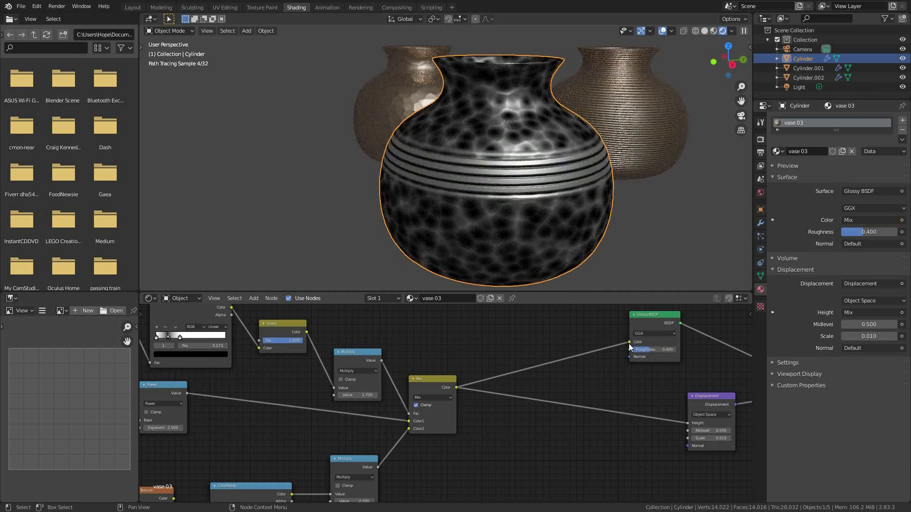
middle_drag(625, 348, 488, 353)
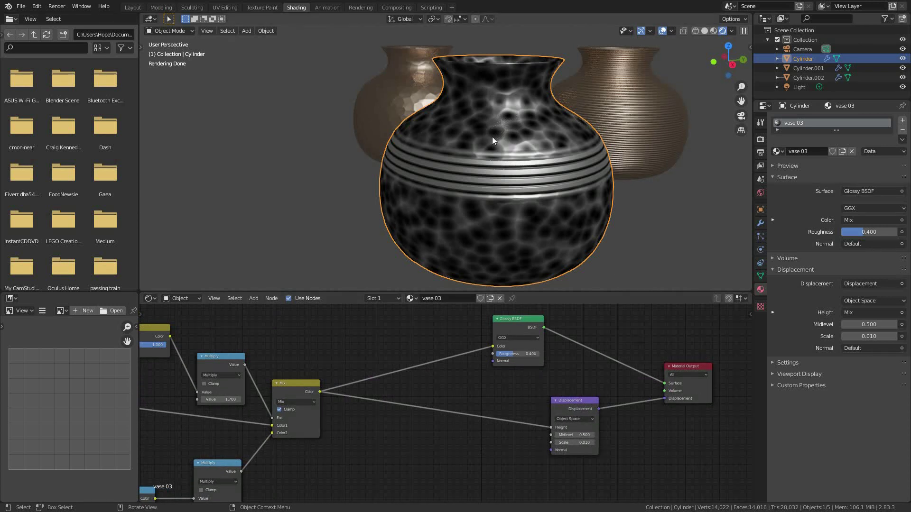
scroll(515, 190, up, 6)
scroll(515, 188, down, 6)
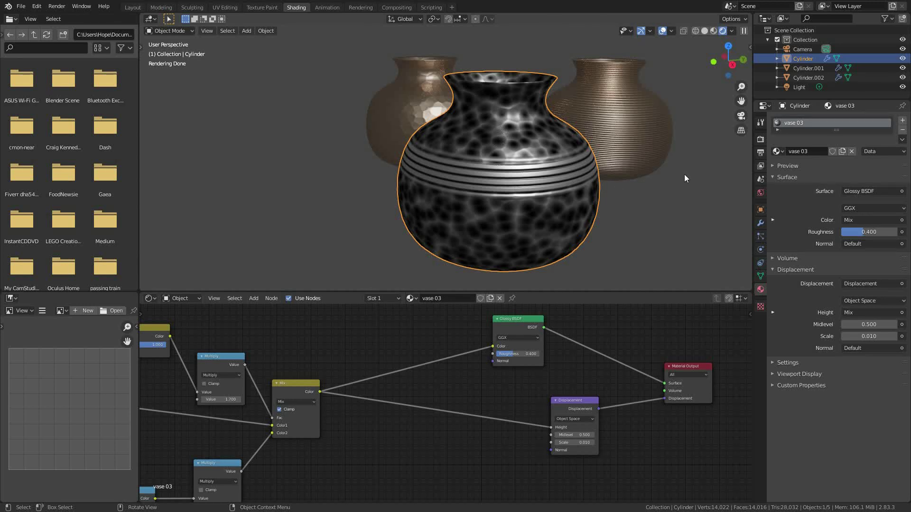
Expand the Bake panel in Render Properties and leave Bake Type set to Combined
click(760, 139)
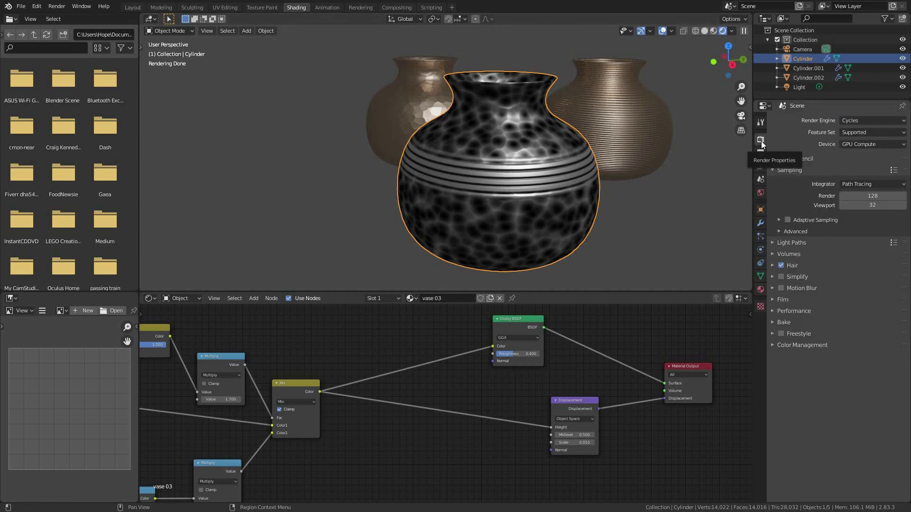
click(773, 322)
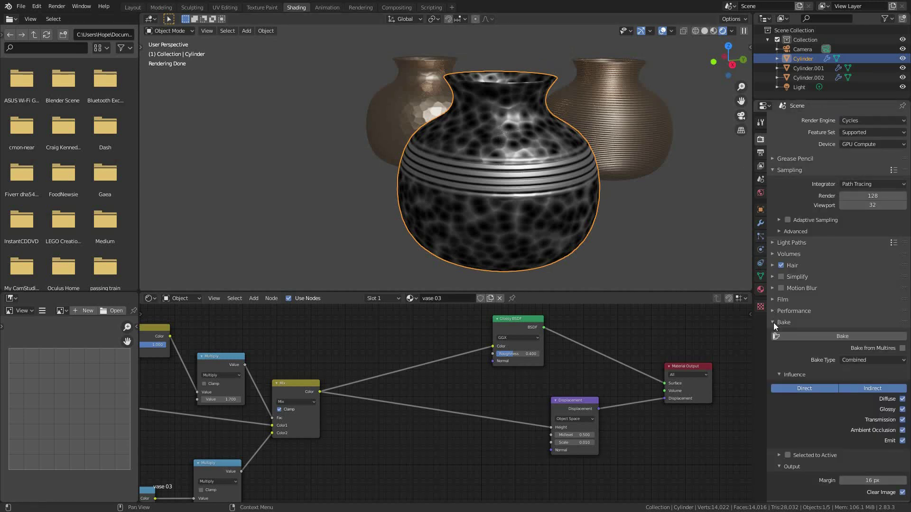
click(871, 357)
click(870, 357)
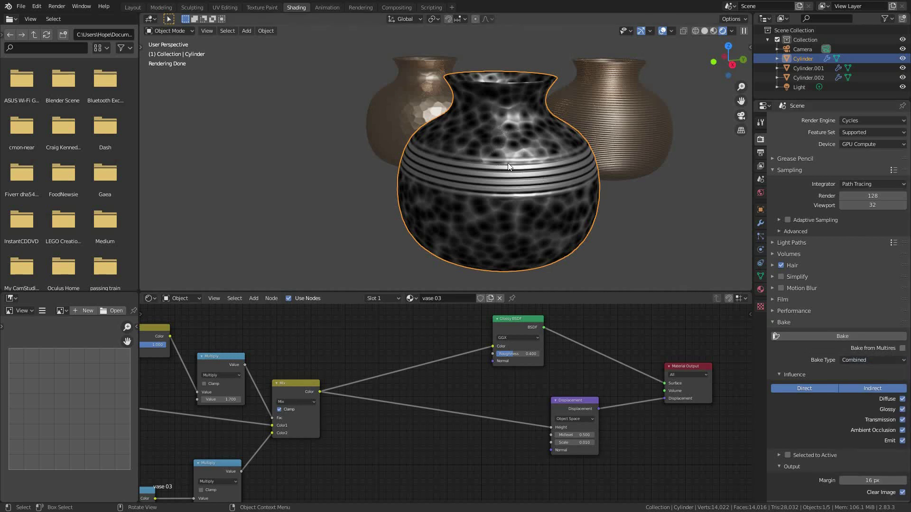
scroll(508, 163, down, 4)
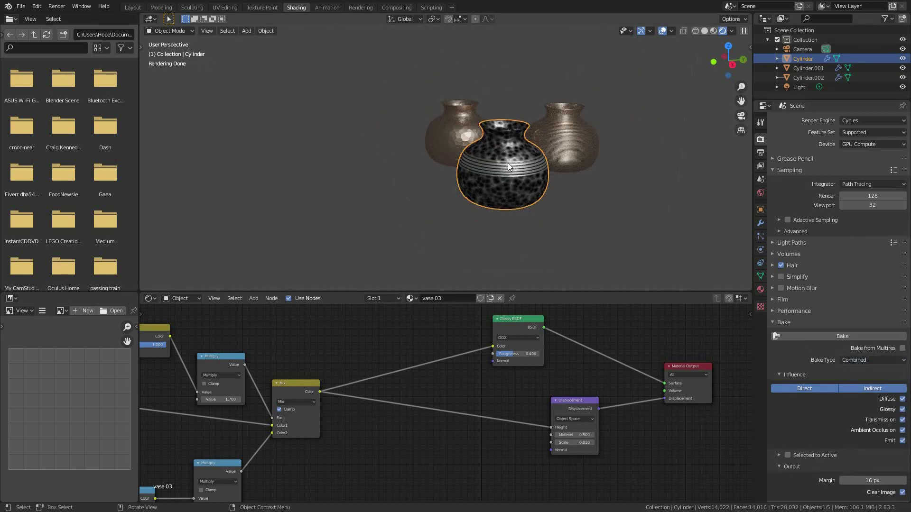
scroll(508, 163, up, 5)
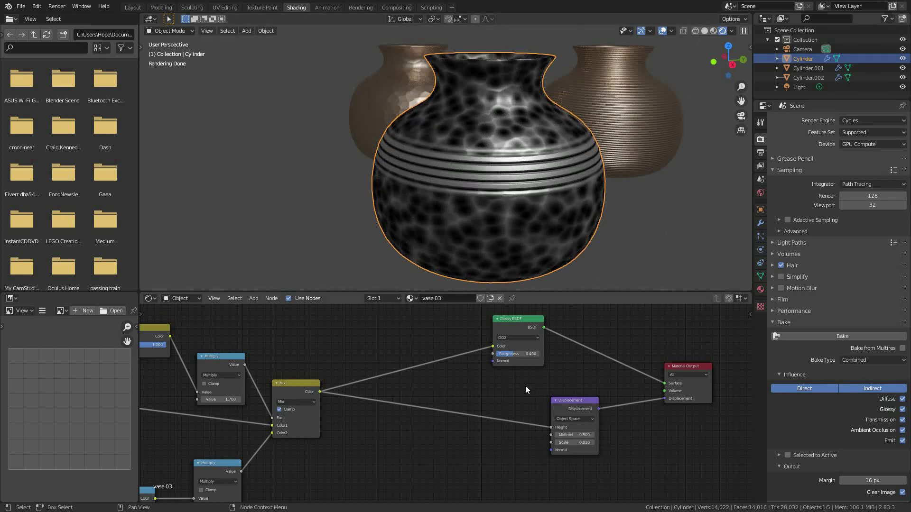
scroll(525, 386, down, 2)
scroll(541, 131, down, 4)
middle_drag(540, 133, 551, 149)
Show the vase's modifiers and hide the Solidify modifier in the viewport
scroll(465, 79, up, 3)
scroll(470, 88, down, 2)
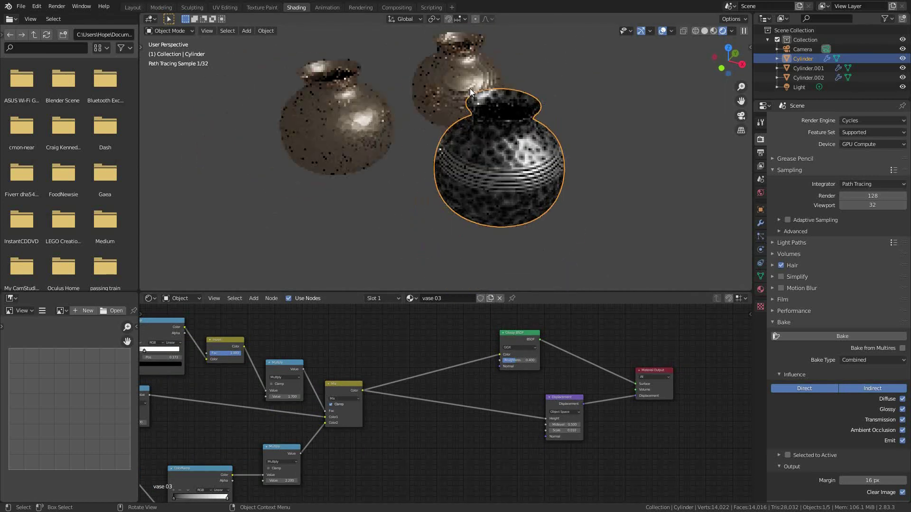
click(761, 223)
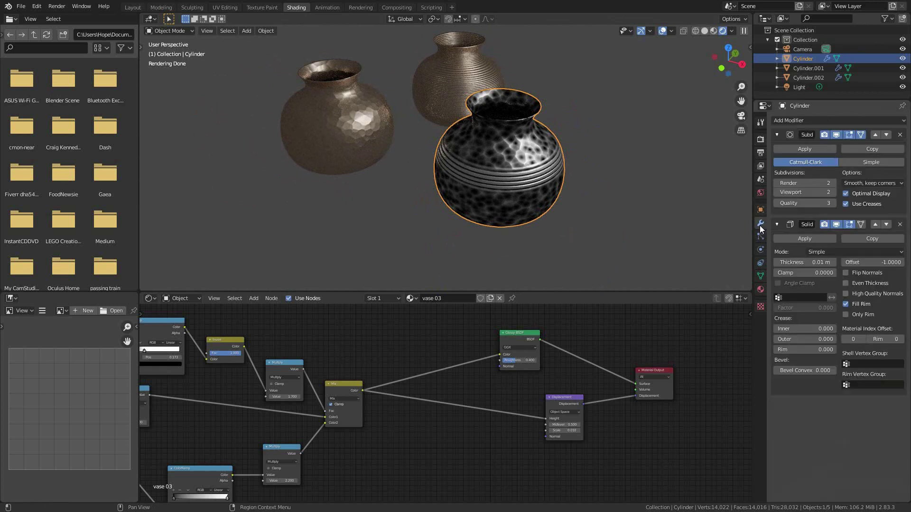
click(778, 224)
click(779, 224)
click(836, 225)
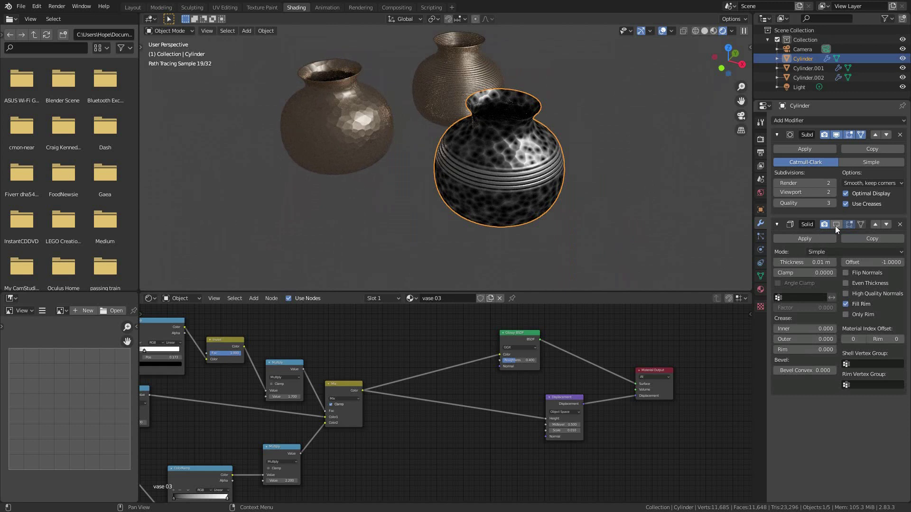
Inspect the vase's rim from several angles, then turn Solidify back on in the viewport
middle_drag(543, 163, 500, 125)
scroll(497, 116, up, 8)
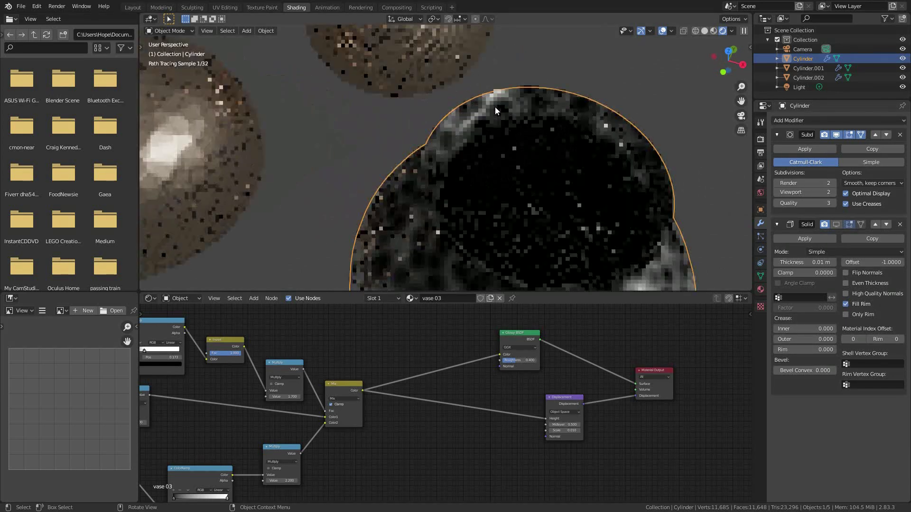
scroll(432, 158, up, 2)
middle_drag(434, 158, 461, 113)
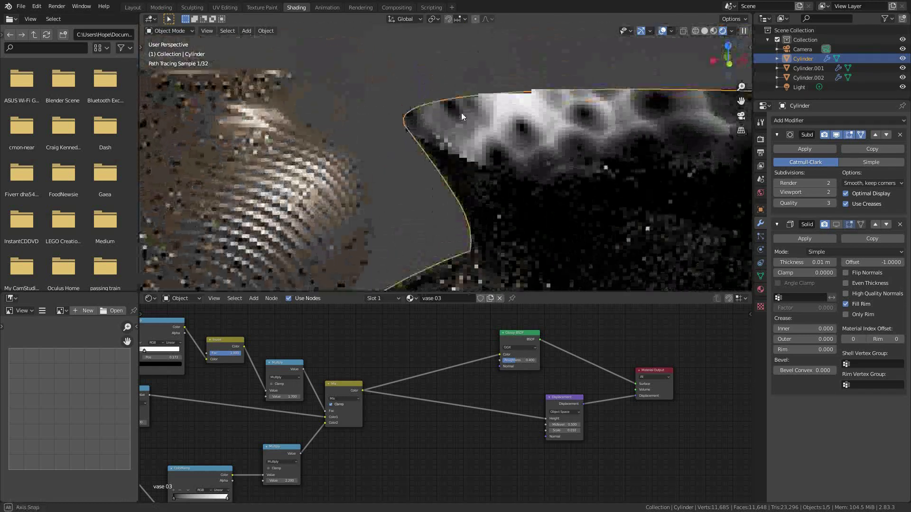
click(836, 225)
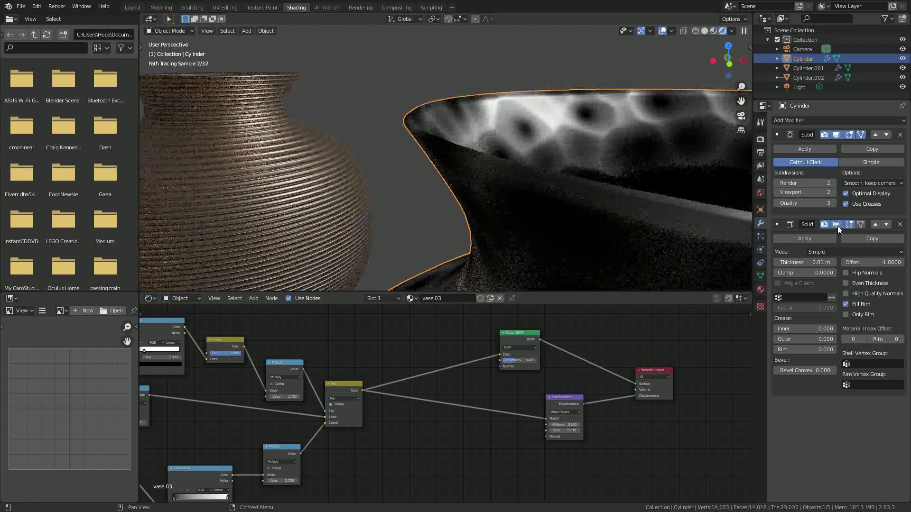
middle_drag(409, 124, 394, 162)
scroll(395, 162, down, 5)
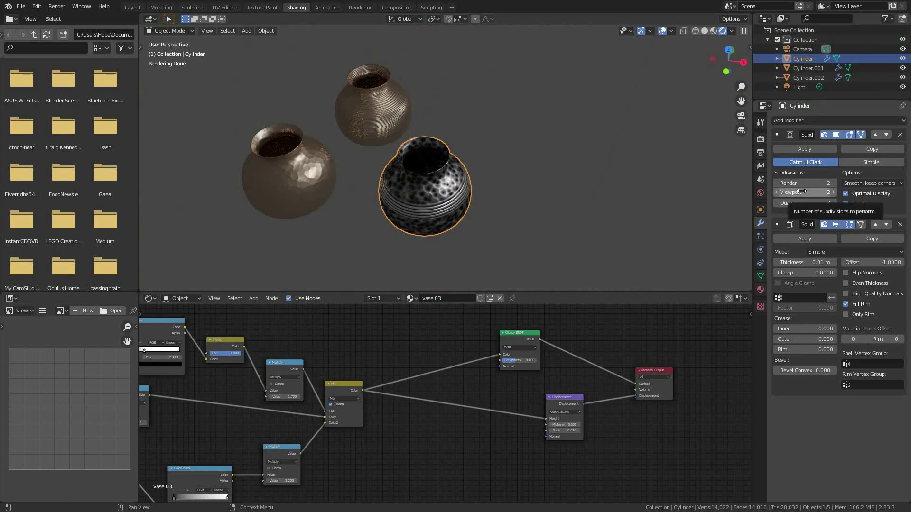
Hide the Subdivision modifier in the viewport, leaving the vase faceted at 9,648 faces
click(836, 135)
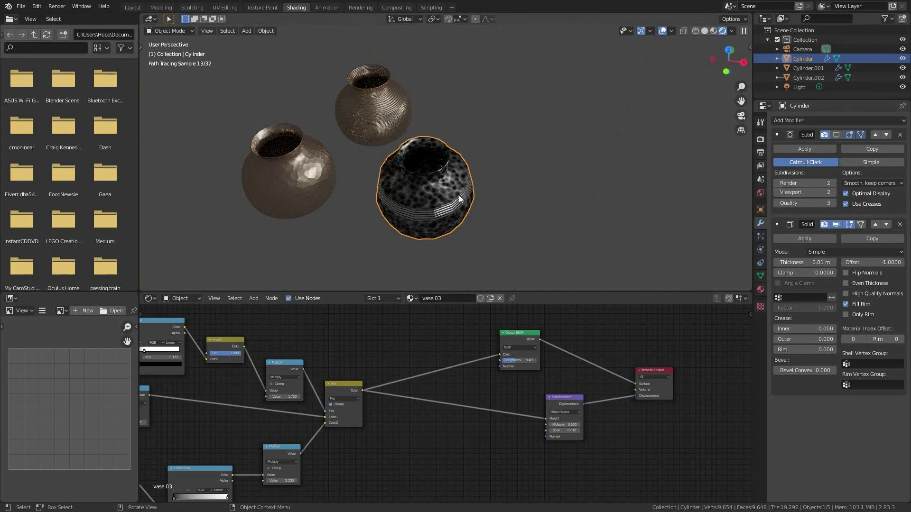
middle_drag(459, 195, 543, 223)
scroll(533, 234, up, 6)
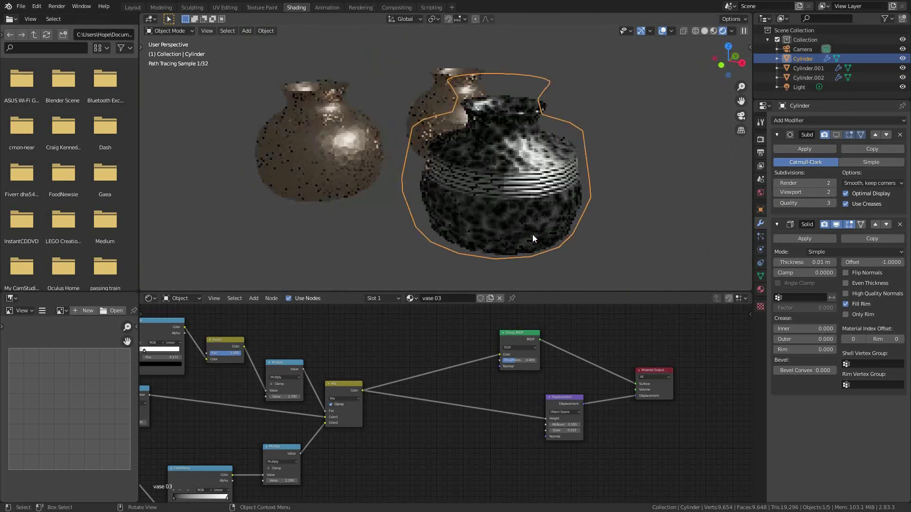
shift+middle_drag(503, 188, 456, 186)
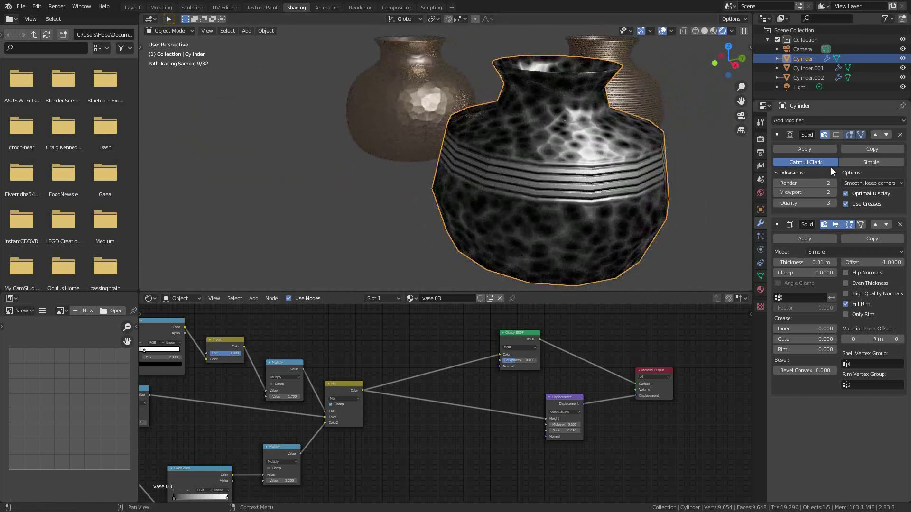
Restore the smooth subdivided display and unlink the Mix output from the Glossy BSDF Color
click(835, 135)
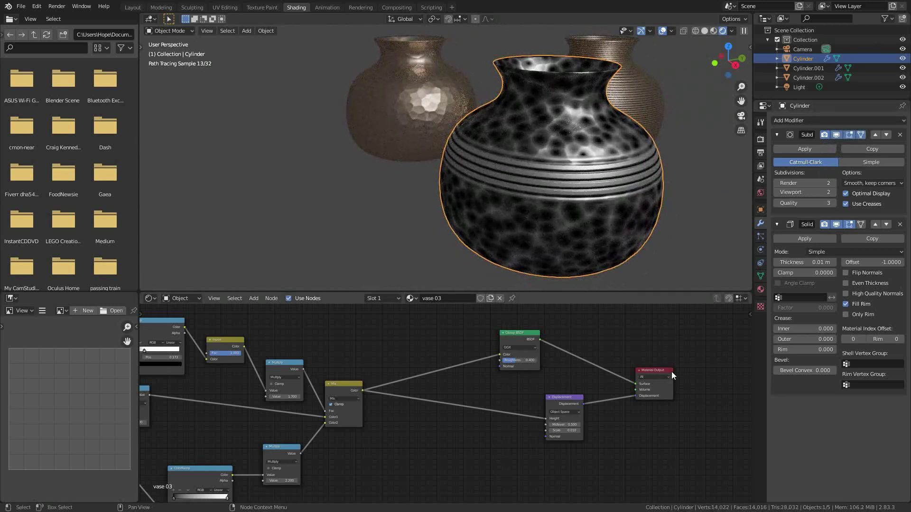
scroll(636, 370, up, 2)
drag(595, 369, 574, 369)
scroll(662, 357, down, 4)
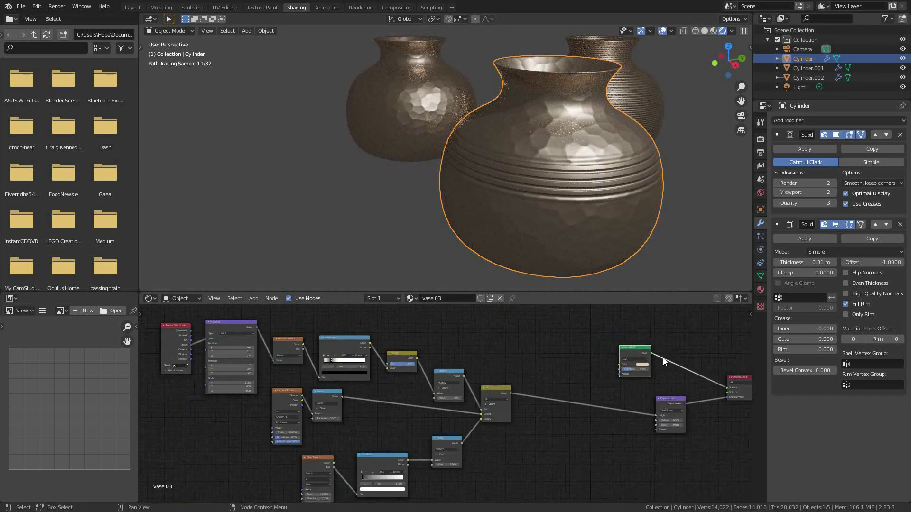
In the maximized node editor, select Wave Texture, ColorRamp and Multiply and scale them vertically
key(ctrl+space)
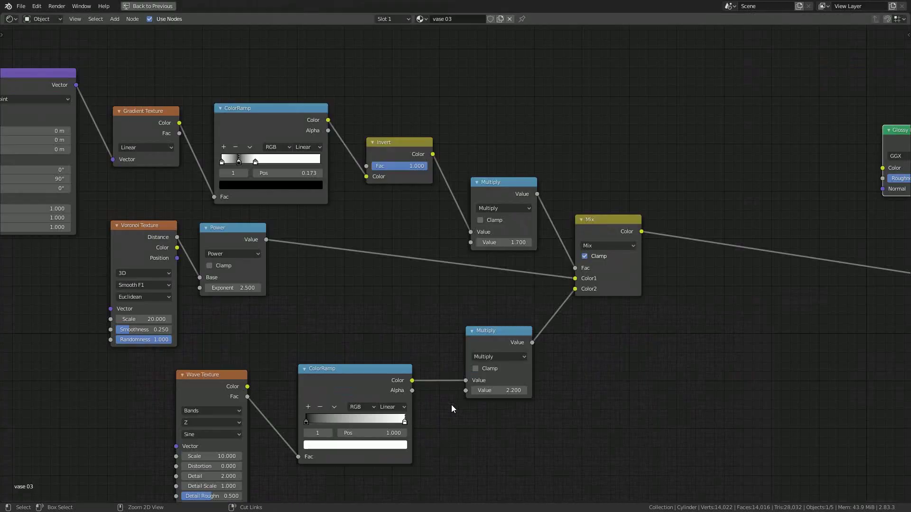
scroll(451, 378, down, 3)
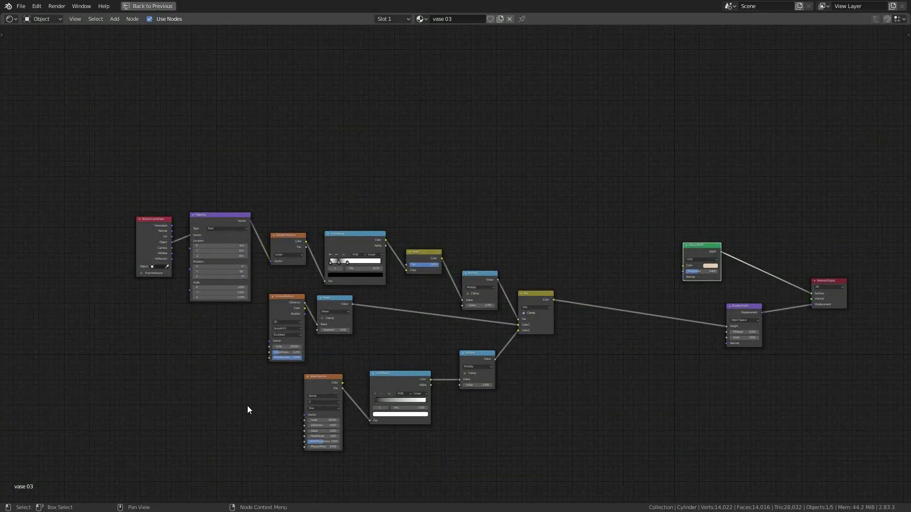
drag(247, 406, 587, 383)
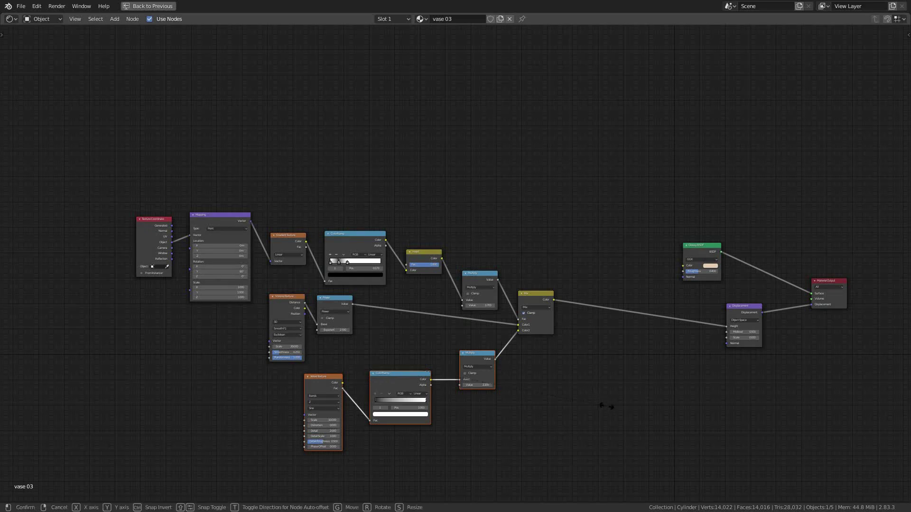
key(y)
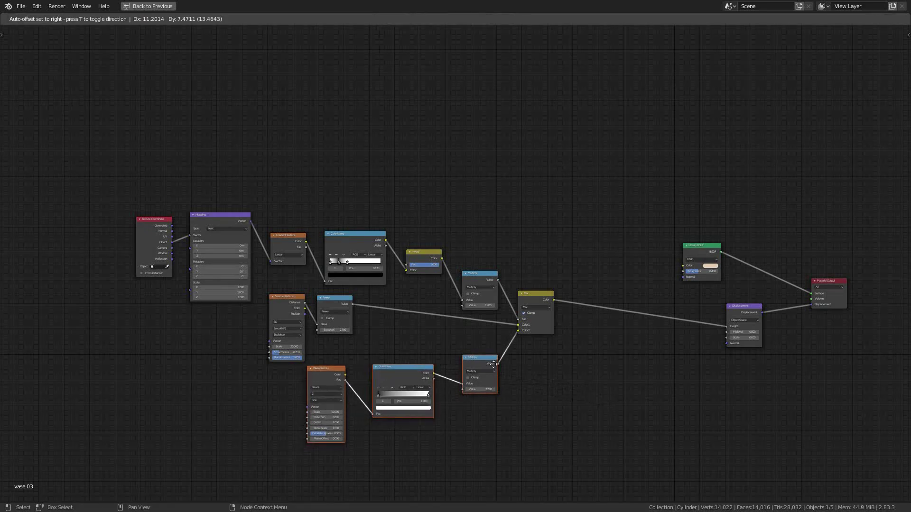
click(608, 405)
key(ctrl+space)
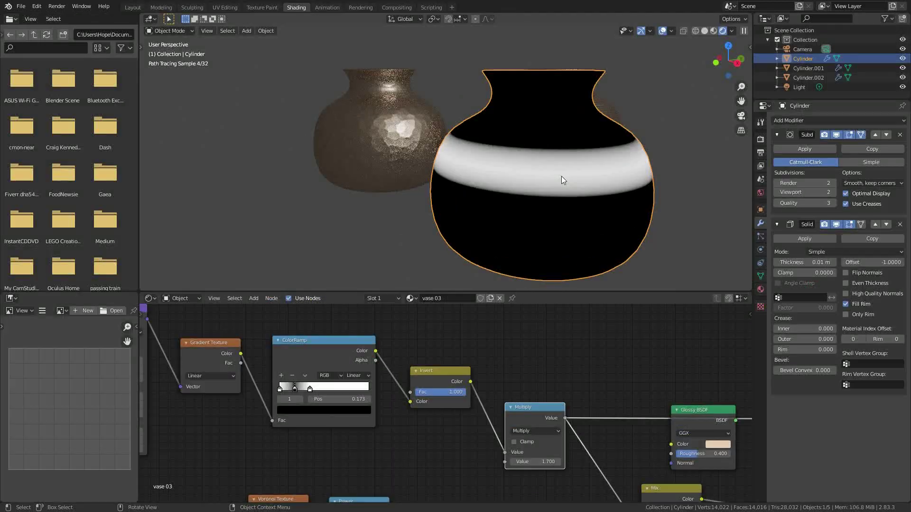
scroll(562, 175, down, 3)
scroll(559, 177, up, 1)
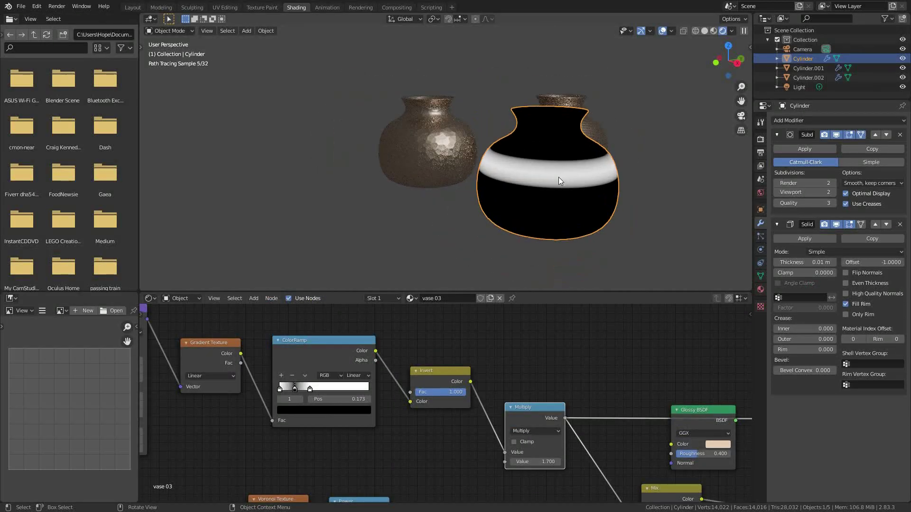
scroll(273, 398, up, 2)
click(283, 384)
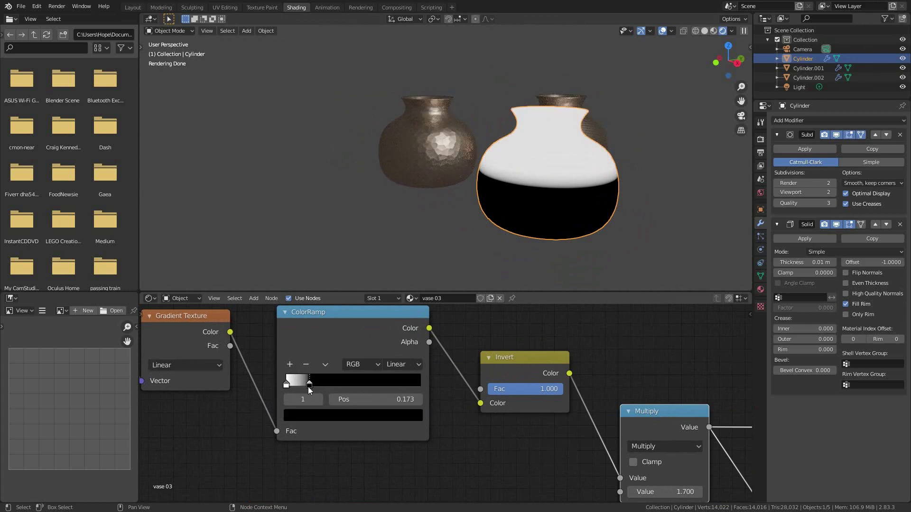
drag(308, 385, 287, 390)
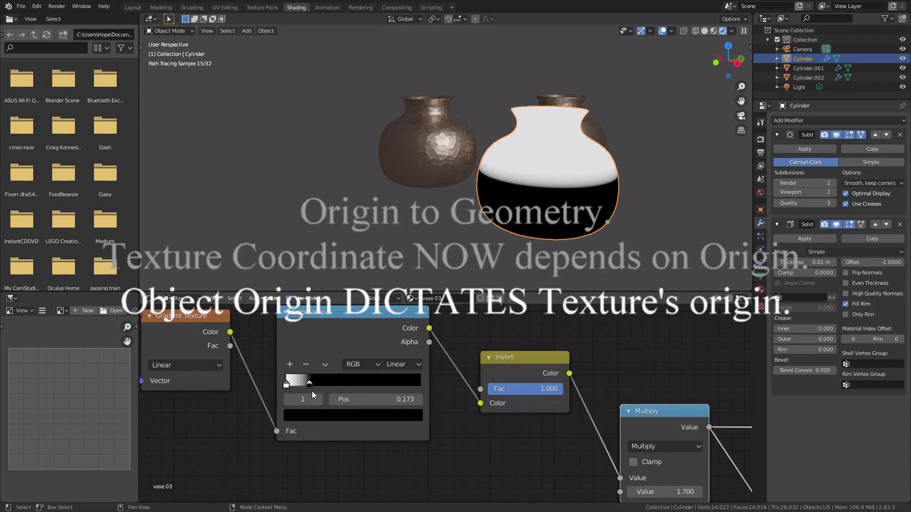
key(ctrl+z)
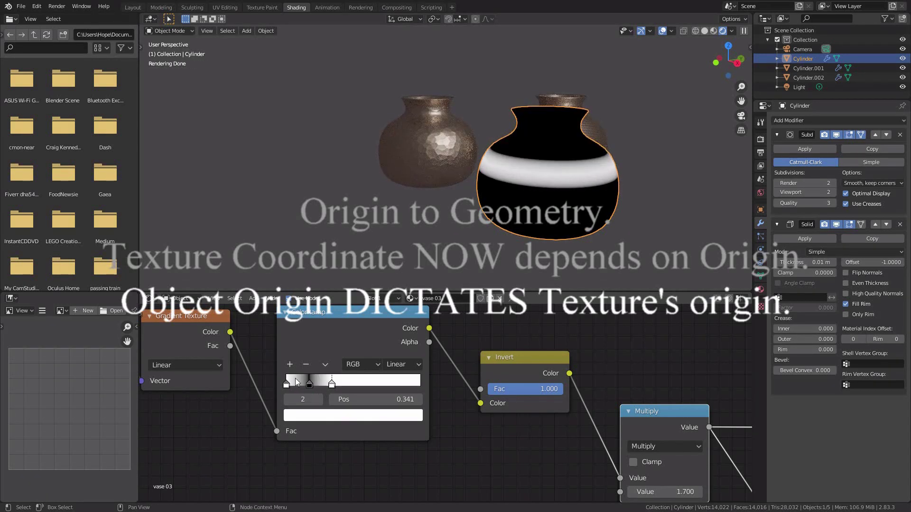
middle_drag(312, 391, 606, 398)
scroll(606, 398, down, 2)
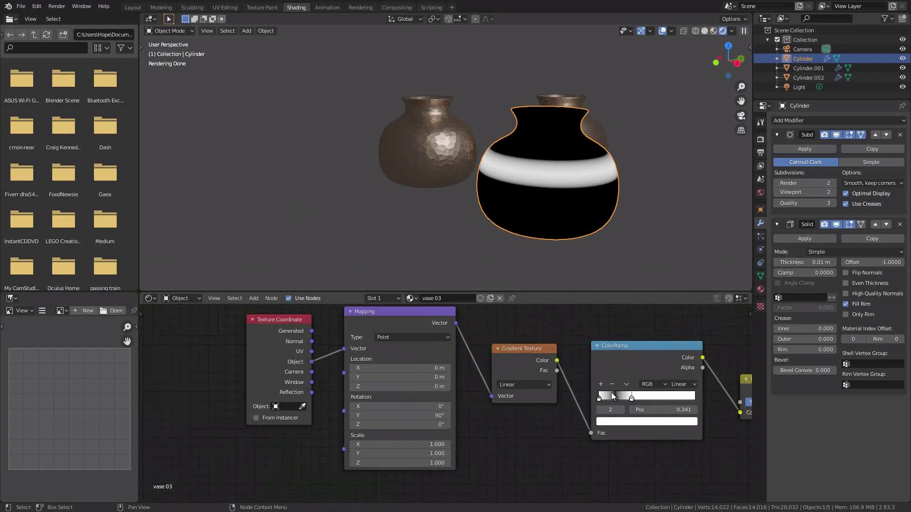
scroll(393, 398, up, 3)
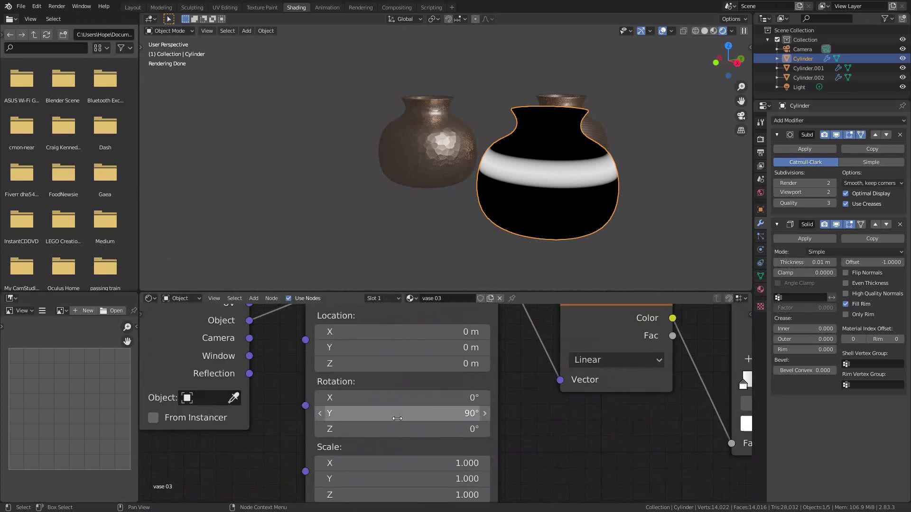
mouse_move(403, 331)
mouse_down()
mouse_move(441, 331)
mouse_move(370, 332)
mouse_move(417, 332)
mouse_move(403, 332)
mouse_up()
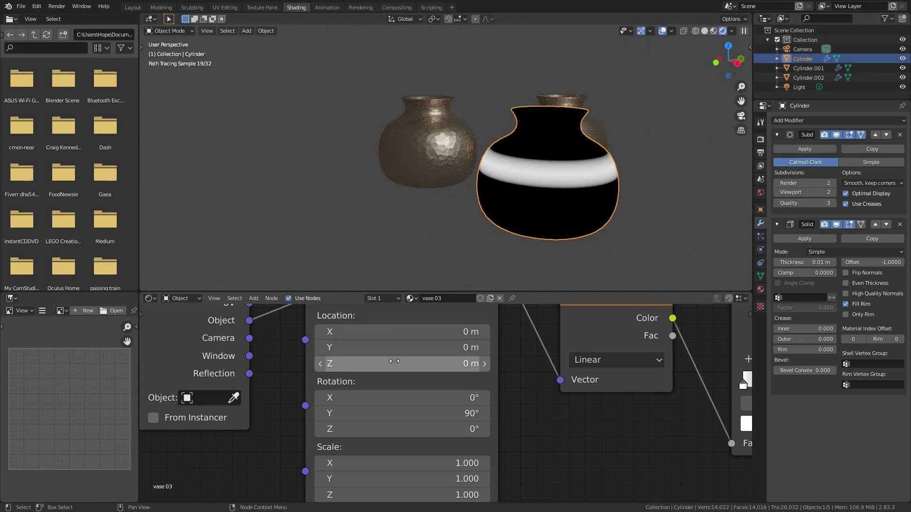
double_click(404, 413)
text(0)
key(Return)
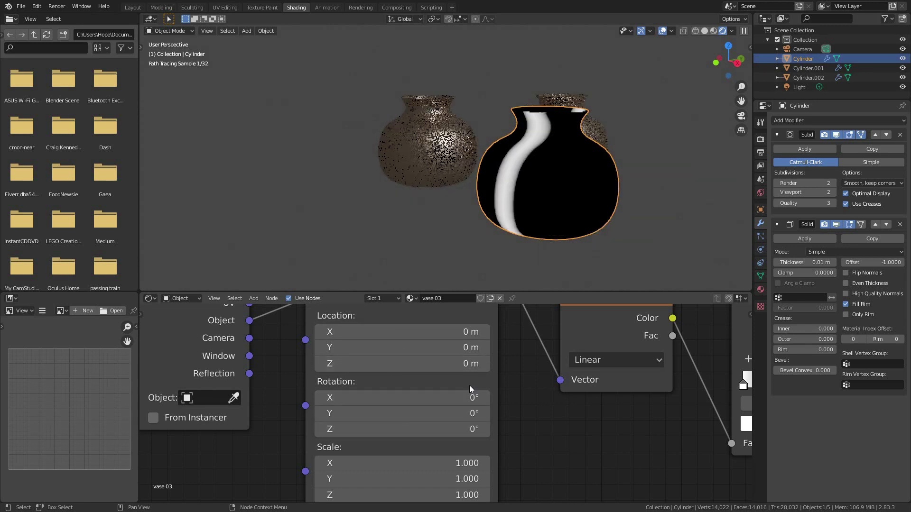
mouse_move(426, 331)
mouse_down()
mouse_move(393, 331)
mouse_move(441, 331)
mouse_move(385, 335)
mouse_up()
click(386, 412)
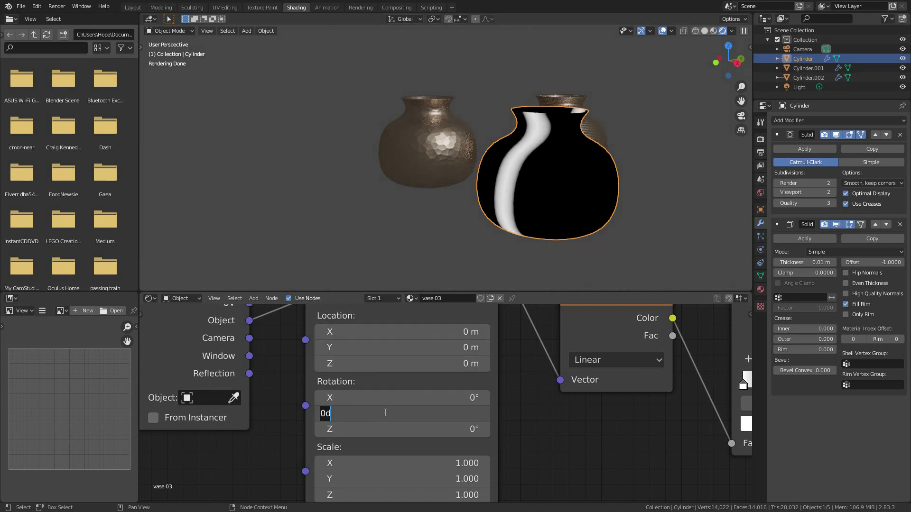
key(Return)
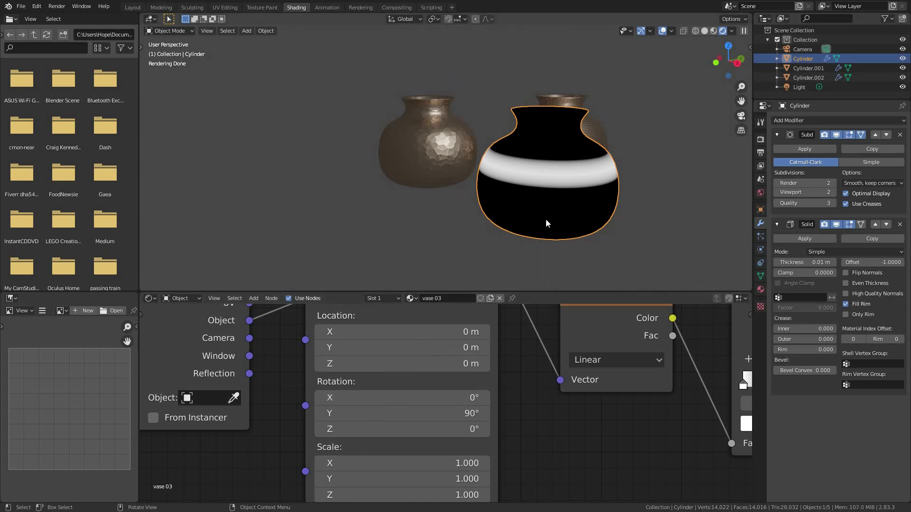
mouse_move(389, 332)
mouse_down()
mouse_move(429, 332)
mouse_move(371, 332)
mouse_move(416, 331)
mouse_move(375, 331)
mouse_move(385, 332)
mouse_up()
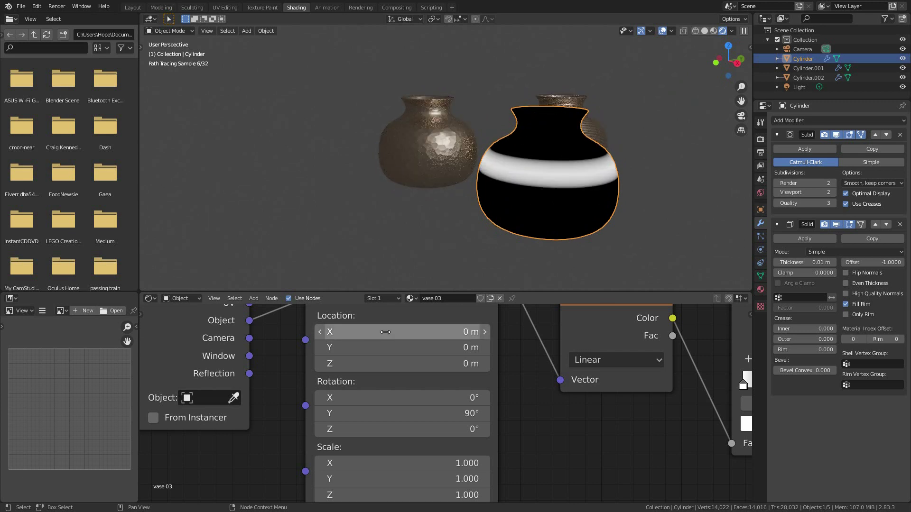
scroll(293, 392, down, 8)
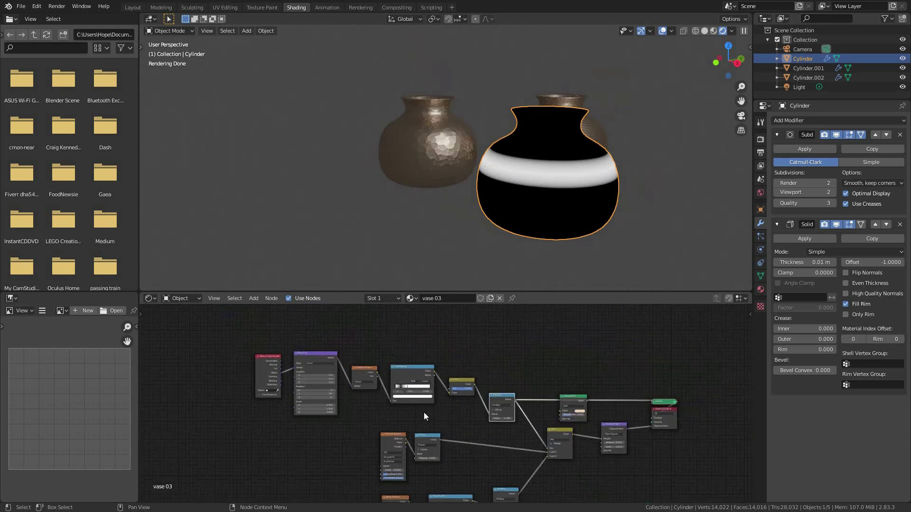
Connect the Glossy BSDF to the Material Output and orbit to inspect the hammered, grooved copper vase
middle_drag(423, 412, 412, 361)
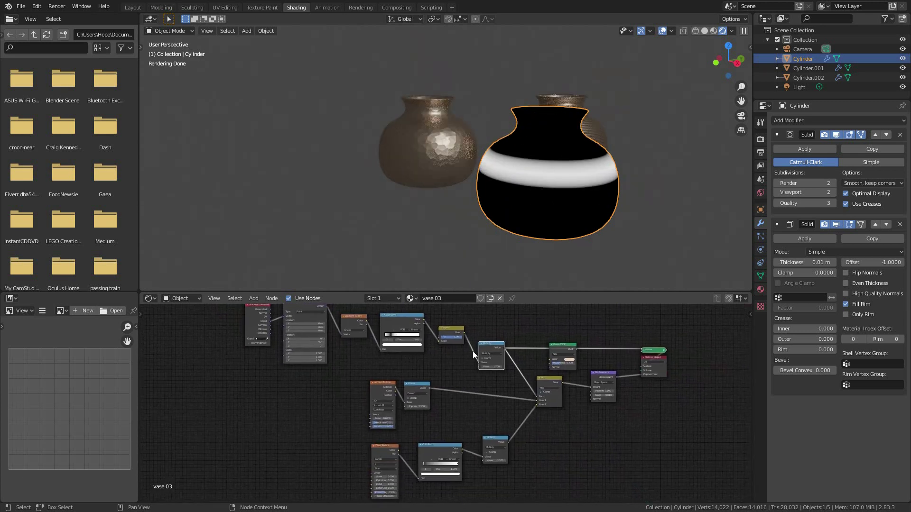
ctrl+shift+click(571, 349)
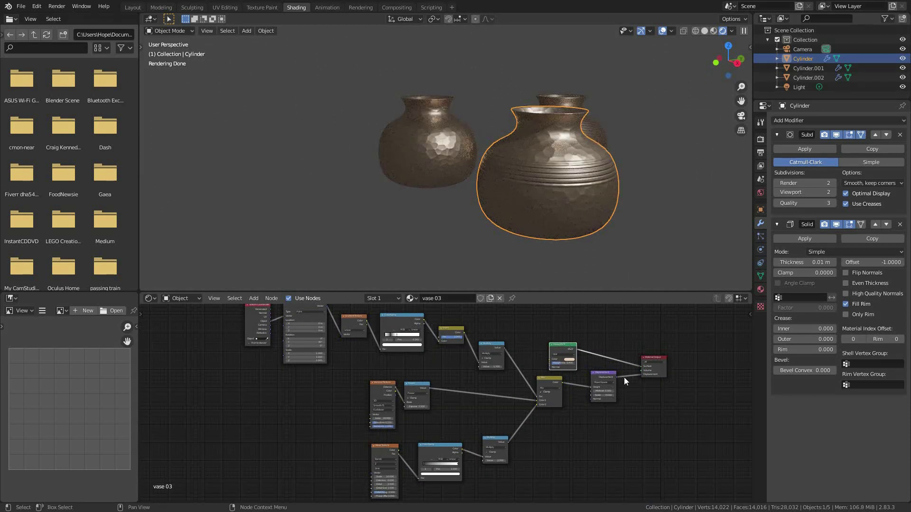
scroll(578, 406, down, 1)
mouse_move(511, 194)
middle_down()
mouse_move(547, 203)
mouse_move(531, 205)
mouse_move(616, 189)
mouse_move(482, 193)
mouse_move(537, 171)
middle_up()
scroll(513, 175, up, 3)
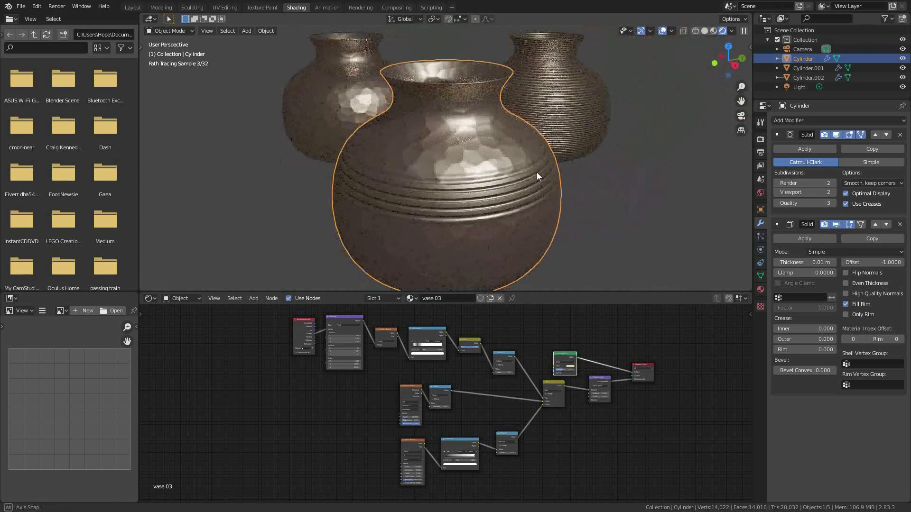
middle_drag(465, 255, 457, 175)
scroll(453, 136, up, 4)
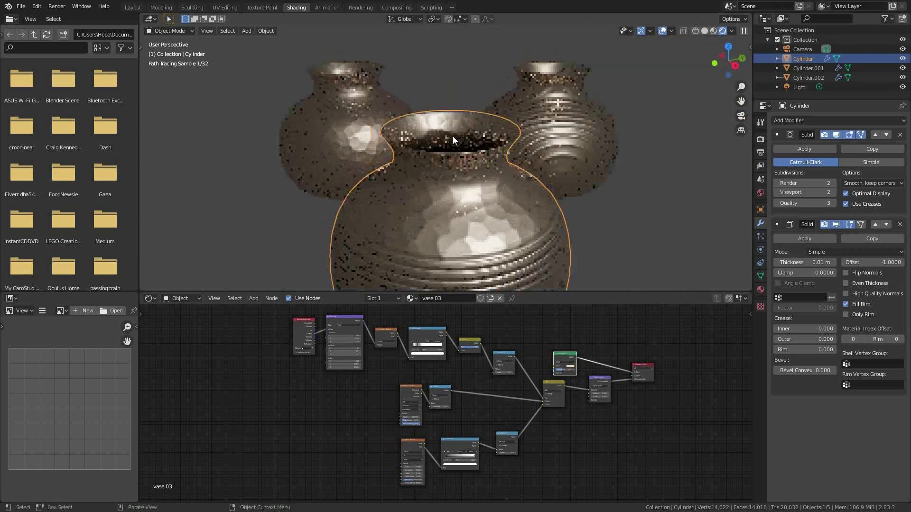
mouse_move(454, 135)
middle_down()
mouse_move(452, 160)
mouse_move(465, 118)
mouse_move(460, 187)
mouse_move(460, 176)
middle_up()
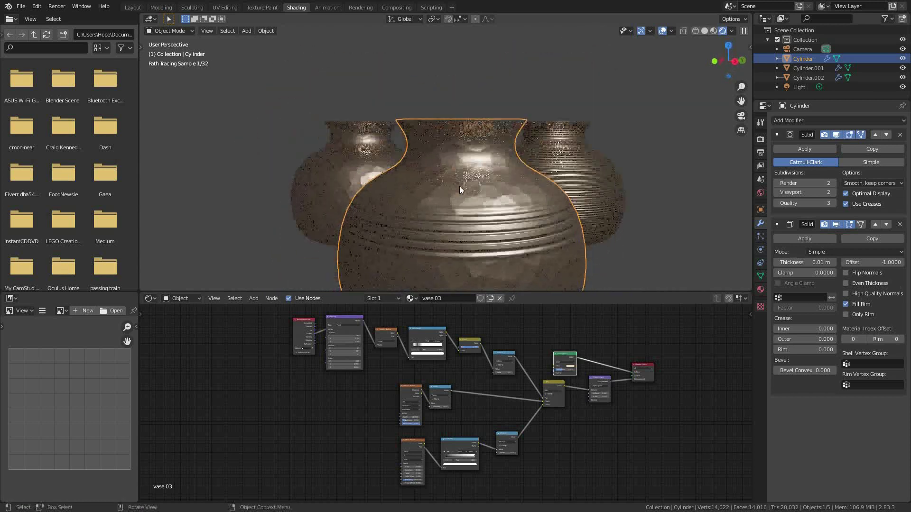